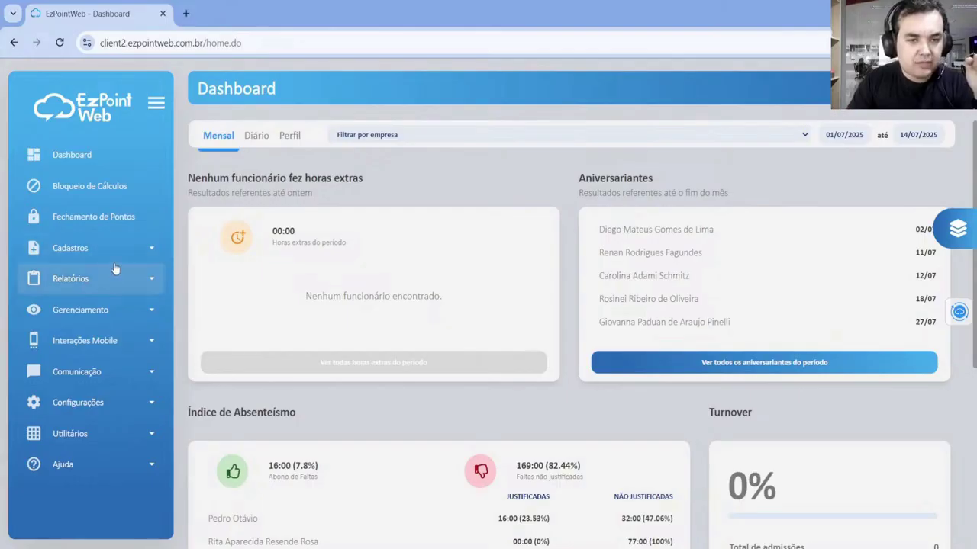
Open the Ações em Massa page of the Gerenciamento section.
{"action": "left_click", "coordinate": [103, 310]}
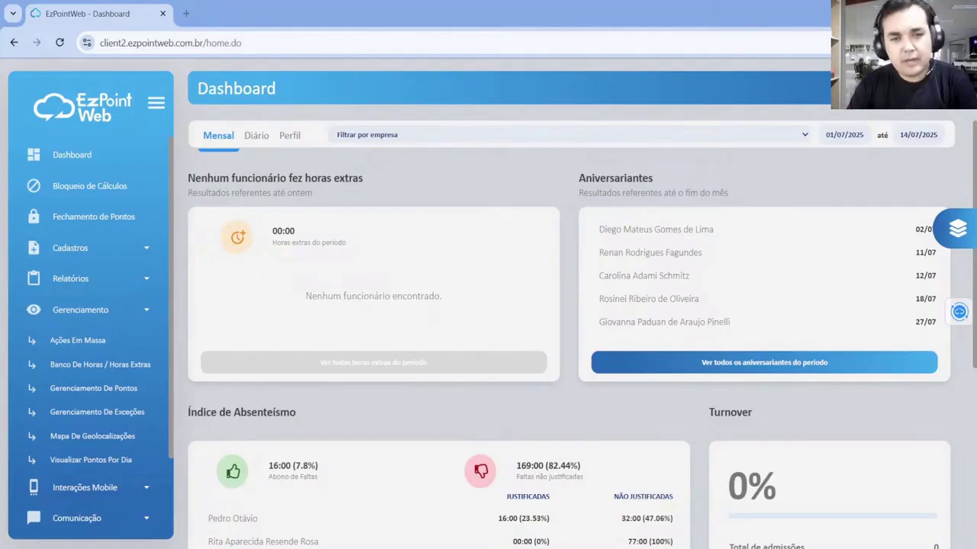
{"action": "left_click", "coordinate": [113, 344]}
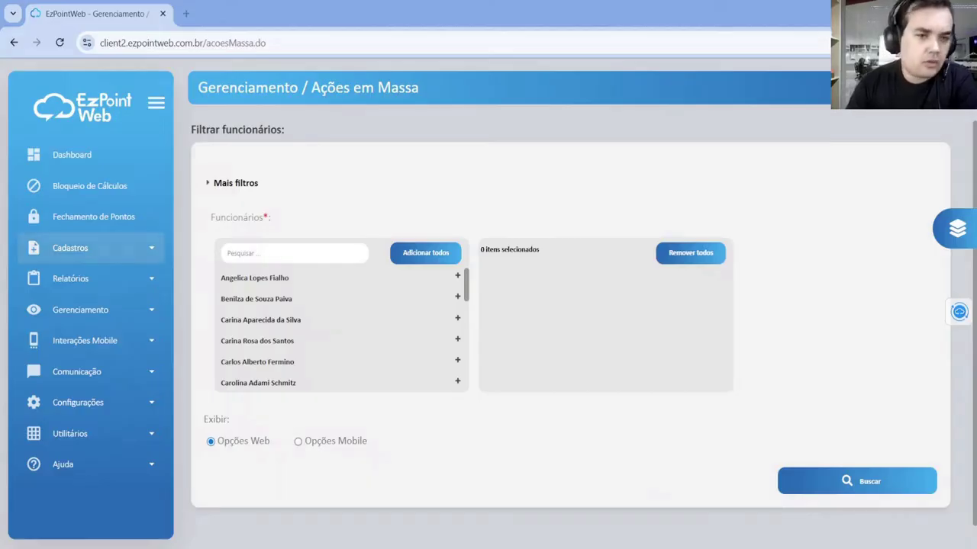
Open the Funcionários register in a separate browser tab and edit the first listed employee's record.
{"action": "left_click", "coordinate": [79, 256]}
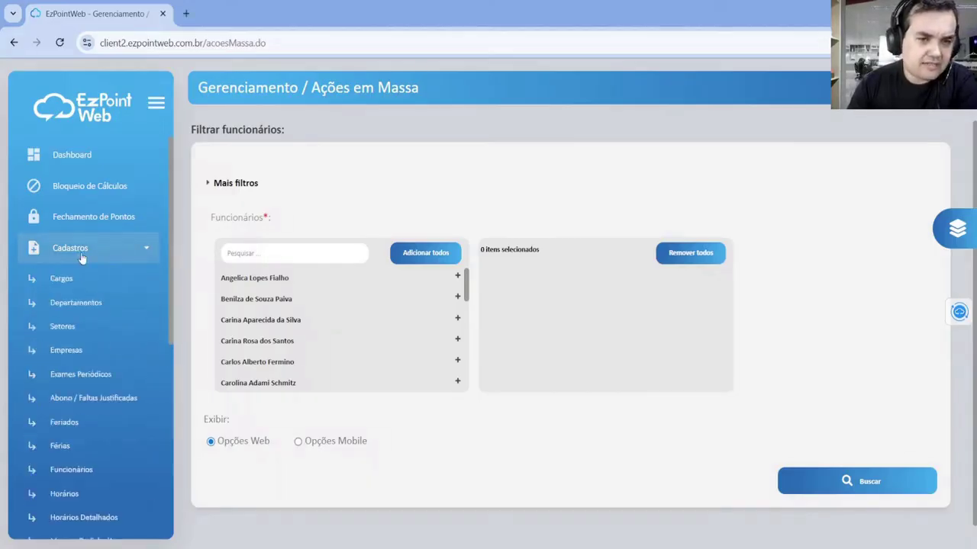
{"action": "scroll", "coordinate": [78, 366], "scroll_direction": "down", "scroll_amount": 1}
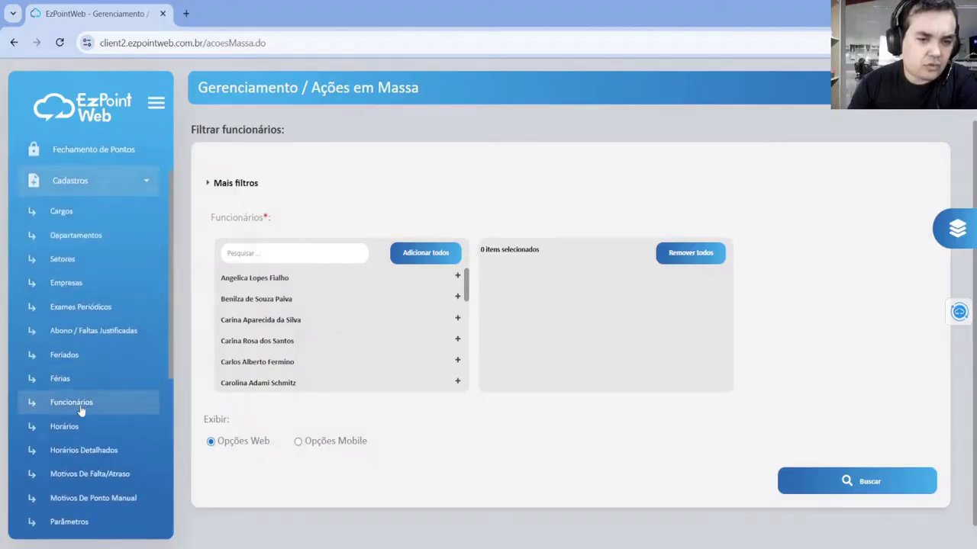
{"action": "middle_click", "coordinate": [81, 402]}
{"action": "left_click", "coordinate": [193, 5]}
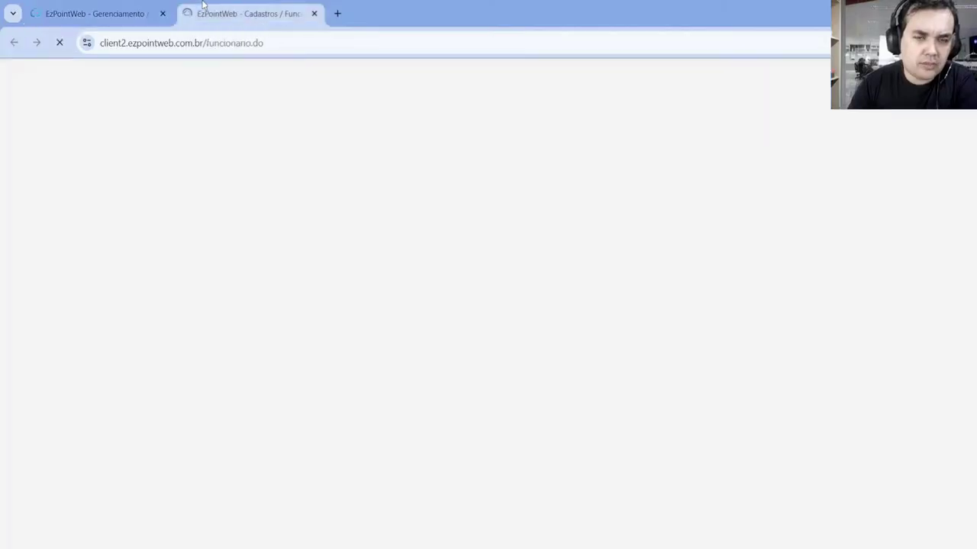
{"action": "scroll", "coordinate": [422, 292], "scroll_direction": "down", "scroll_amount": 2}
{"action": "scroll", "coordinate": [419, 329], "scroll_direction": "down", "scroll_amount": 2}
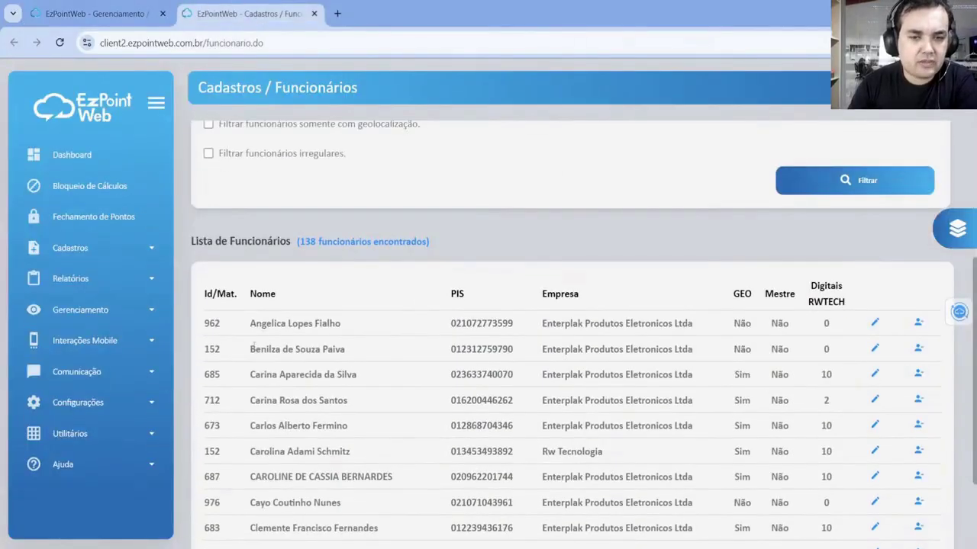
{"action": "left_click_drag", "start_coordinate": [251, 323], "coordinate": [376, 334]}
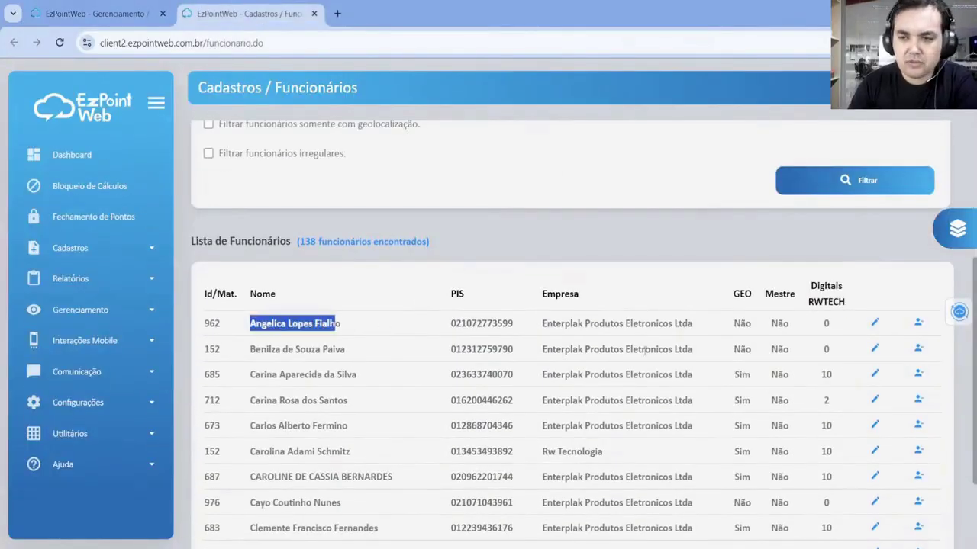
{"action": "left_click", "coordinate": [874, 324]}
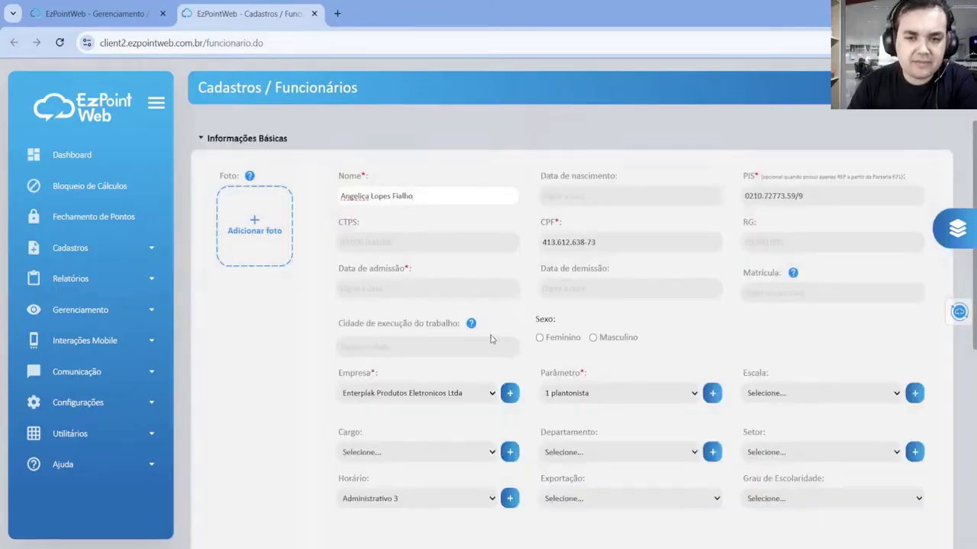
Set the employee's Horário to 2º TURNO, and close the record's tab without saving to return to Ações em Massa.
{"action": "scroll", "coordinate": [458, 359], "scroll_direction": "down", "scroll_amount": 2}
{"action": "left_click", "coordinate": [402, 373]}
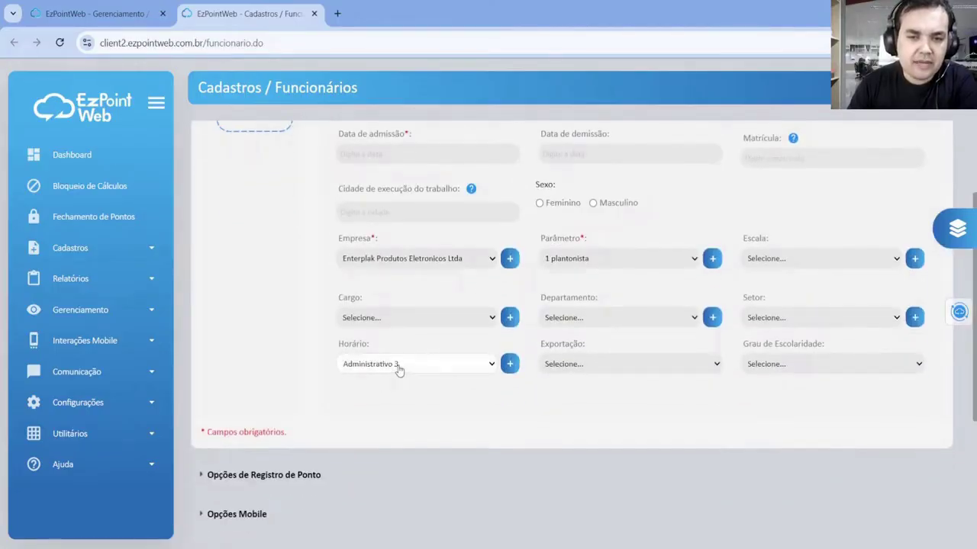
{"action": "key", "text": "2"}
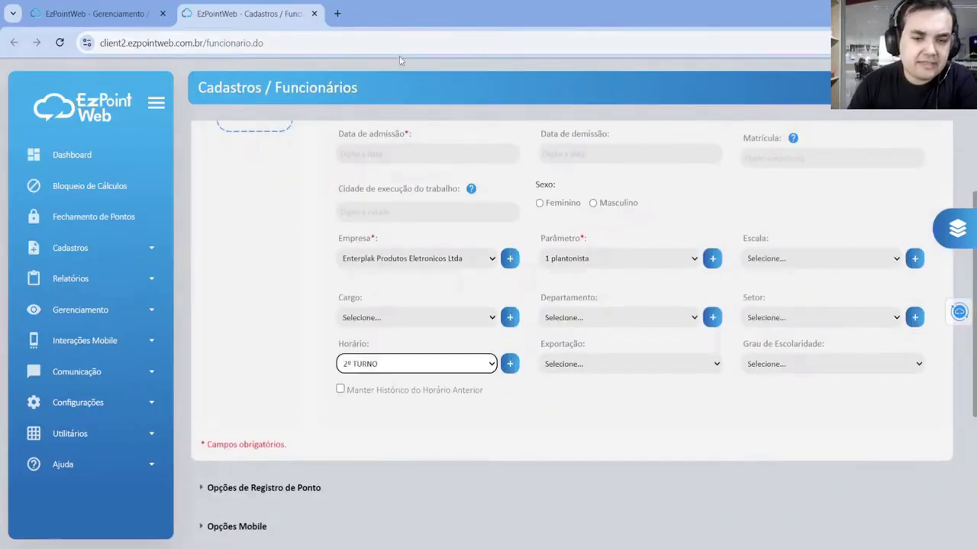
{"action": "scroll", "coordinate": [572, 427], "scroll_direction": "down", "scroll_amount": 3}
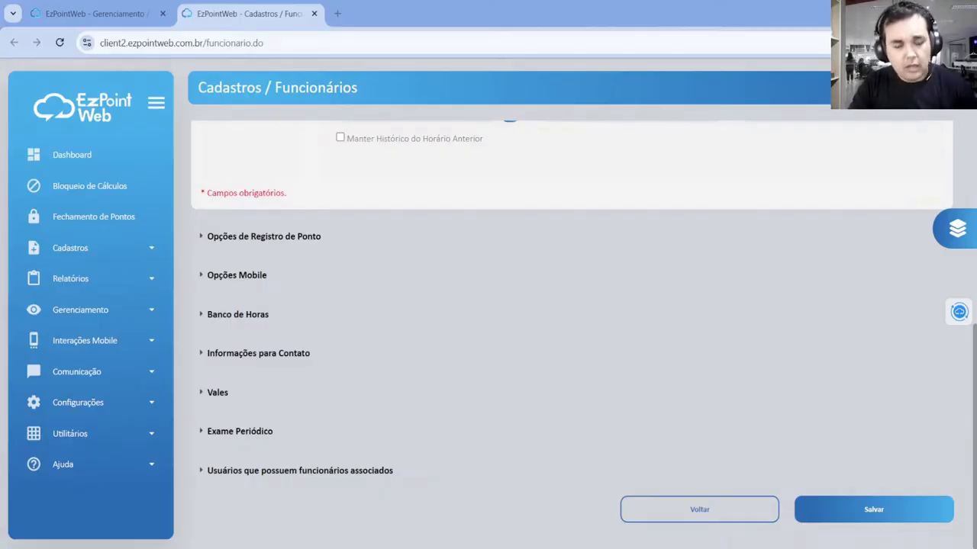
{"action": "left_click", "coordinate": [68, 7]}
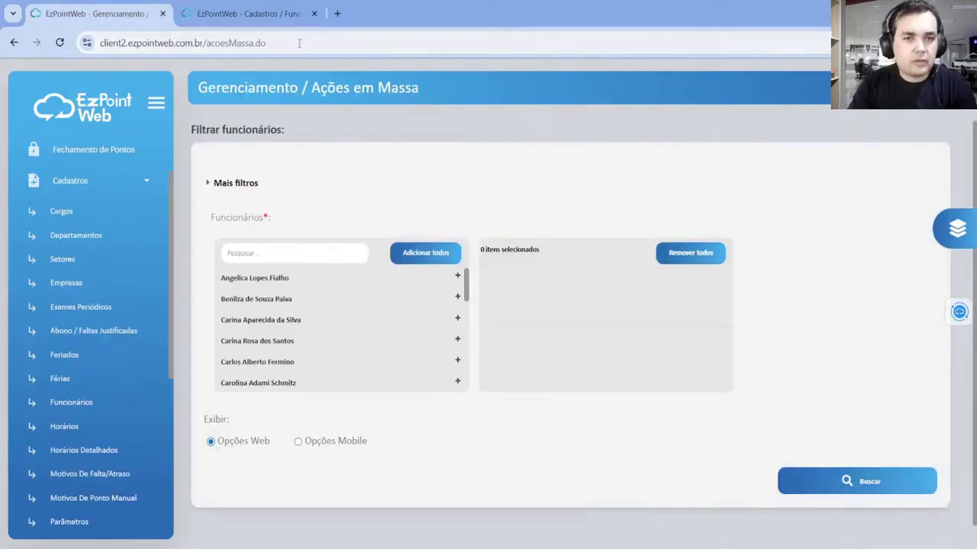
{"action": "left_click", "coordinate": [314, 13]}
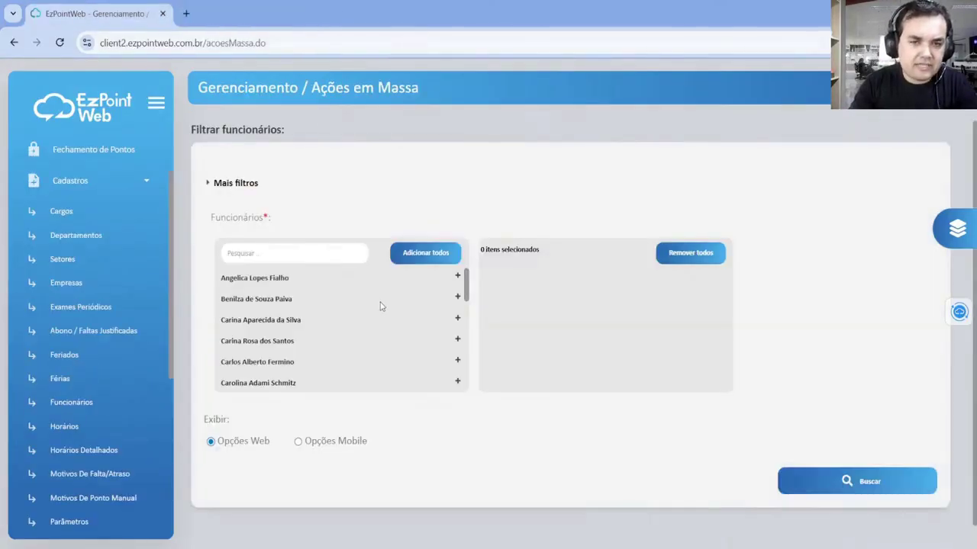
Add the first five listed employees to the selection and search for them with Opções Web.
{"action": "left_click", "coordinate": [258, 288]}
{"action": "left_click", "coordinate": [258, 287]}
{"action": "left_click", "coordinate": [259, 287]}
{"action": "left_click", "coordinate": [258, 288]}
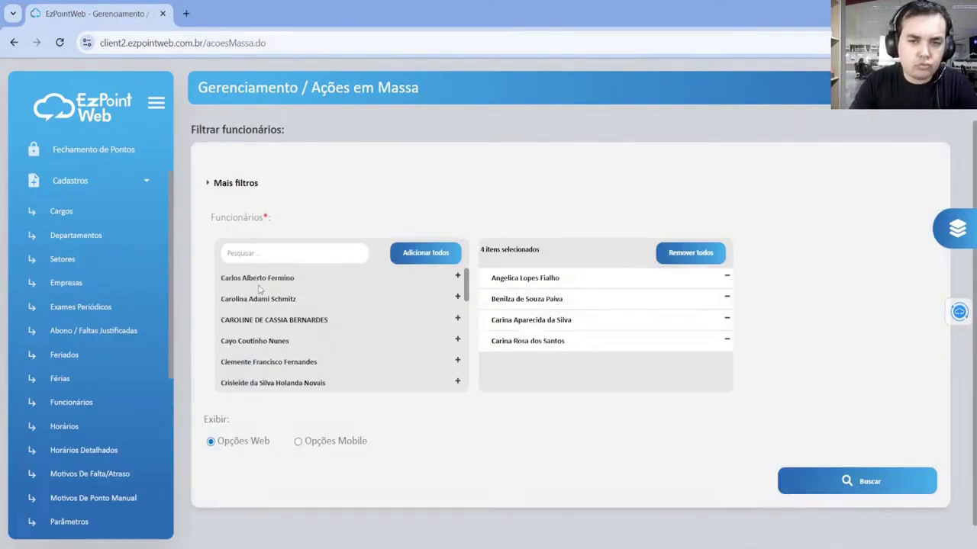
{"action": "left_click", "coordinate": [258, 287]}
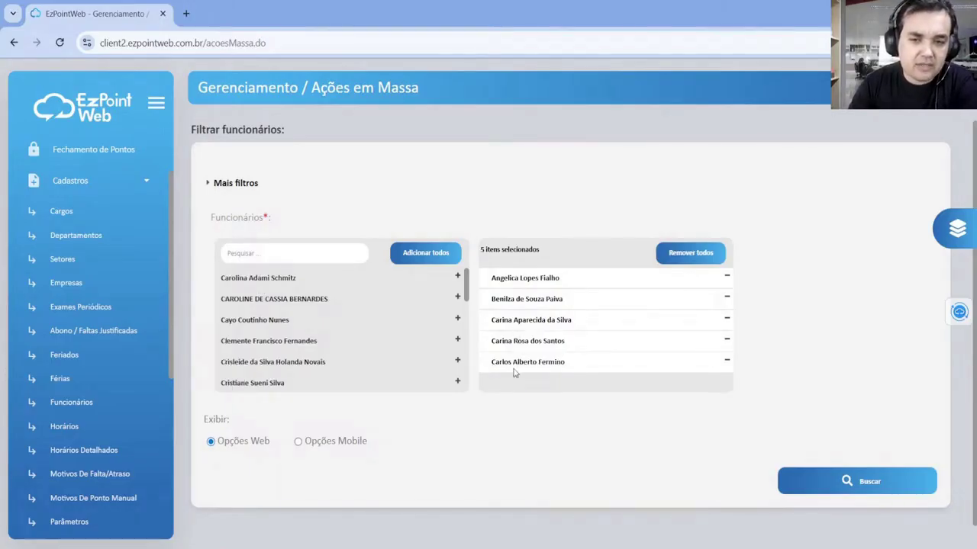
{"action": "left_click", "coordinate": [853, 488]}
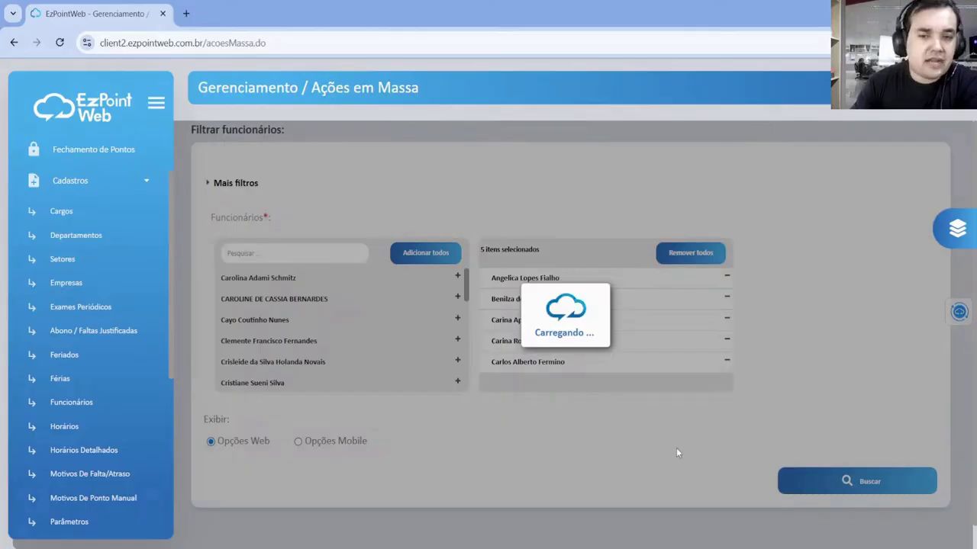
Mark all employees in the results table using Marcar/Desmarcar Todos.
{"action": "scroll", "coordinate": [351, 344], "scroll_direction": "down", "scroll_amount": 2}
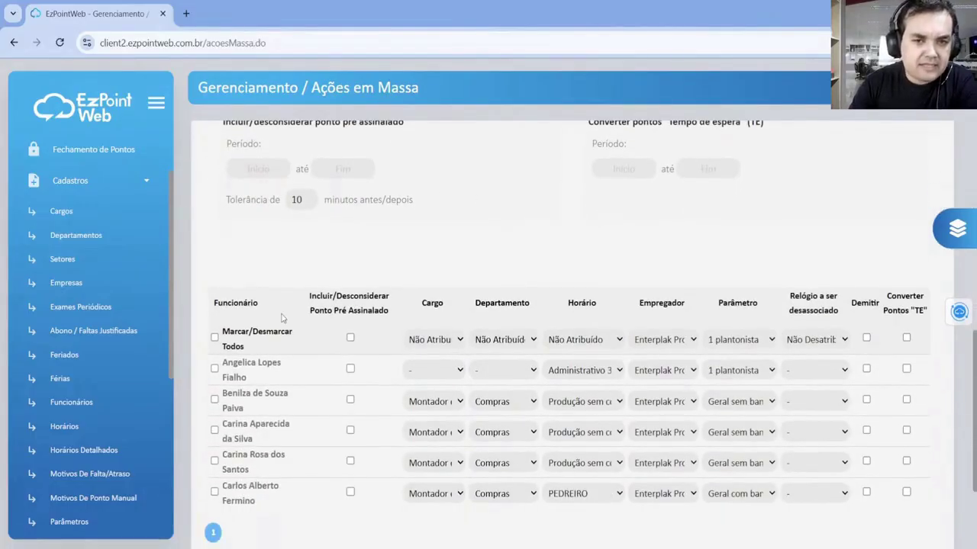
{"action": "scroll", "coordinate": [323, 387], "scroll_direction": "down", "scroll_amount": 1}
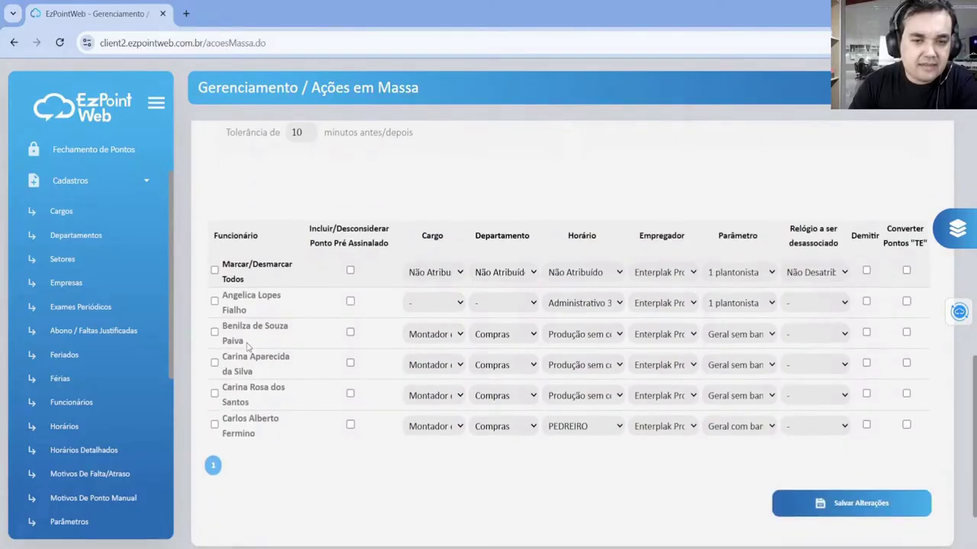
{"action": "left_click", "coordinate": [214, 300]}
{"action": "left_click", "coordinate": [214, 270]}
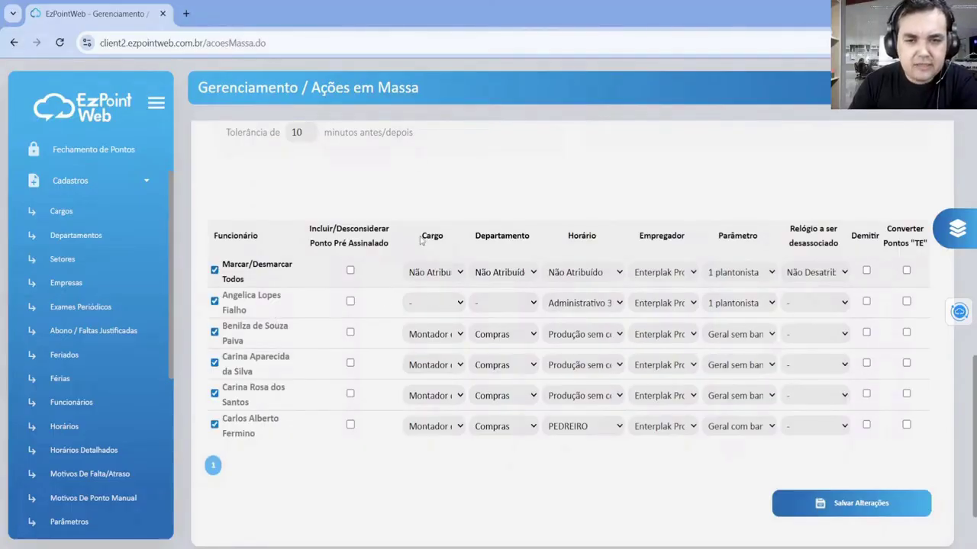
Set the Cargo of the first employee in the results table to an Analista position.
{"action": "left_click_drag", "start_coordinate": [421, 241], "coordinate": [463, 239]}
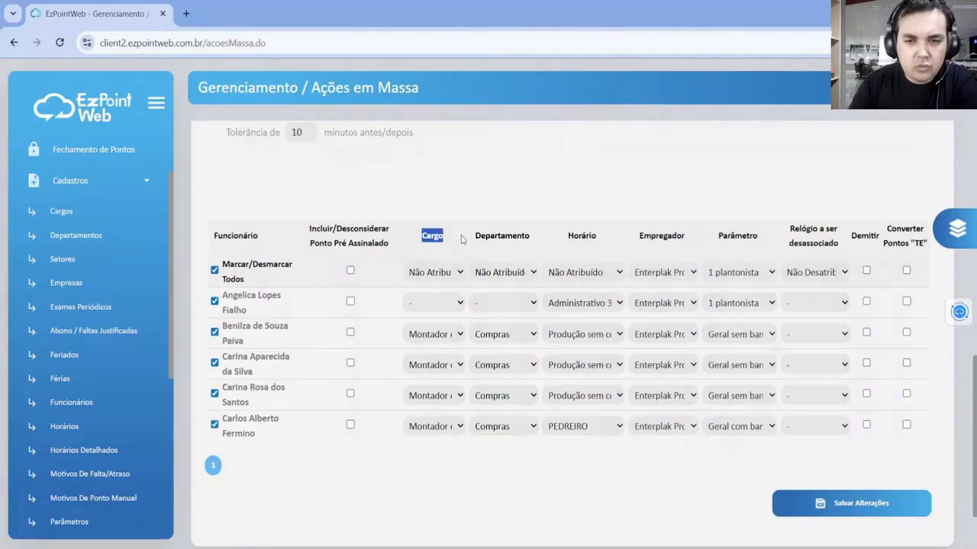
{"action": "left_click", "coordinate": [430, 308]}
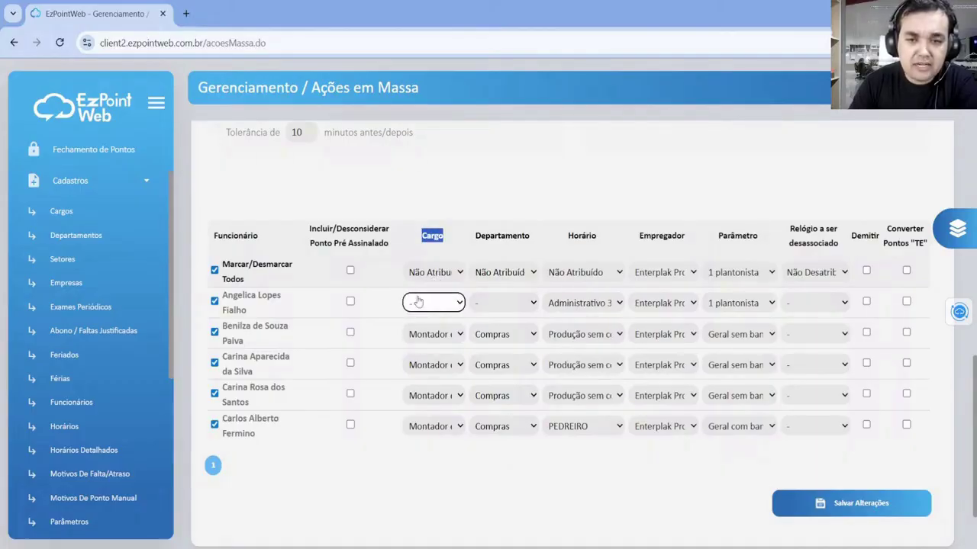
{"action": "left_click", "coordinate": [427, 303]}
{"action": "left_click", "coordinate": [440, 259]}
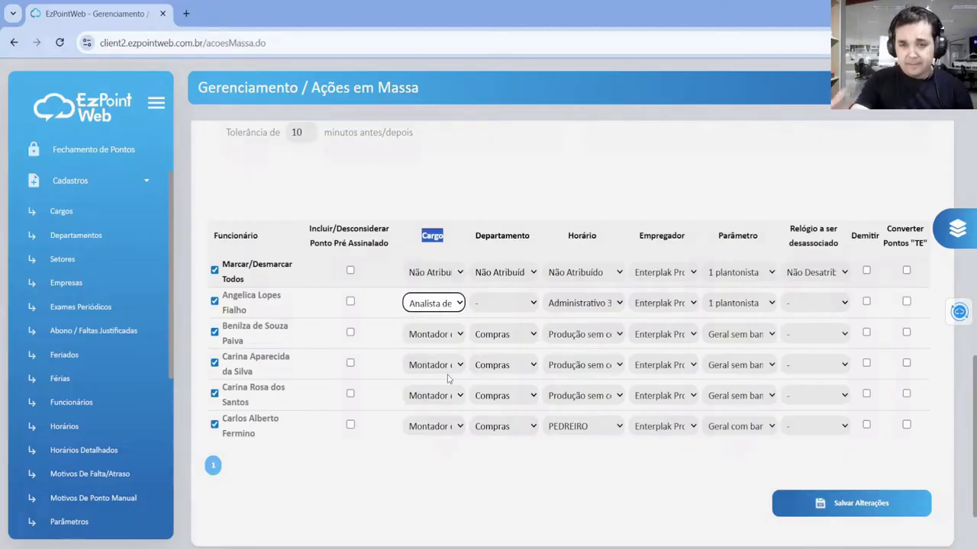
{"action": "left_click", "coordinate": [449, 308]}
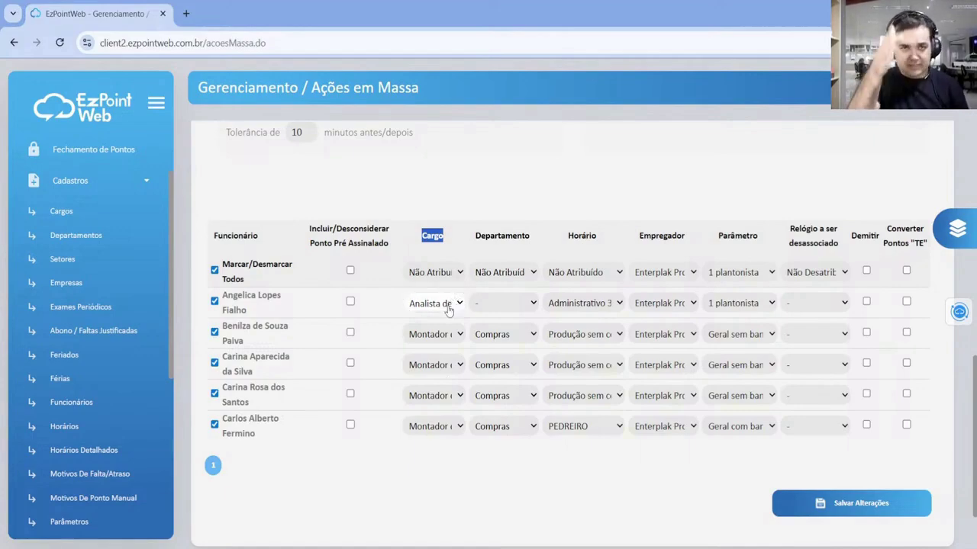
{"action": "left_click", "coordinate": [493, 342]}
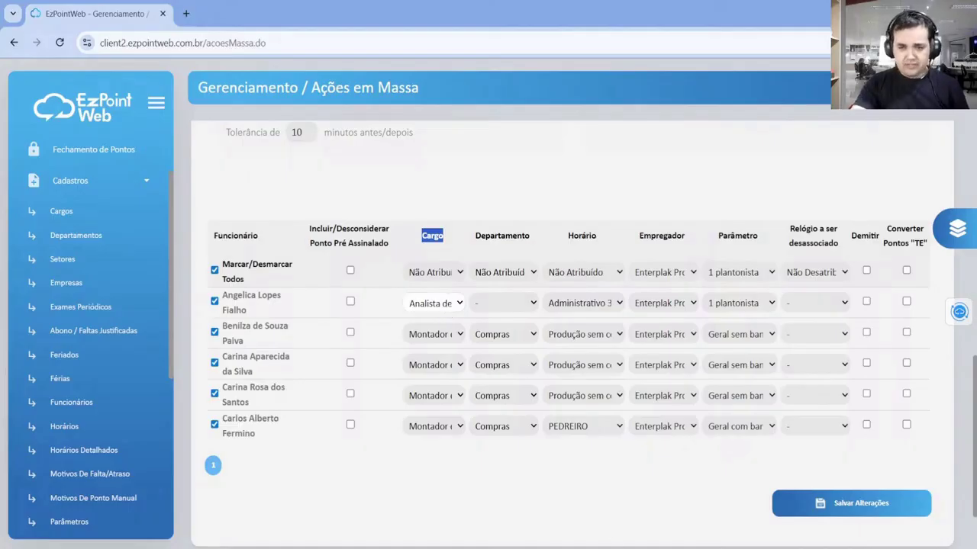
{"action": "key", "text": "alt+Tab"}
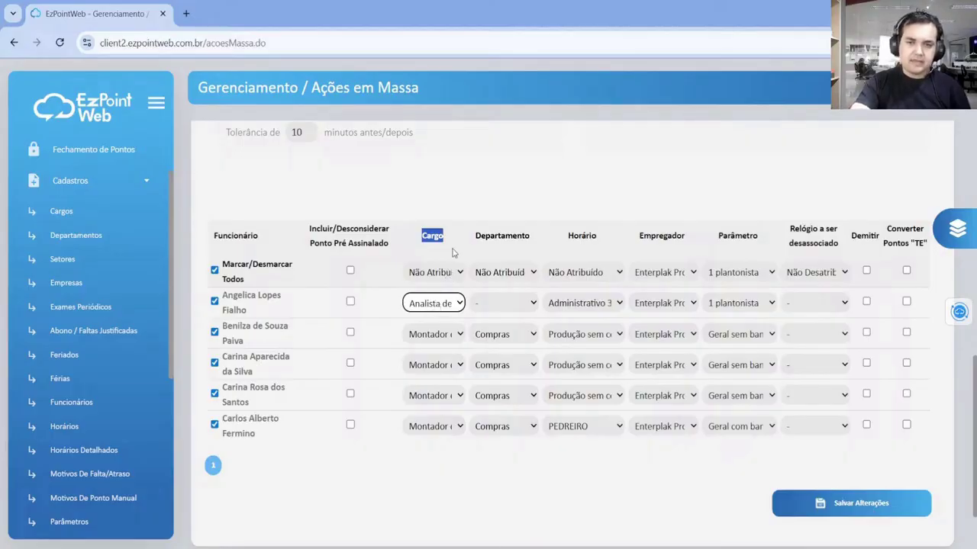
{"action": "left_click", "coordinate": [440, 316]}
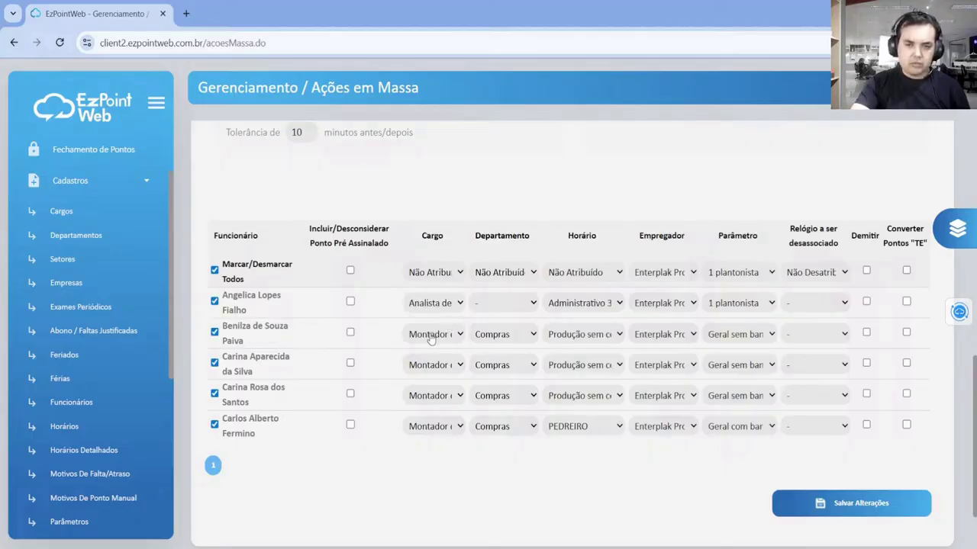
Set the first employee's Departamento to Diretoria and the last listed employee's Horário to PCP.
{"action": "left_click", "coordinate": [479, 304]}
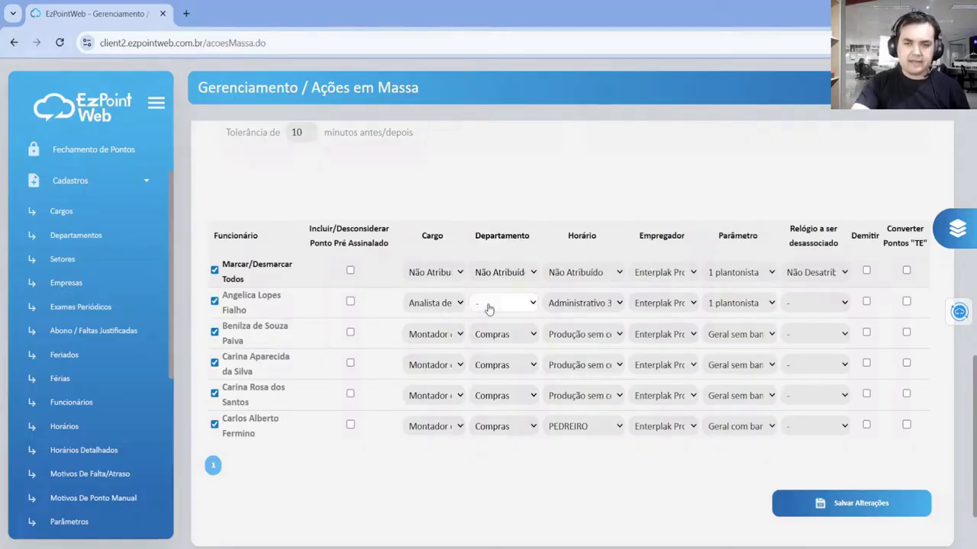
{"action": "left_click", "coordinate": [484, 221]}
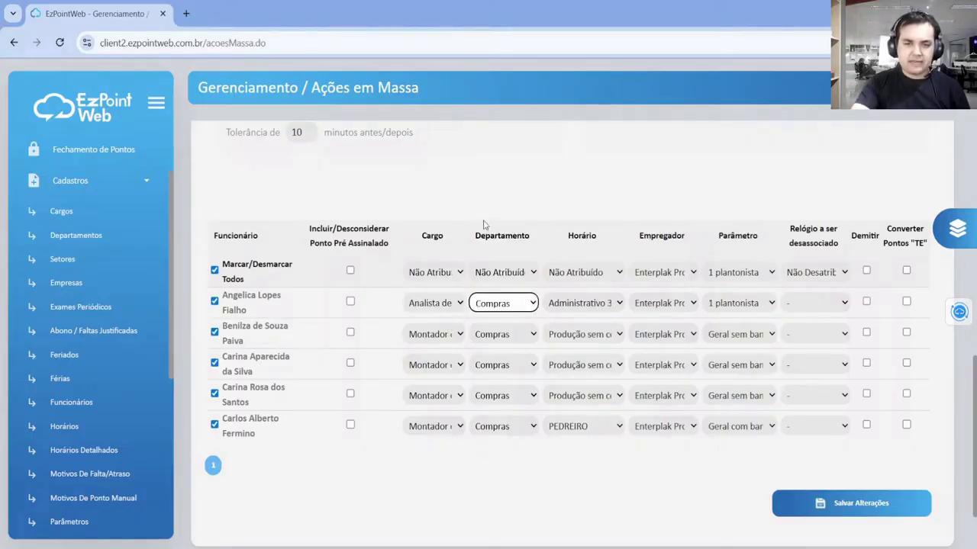
{"action": "left_click", "coordinate": [507, 311]}
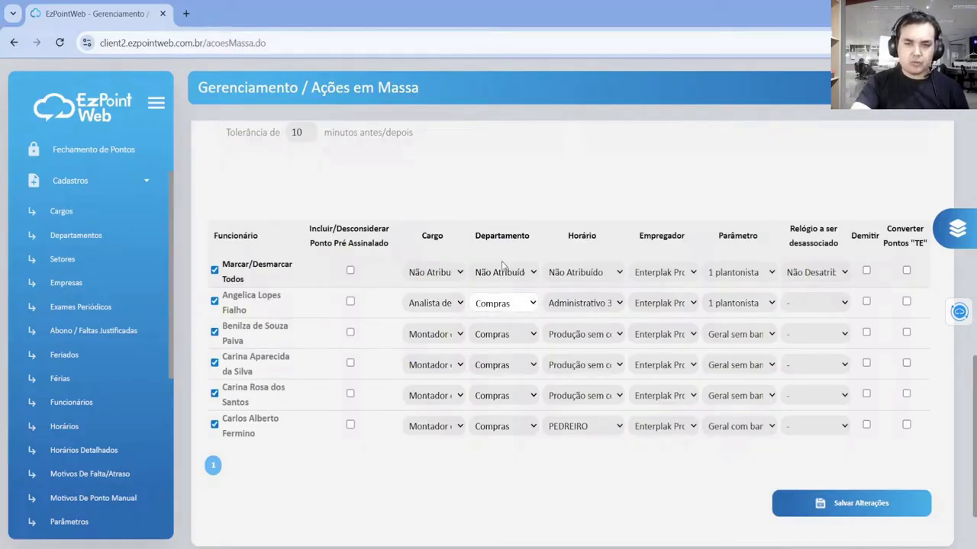
{"action": "left_click", "coordinate": [504, 252]}
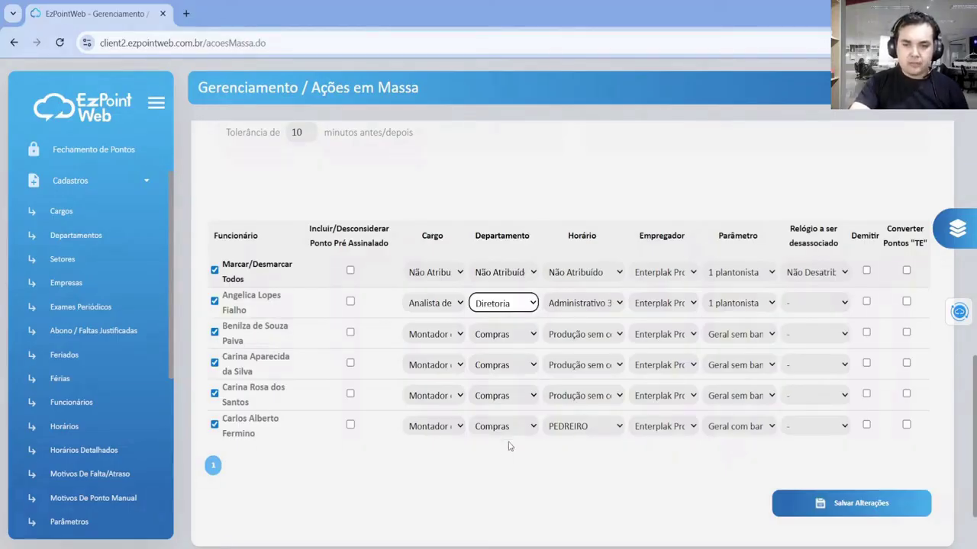
{"action": "left_click", "coordinate": [580, 427]}
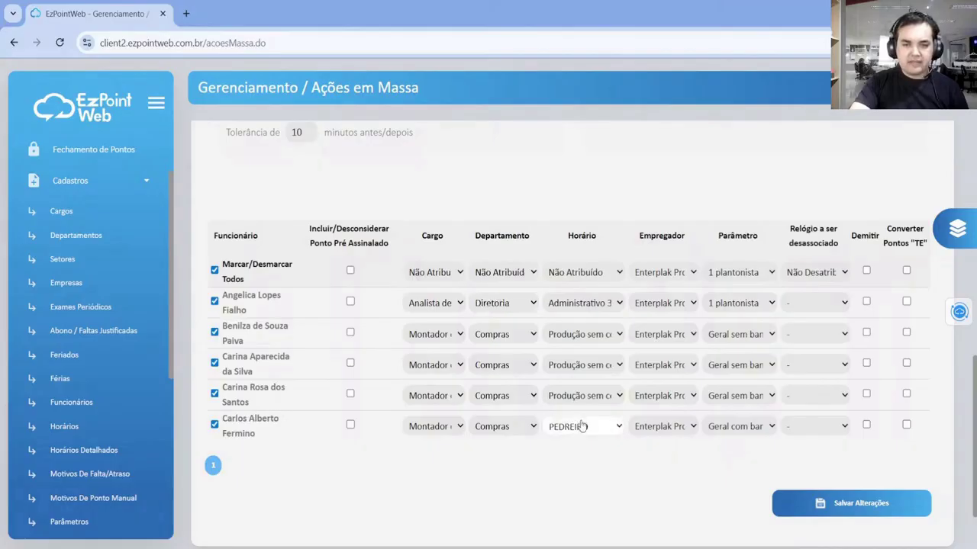
{"action": "left_click", "coordinate": [568, 367]}
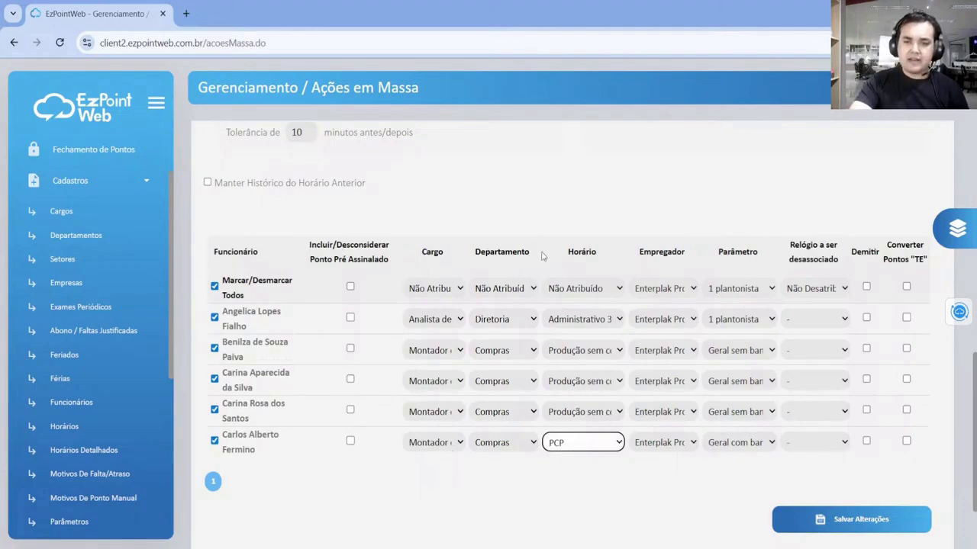
{"action": "left_click_drag", "start_coordinate": [577, 252], "coordinate": [683, 253]}
{"action": "left_click", "coordinate": [682, 254]}
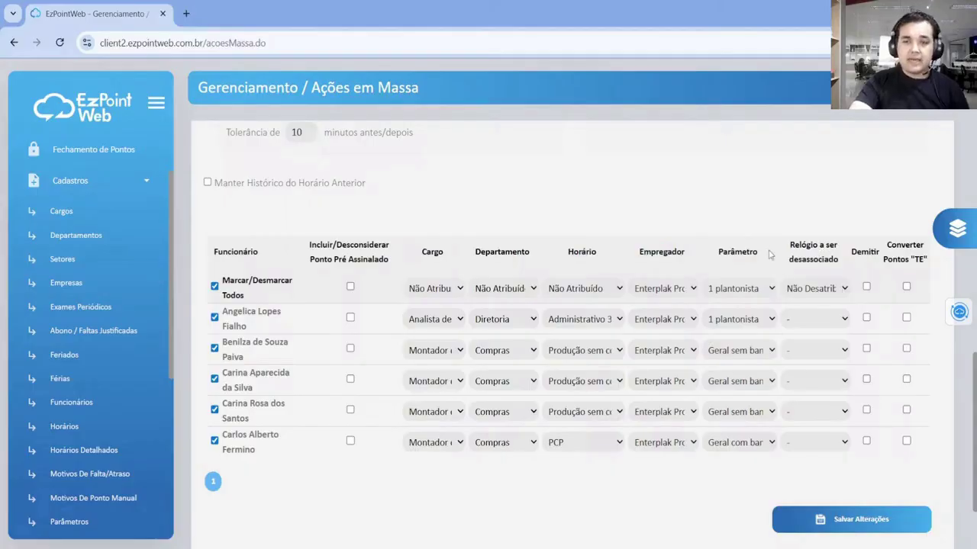
{"action": "left_click_drag", "start_coordinate": [715, 255], "coordinate": [764, 255]}
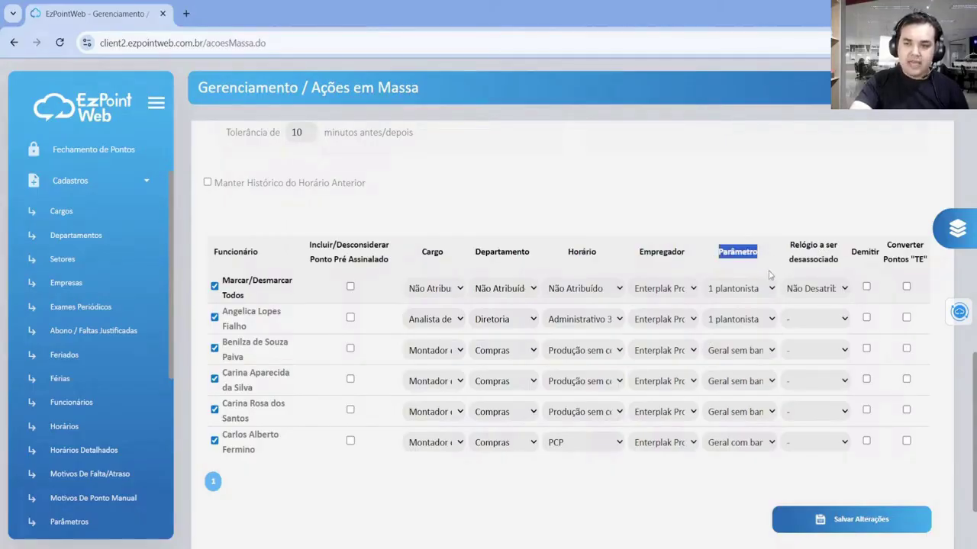
{"action": "left_click", "coordinate": [769, 273]}
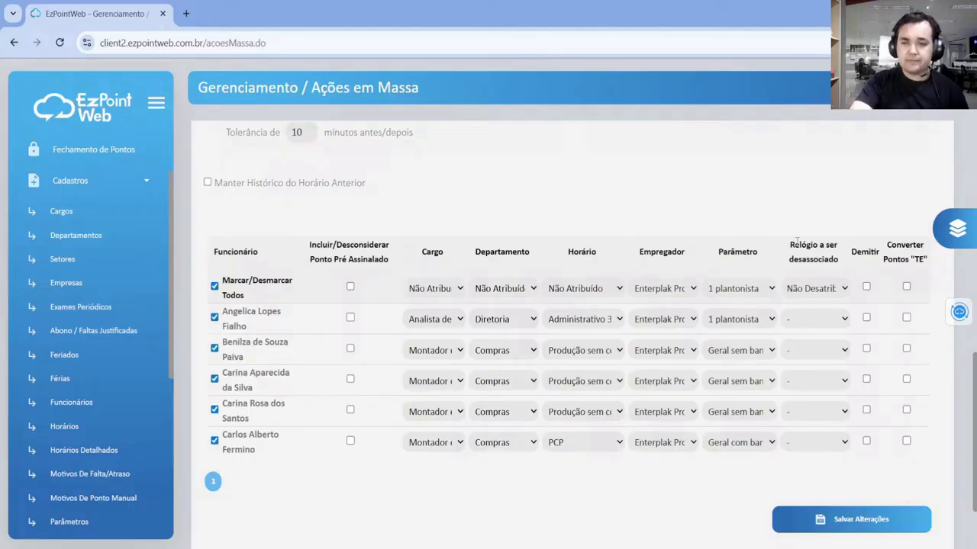
{"action": "double_click", "coordinate": [860, 257]}
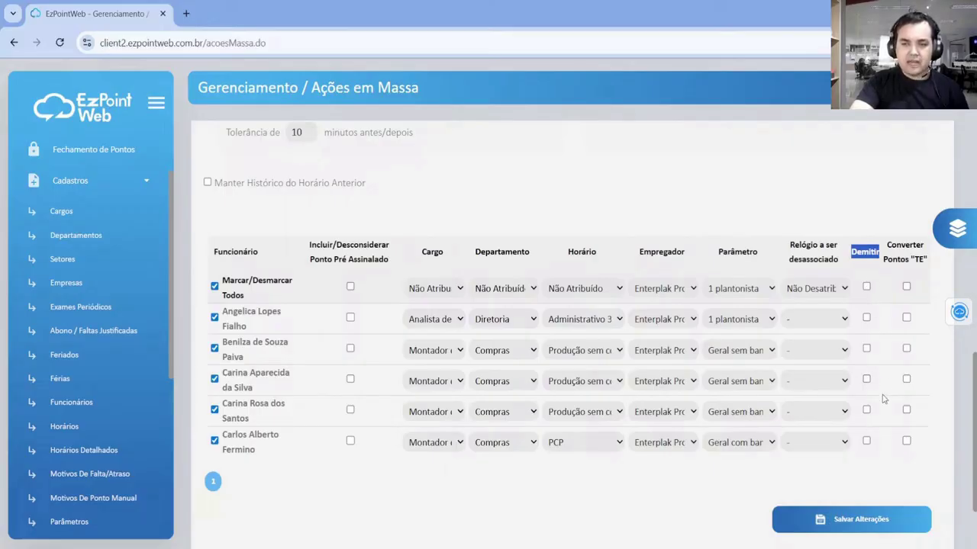
{"action": "left_click_drag", "start_coordinate": [887, 245], "coordinate": [928, 261]}
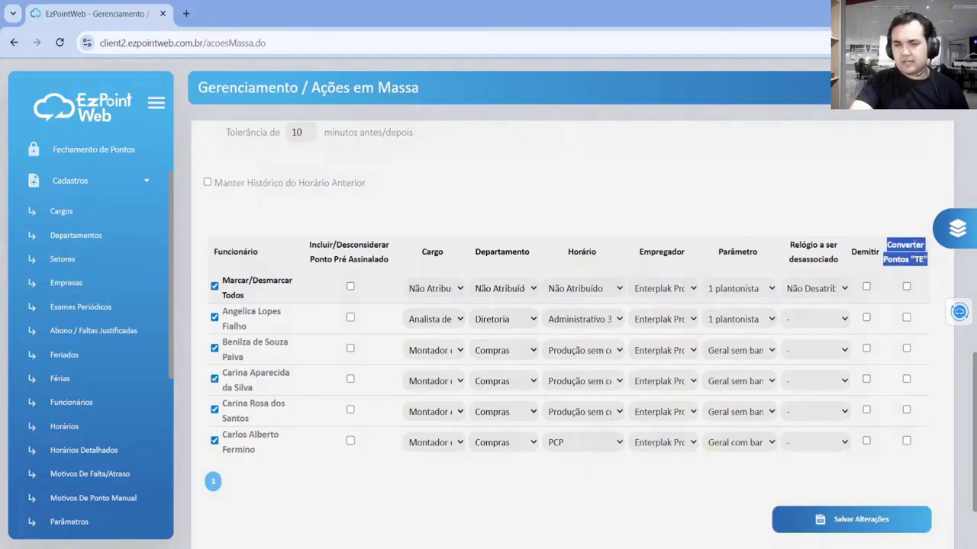
{"action": "left_click", "coordinate": [918, 263]}
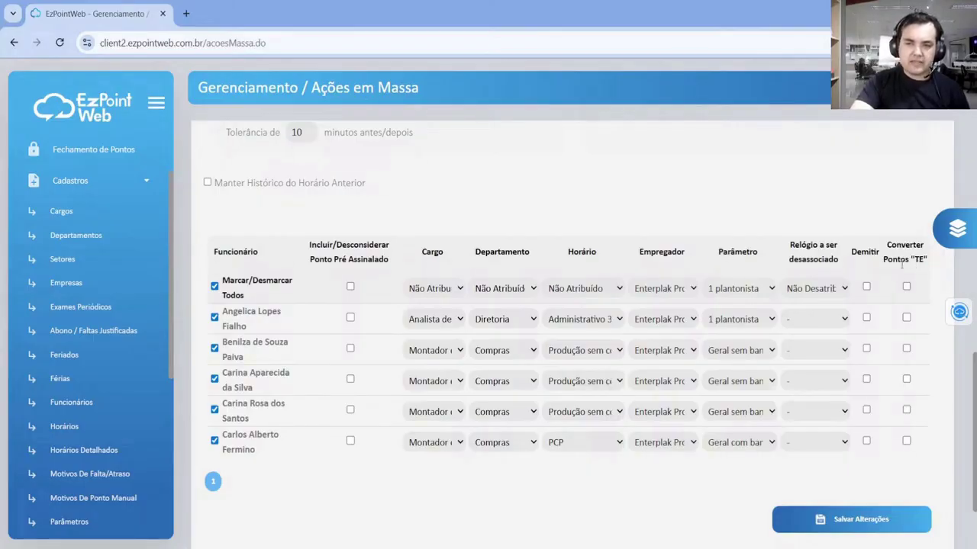
{"action": "left_click_drag", "start_coordinate": [883, 246], "coordinate": [932, 269]}
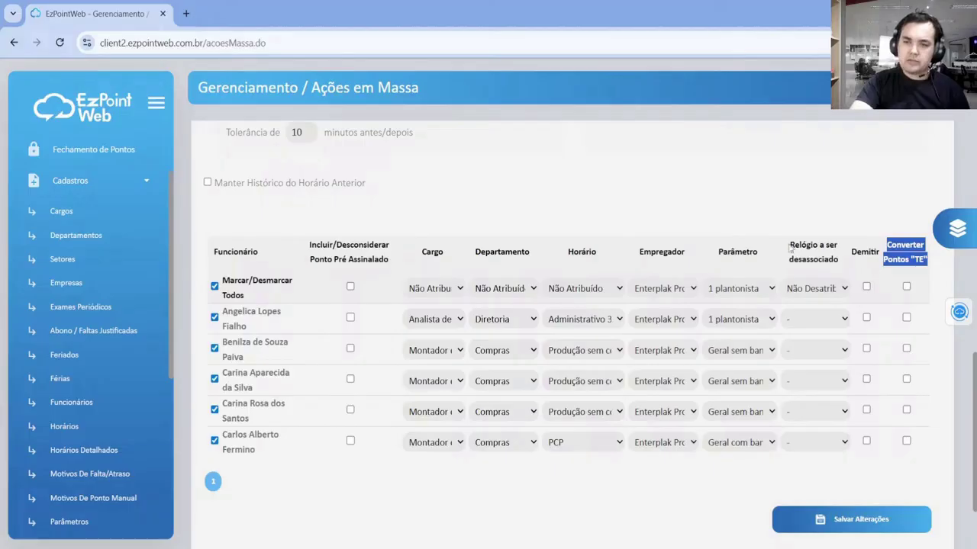
Set the first employee's Relógio a ser desassociado to the BLUE clock option.
{"action": "left_click_drag", "start_coordinate": [789, 245], "coordinate": [843, 261]}
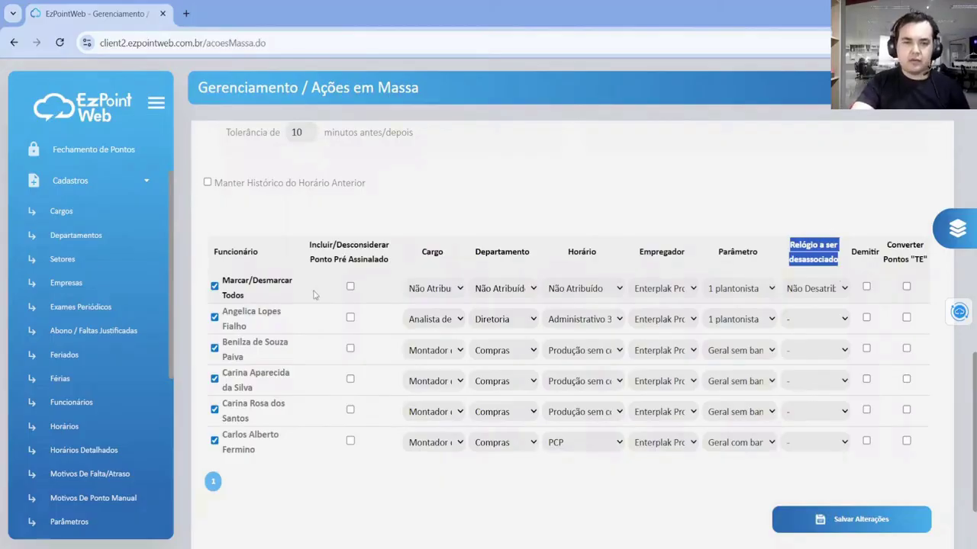
{"action": "left_click", "coordinate": [805, 328]}
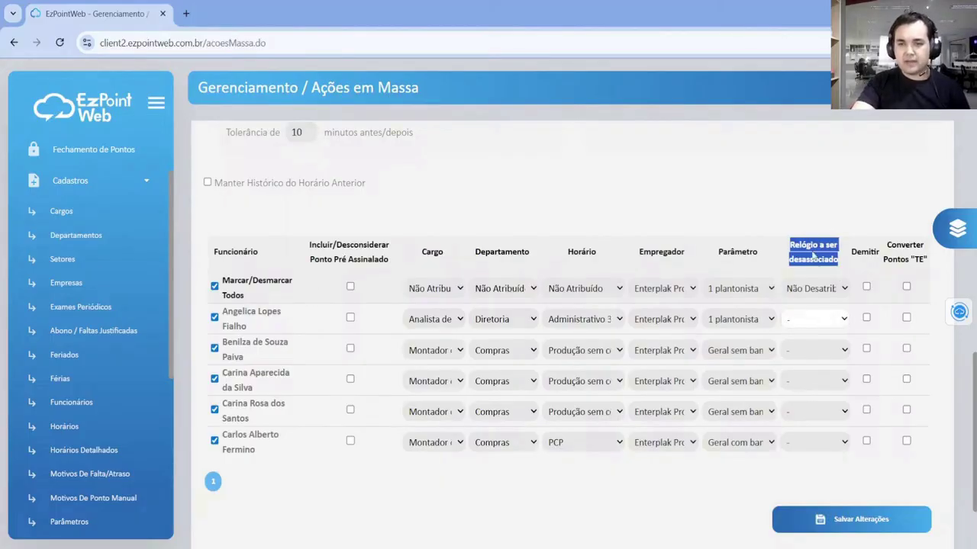
{"action": "left_click", "coordinate": [813, 203]}
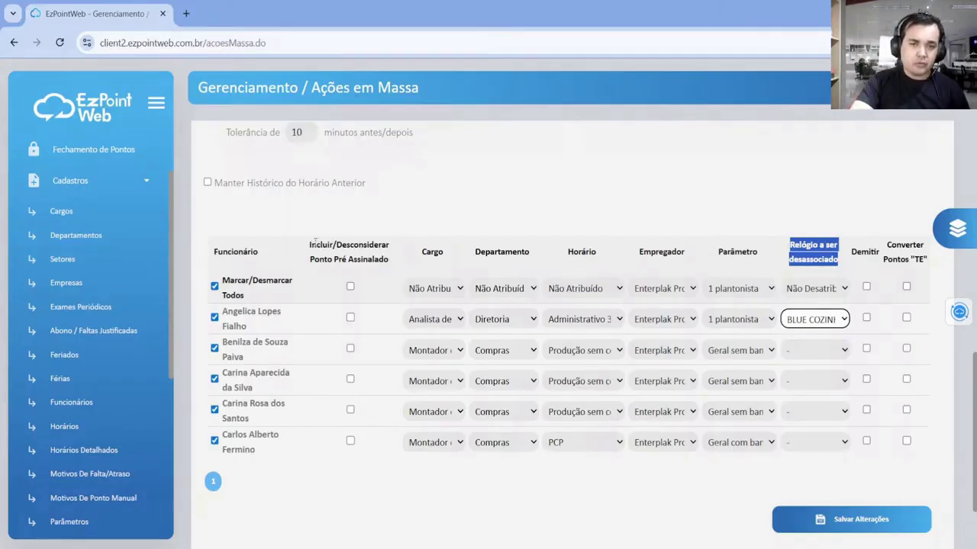
{"action": "left_click_drag", "start_coordinate": [314, 242], "coordinate": [386, 261]}
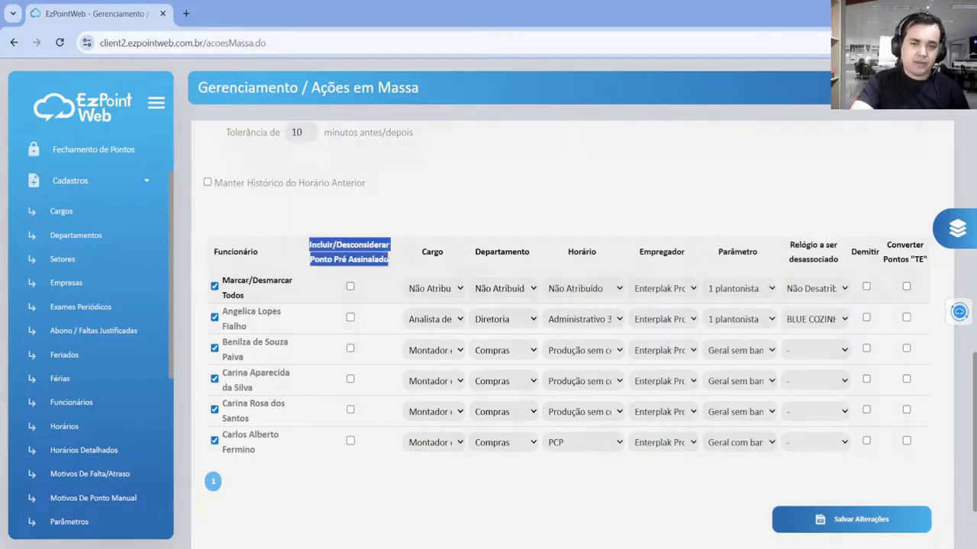
{"action": "left_click", "coordinate": [382, 288]}
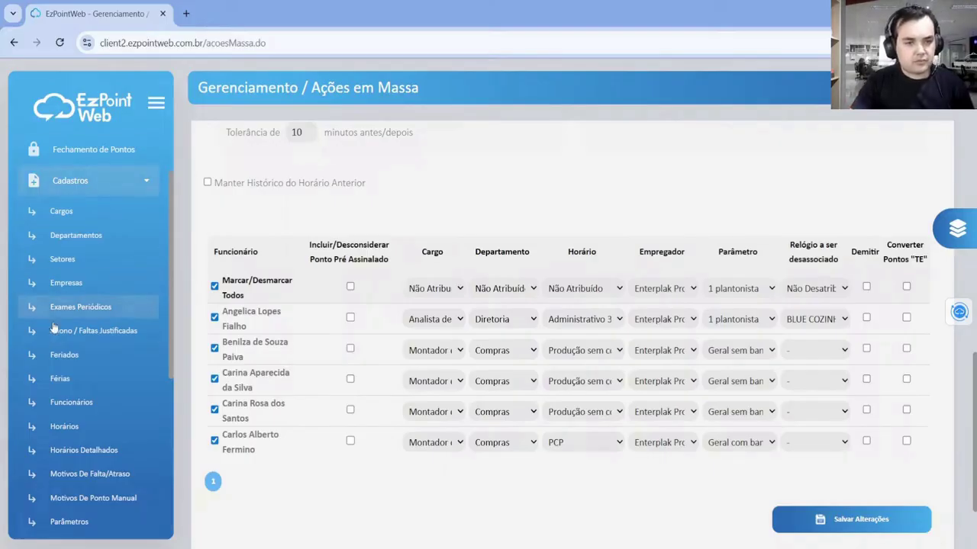
Open the Horários register in a second browser tab and start a new schedule named "Horário de exemplo".
{"action": "middle_click", "coordinate": [66, 427]}
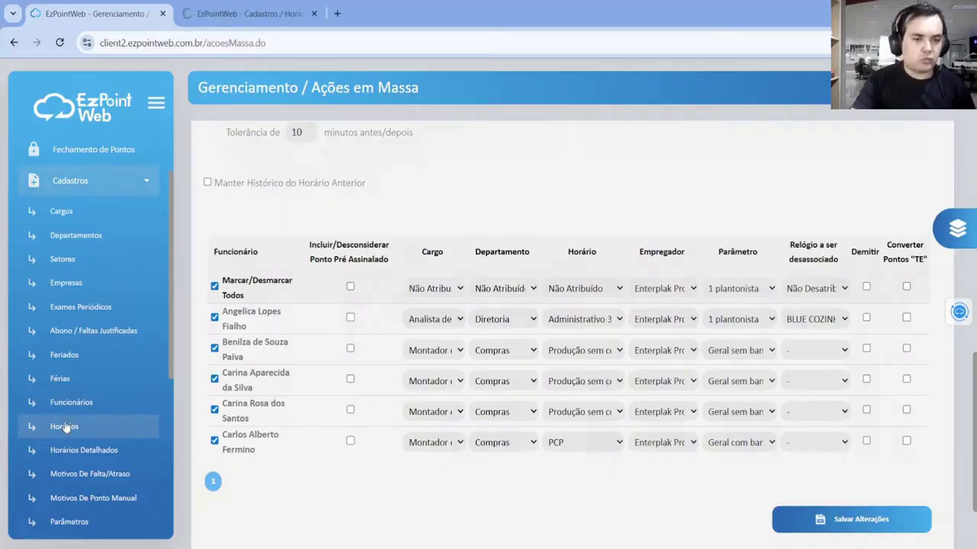
{"action": "left_click", "coordinate": [246, 13]}
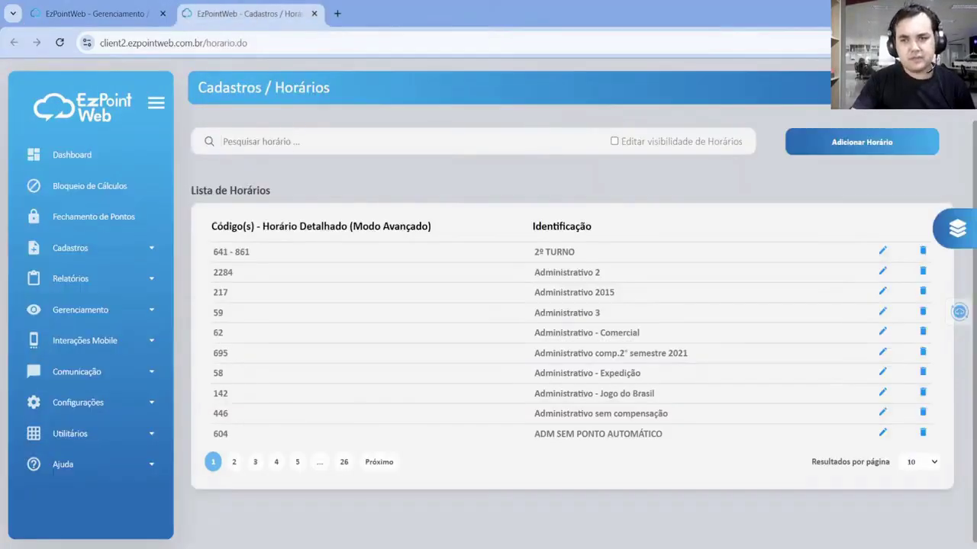
{"action": "left_click", "coordinate": [863, 142]}
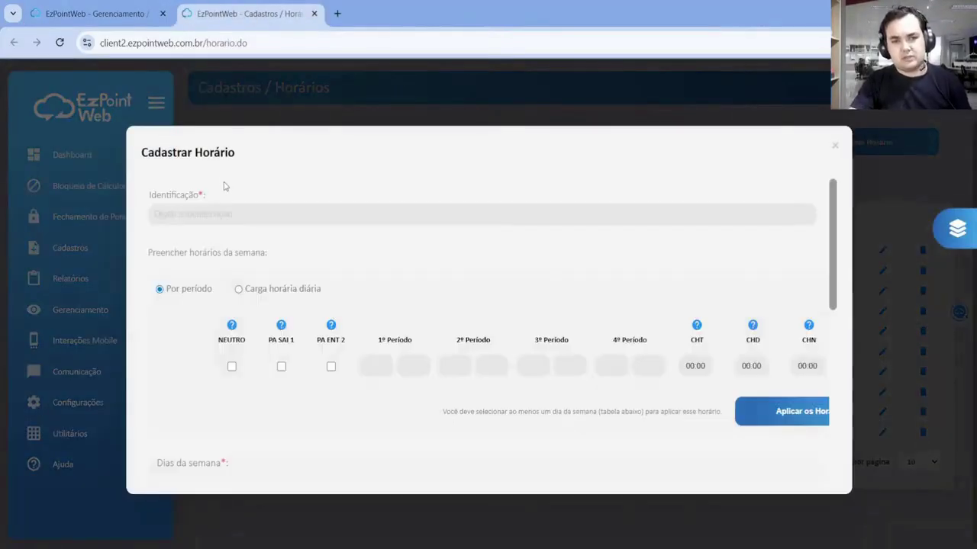
{"action": "type", "text": "Horário "}
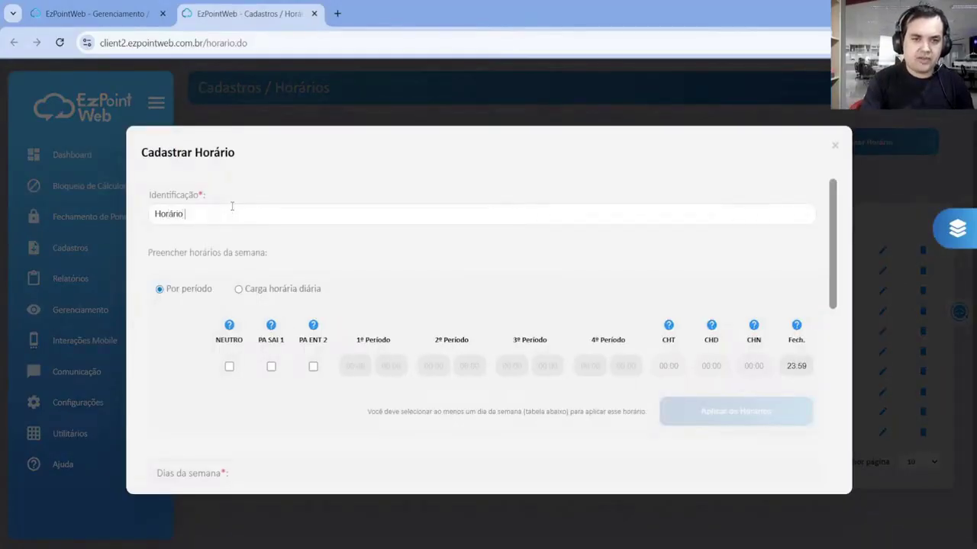
{"action": "type", "text": "de exemplo"}
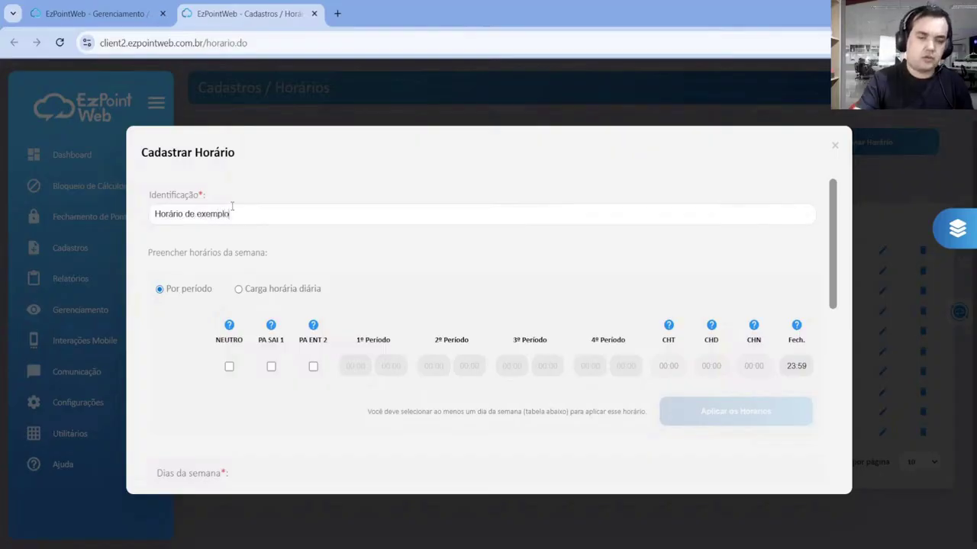
Enter the periods 08:00–12:00 and 13:00–17:00 and apply them to Segunda, Terça and Quarta.
{"action": "left_click", "coordinate": [357, 366]}
{"action": "type", "text": "08"}
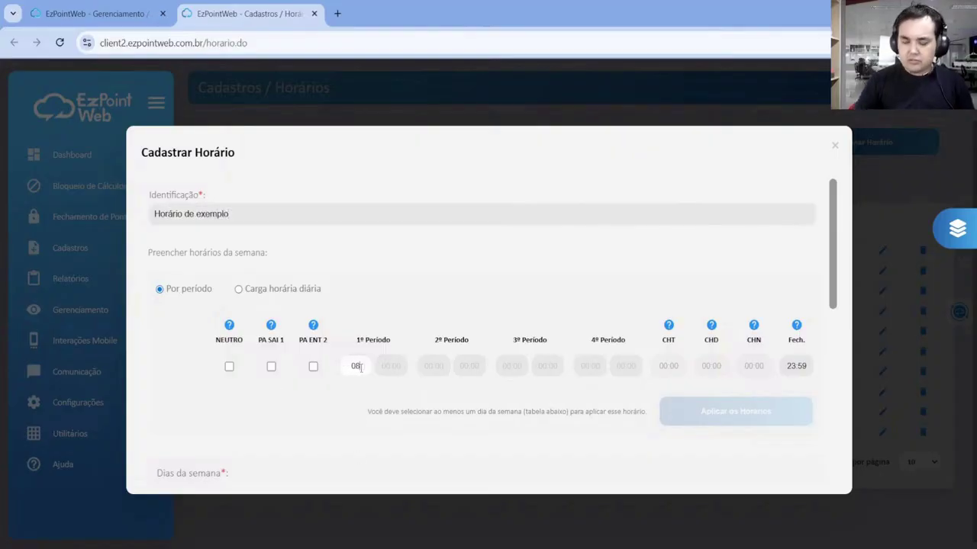
{"action": "type", "text": ":00 12:00 13:00 17:00"}
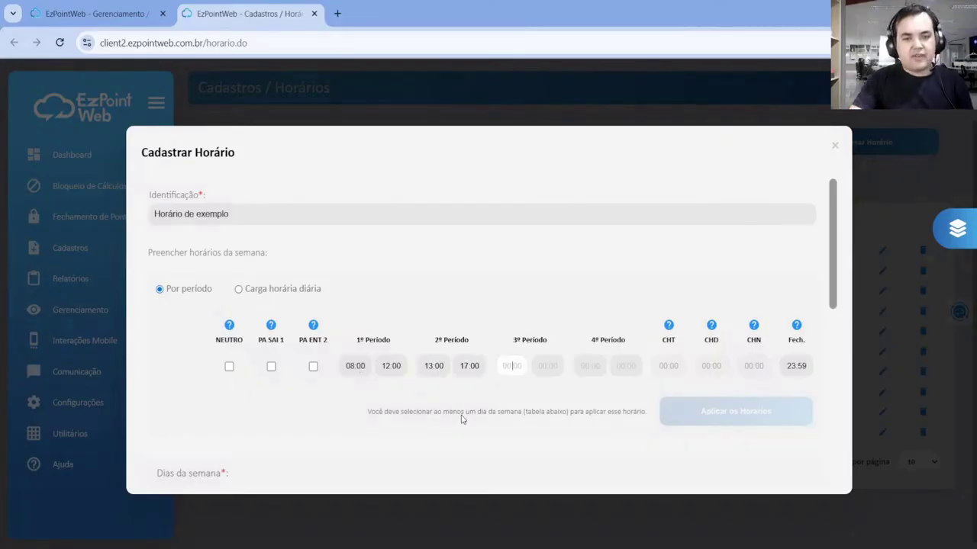
{"action": "scroll", "coordinate": [461, 419], "scroll_direction": "down", "scroll_amount": 3}
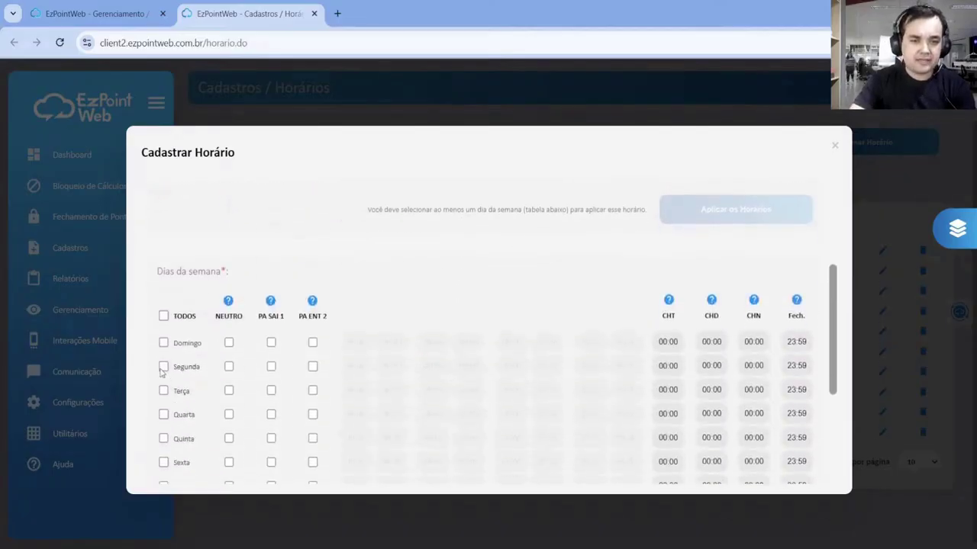
{"action": "left_click", "coordinate": [163, 366]}
{"action": "left_click", "coordinate": [163, 390]}
{"action": "left_click", "coordinate": [163, 415]}
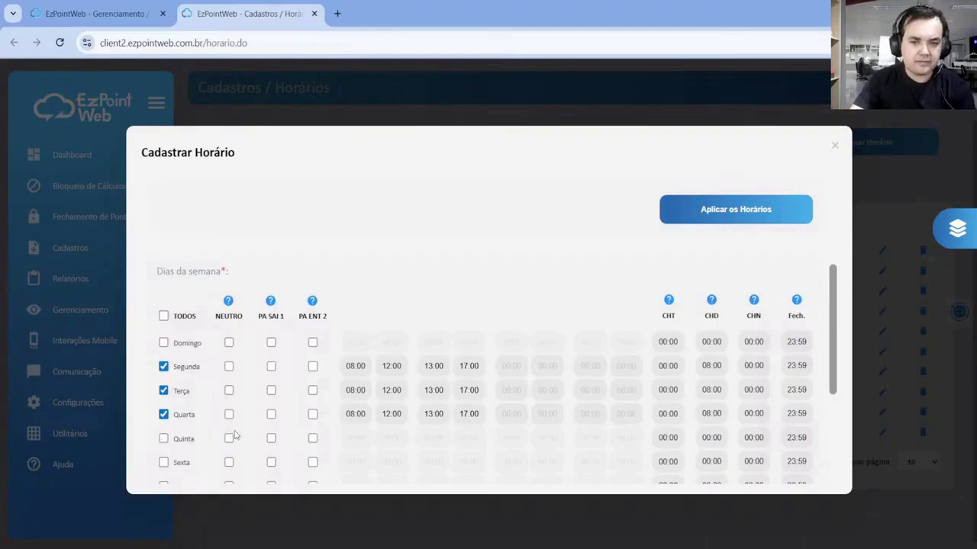
Examine the entry, break and exit times in Segunda's two work periods.
{"action": "left_click", "coordinate": [348, 366]}
{"action": "left_click", "coordinate": [391, 366]}
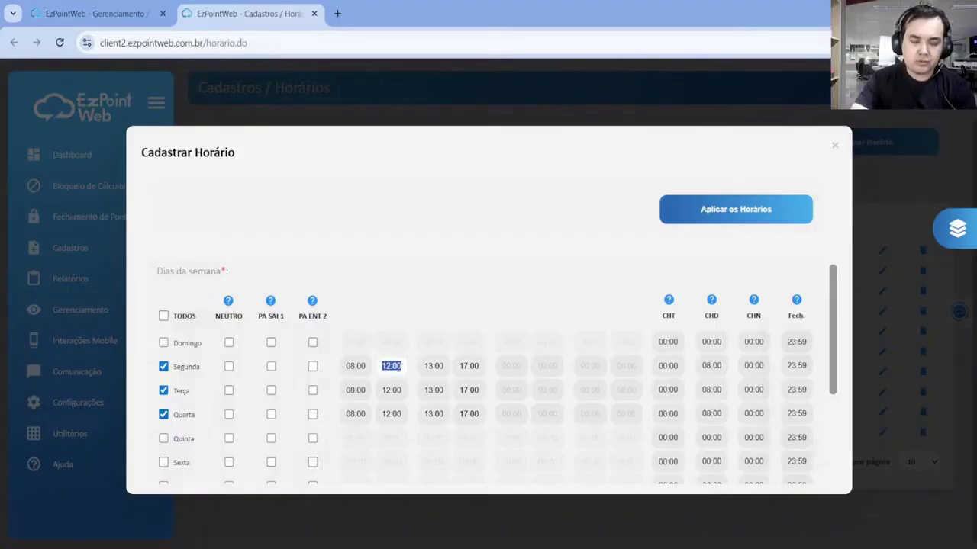
{"action": "left_click", "coordinate": [439, 367]}
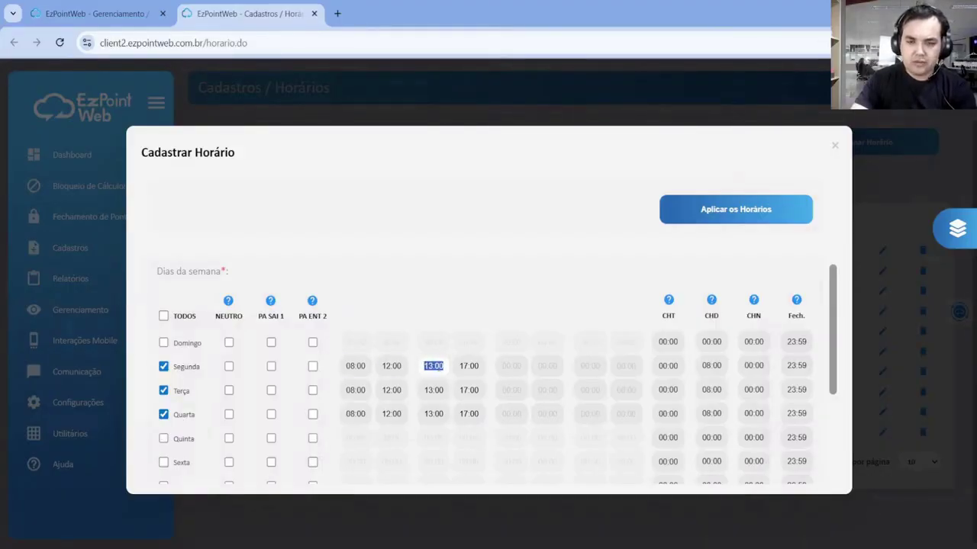
{"action": "left_click", "coordinate": [467, 366]}
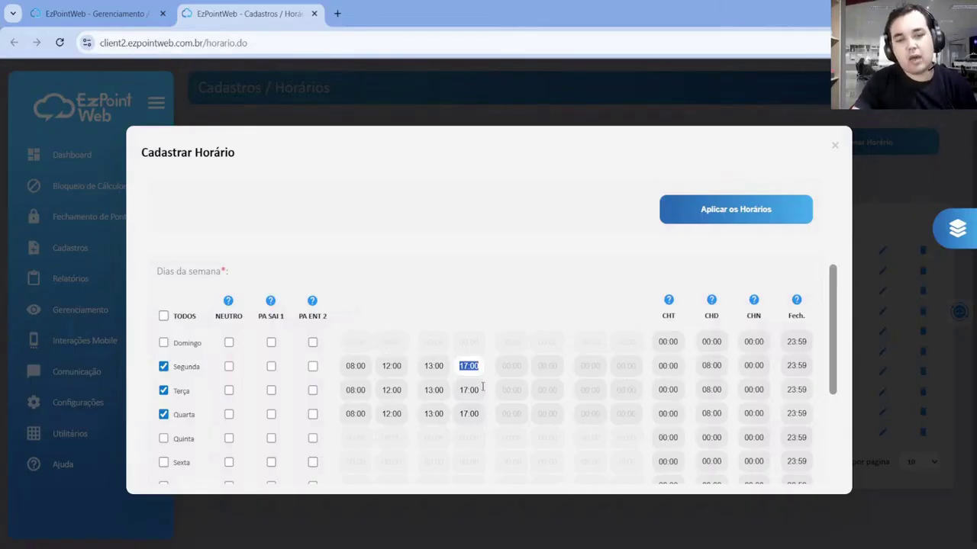
{"action": "left_click", "coordinate": [403, 367]}
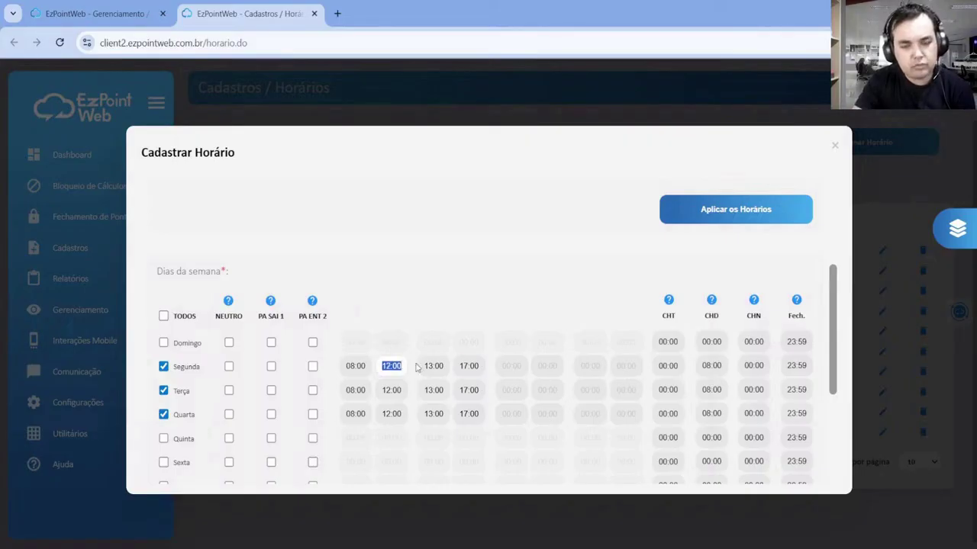
{"action": "left_click", "coordinate": [436, 367]}
{"action": "left_click", "coordinate": [390, 366]}
{"action": "left_click", "coordinate": [438, 367]}
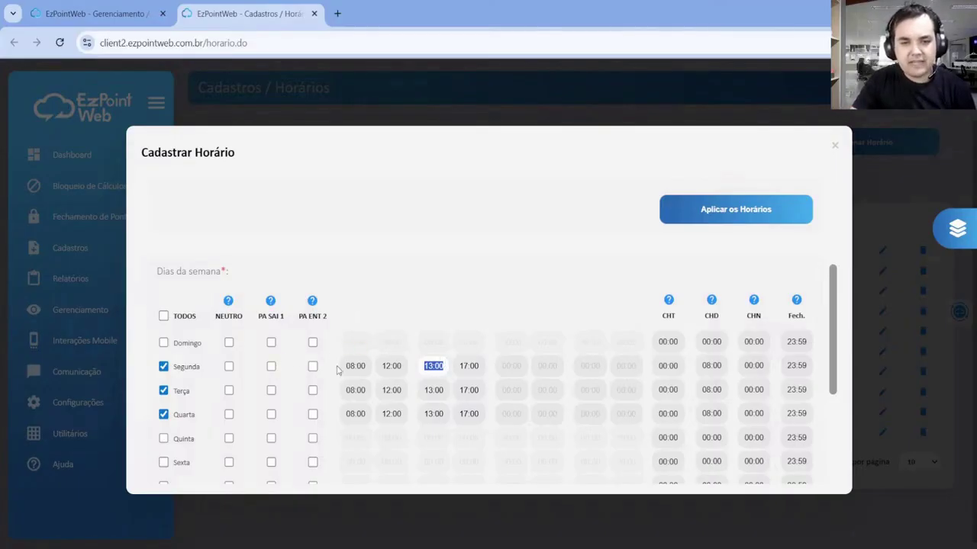
Enable the pre-assigned first exit (PA SAI 1) and second entry (PA ENT 2) for Segunda.
{"action": "left_click", "coordinate": [271, 366]}
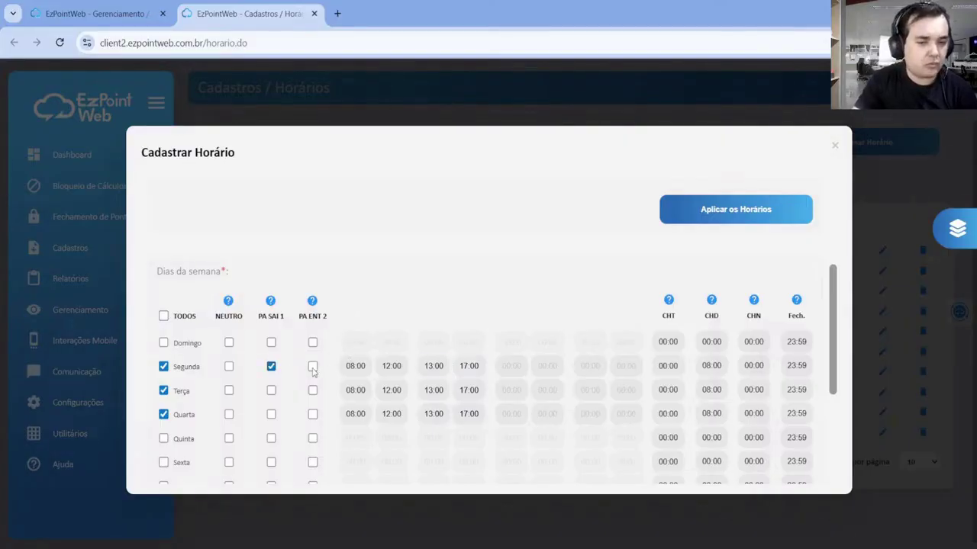
{"action": "left_click", "coordinate": [312, 368]}
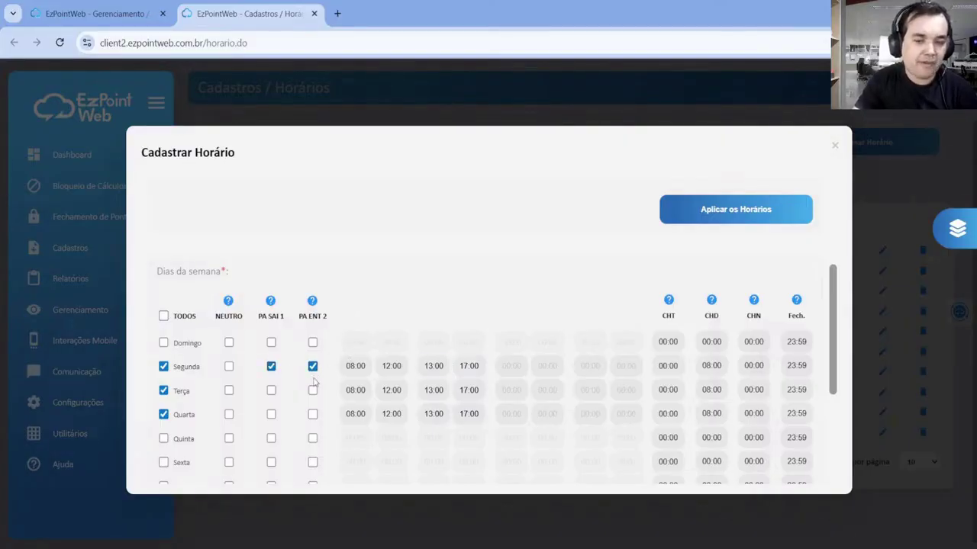
Review which of Segunda's punch times are covered by the pre-assigned options and which remain manual.
{"action": "left_click", "coordinate": [356, 367]}
{"action": "key", "text": "Tab"}
{"action": "key", "text": "Tab"}
{"action": "key", "text": "Tab"}
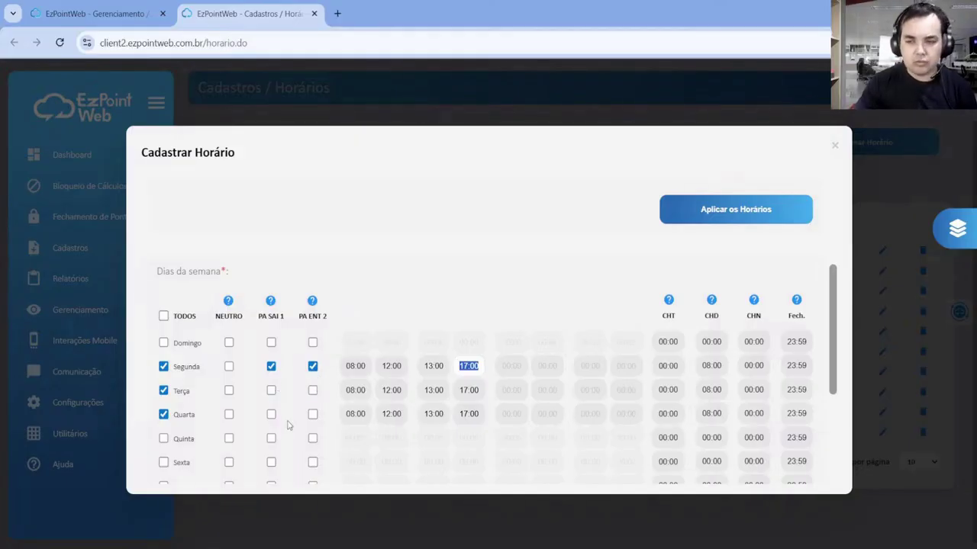
{"action": "left_click", "coordinate": [351, 366]}
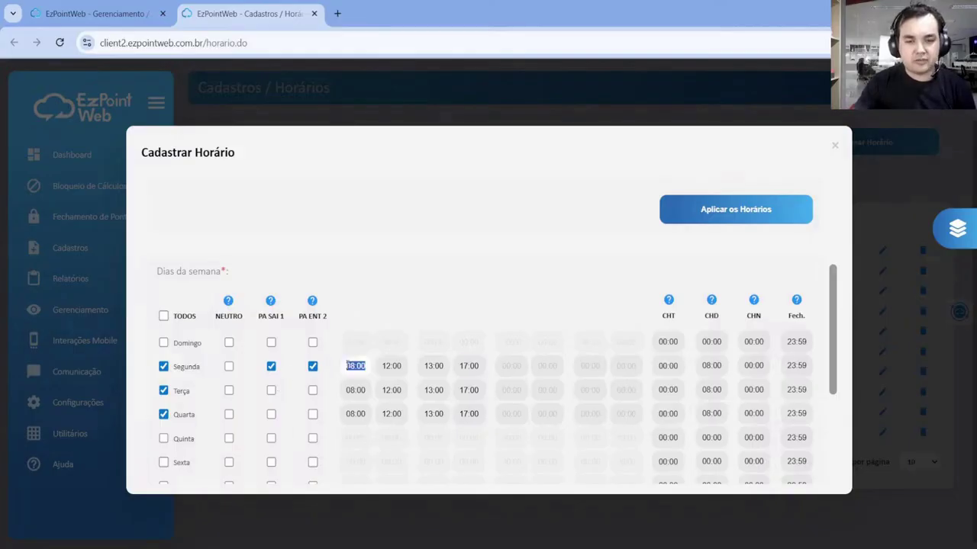
{"action": "left_click", "coordinate": [389, 367]}
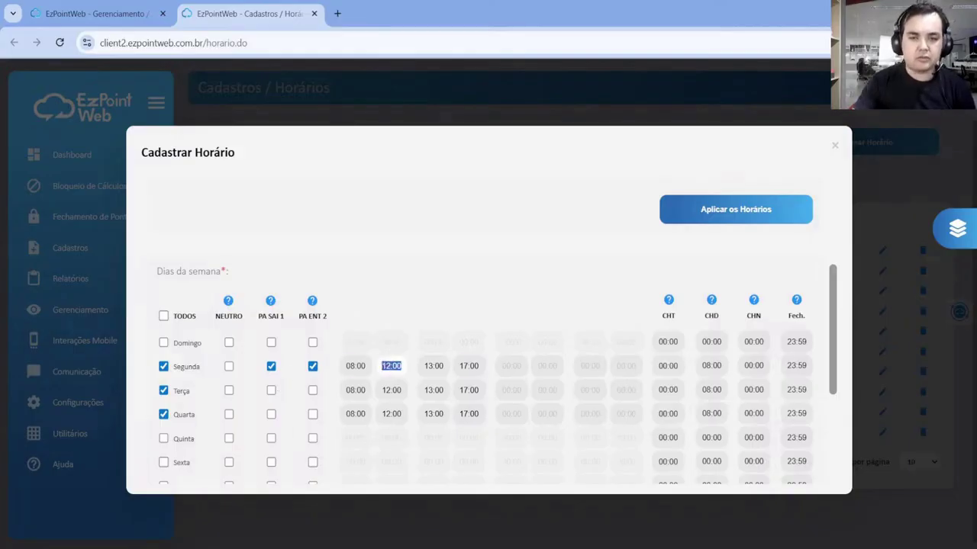
{"action": "left_click", "coordinate": [466, 367]}
{"action": "left_click", "coordinate": [443, 366]}
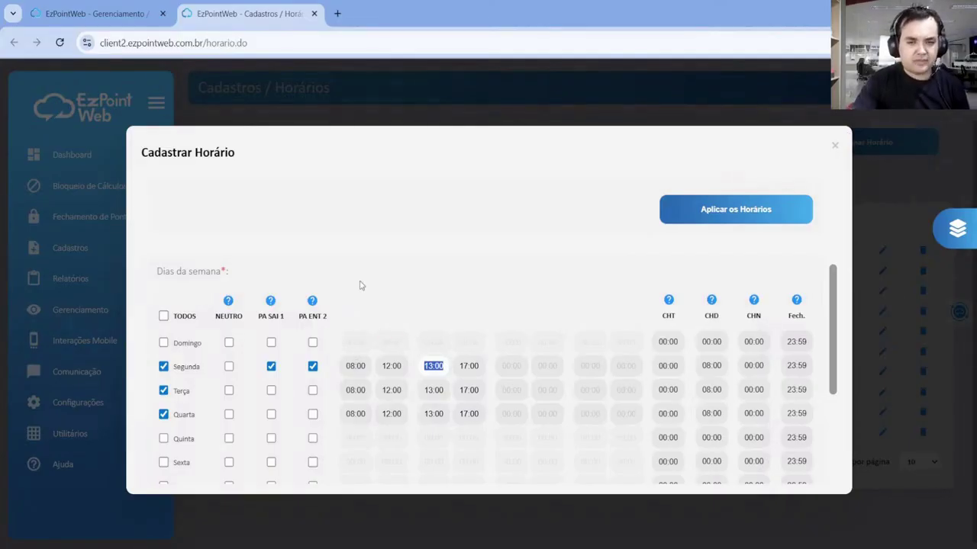
Return to the Ações em Massa tab and enable Incluir/Desconsiderar Ponto Pré Assinalado for the first three listed employees.
{"action": "left_click", "coordinate": [88, 6]}
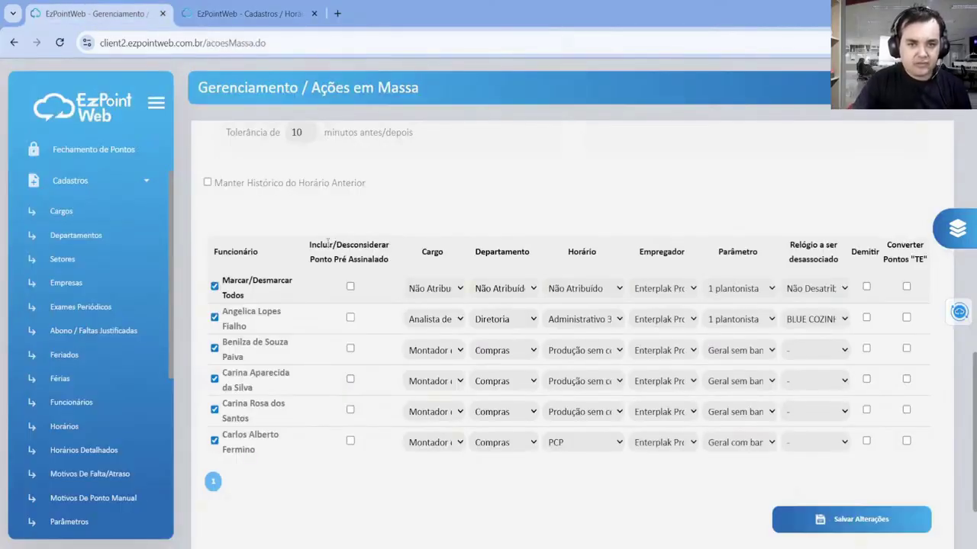
{"action": "left_click_drag", "start_coordinate": [312, 244], "coordinate": [399, 267]}
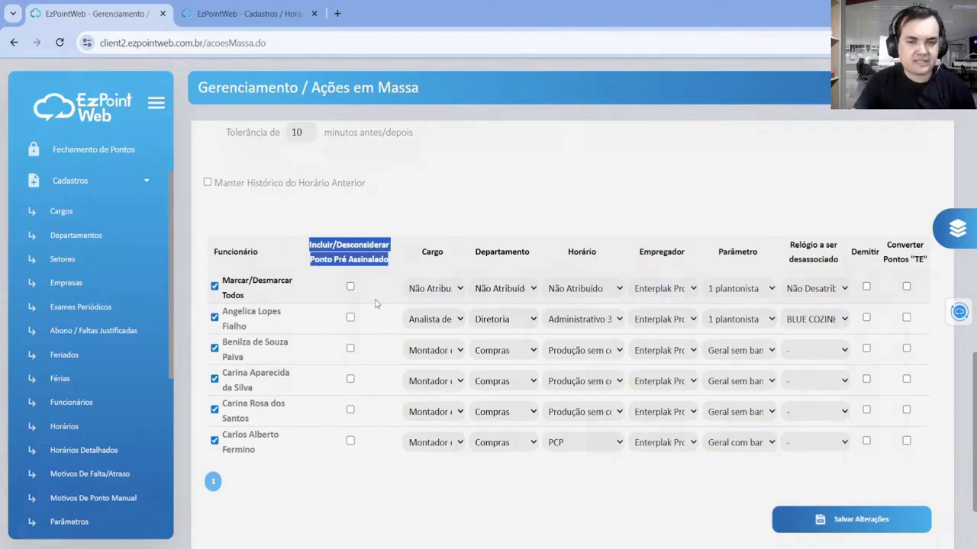
{"action": "left_click", "coordinate": [350, 318]}
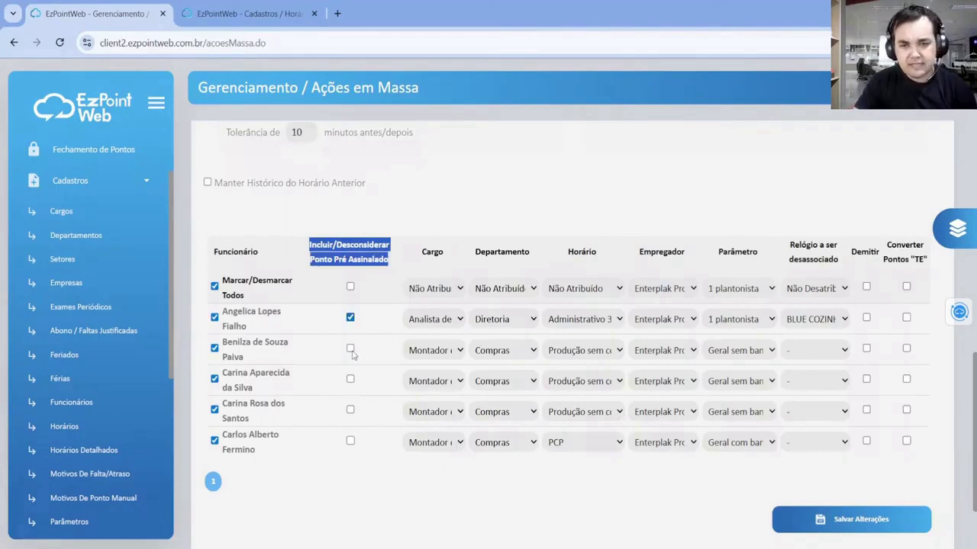
{"action": "left_click", "coordinate": [351, 347]}
{"action": "left_click", "coordinate": [351, 380]}
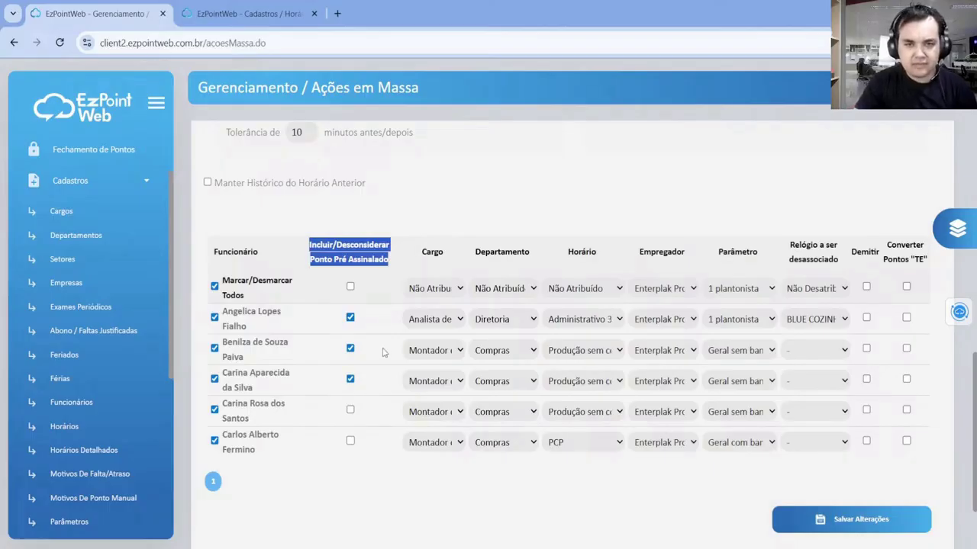
Set the start date of the Incluir/desconsiderar ponto pré assinalado period to 13/07/2025.
{"action": "scroll", "coordinate": [246, 257], "scroll_direction": "up", "scroll_amount": 3}
{"action": "left_click_drag", "start_coordinate": [246, 257], "coordinate": [413, 259]}
{"action": "left_click", "coordinate": [266, 296]}
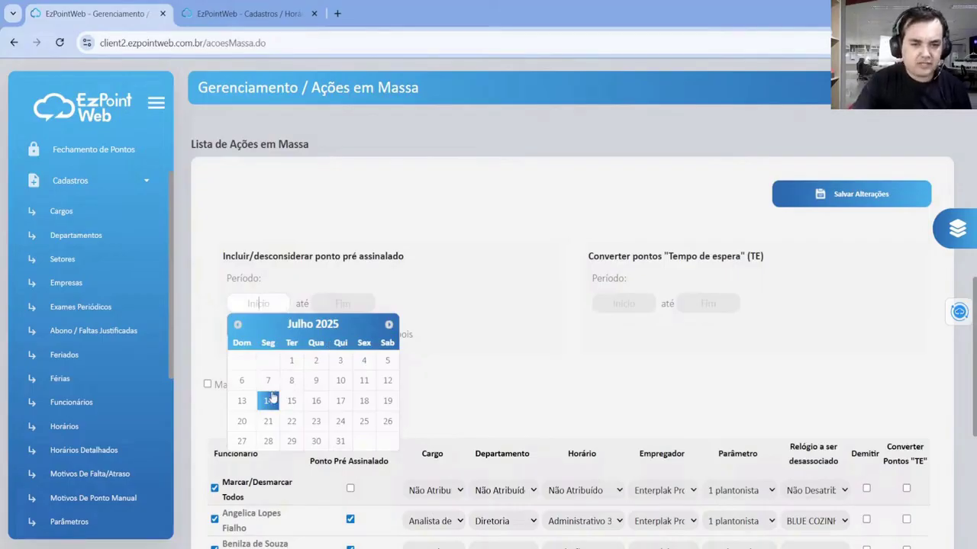
{"action": "left_click", "coordinate": [255, 398]}
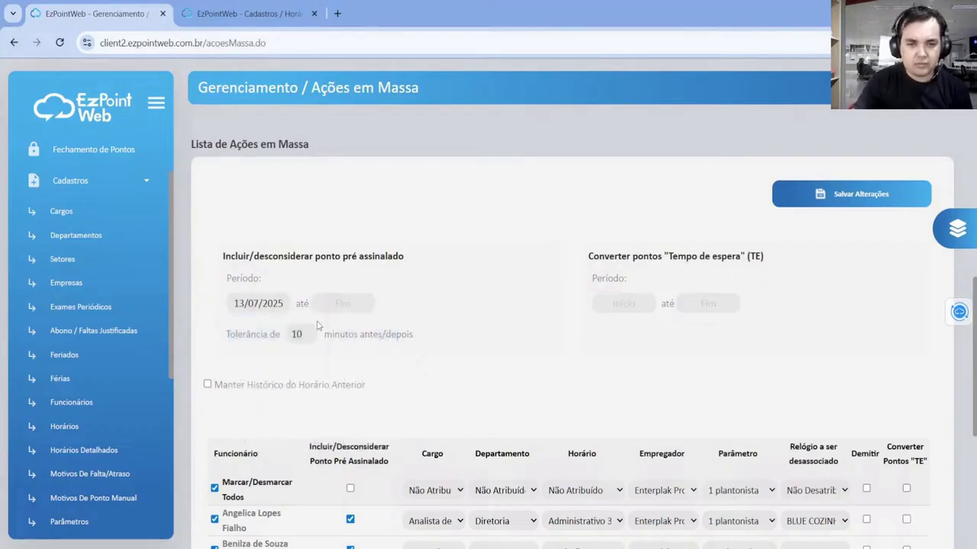
Set the end date of the Incluir/desconsiderar ponto pré assinalado period to 14/07/2025 and its tolerance to 30 minutes.
{"action": "left_click", "coordinate": [343, 303]}
{"action": "left_click", "coordinate": [352, 401]}
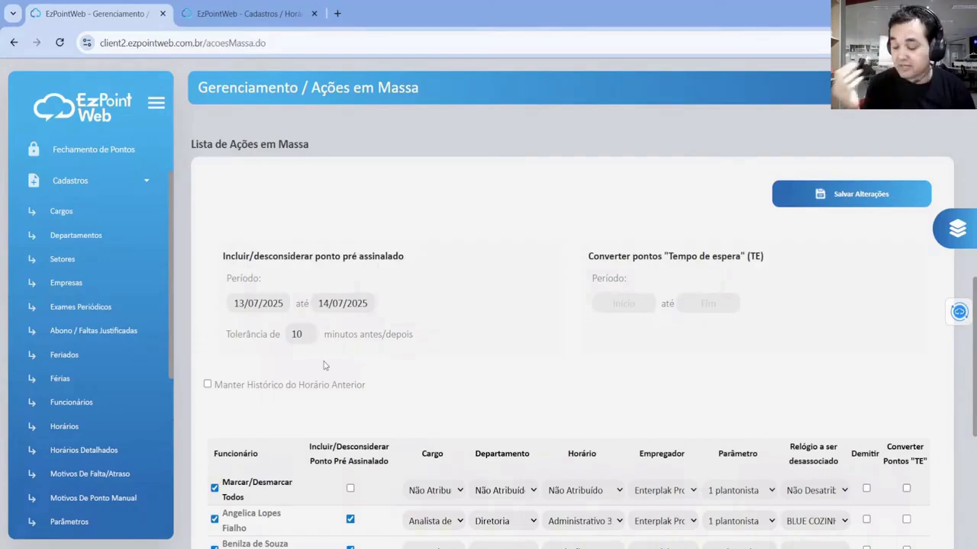
{"action": "left_click", "coordinate": [297, 334]}
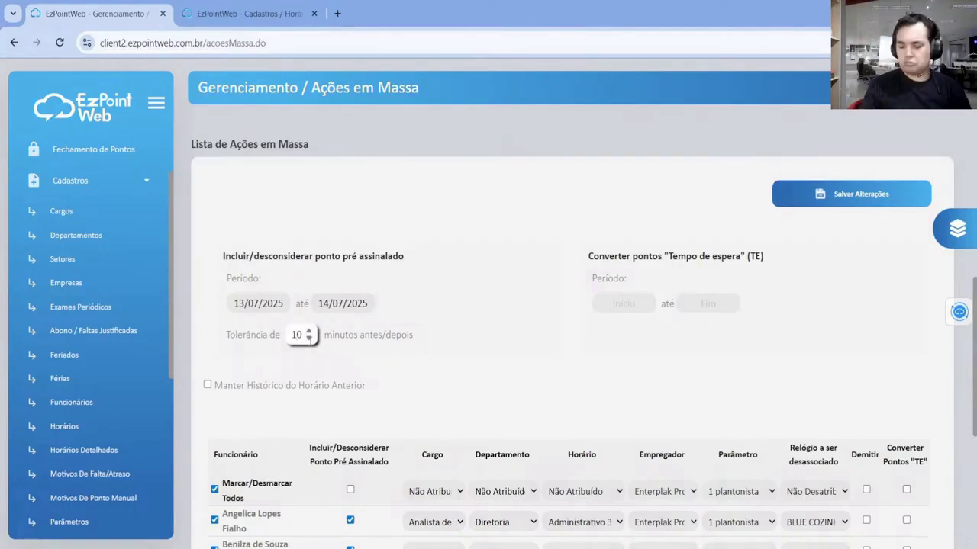
{"action": "key", "text": "BackSpace"}
{"action": "key", "text": "BackSpace"}
{"action": "type", "text": "30"}
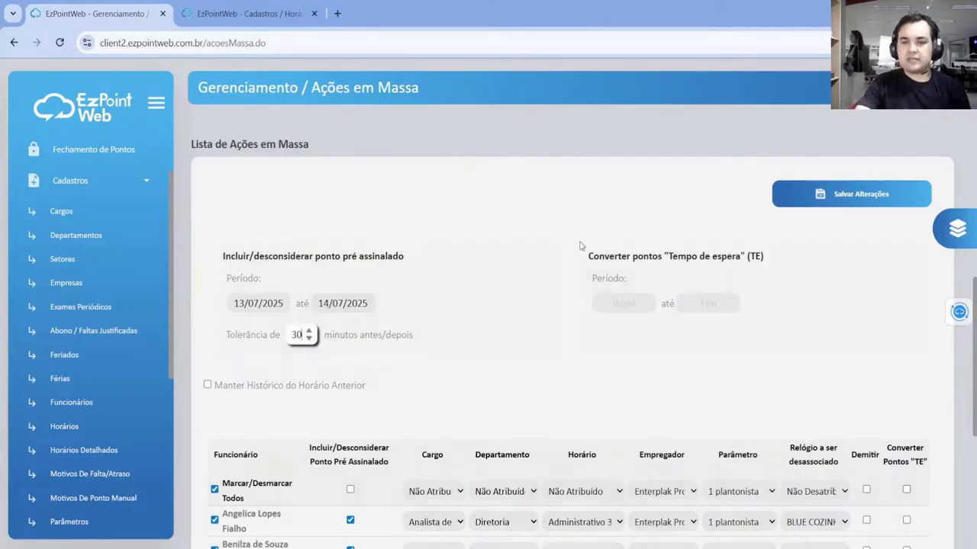
Examine the Converter pontos "Tempo de espera" (TE) section and the columns of the employee action list.
{"action": "left_click_drag", "start_coordinate": [584, 257], "coordinate": [773, 266]}
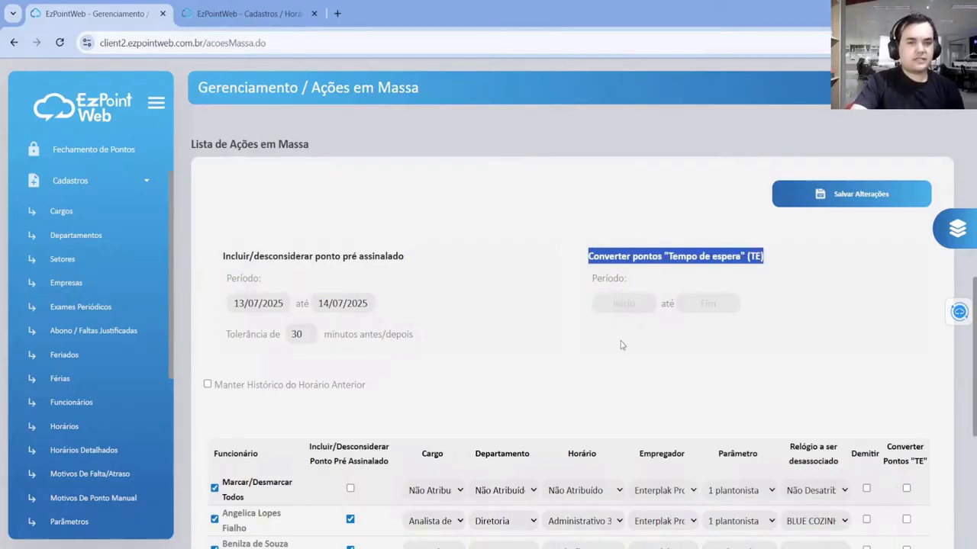
{"action": "left_click", "coordinate": [575, 364]}
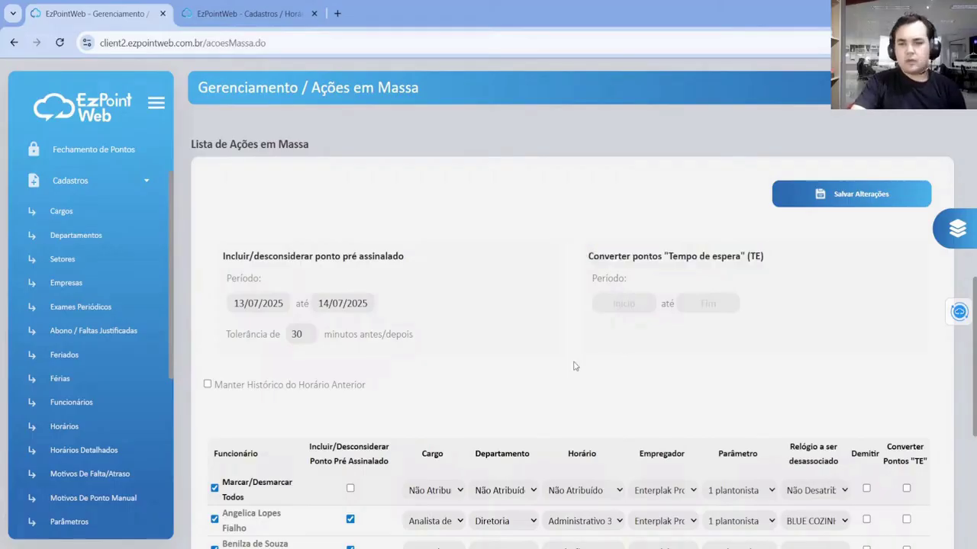
{"action": "scroll", "coordinate": [575, 365], "scroll_direction": "down", "scroll_amount": 1}
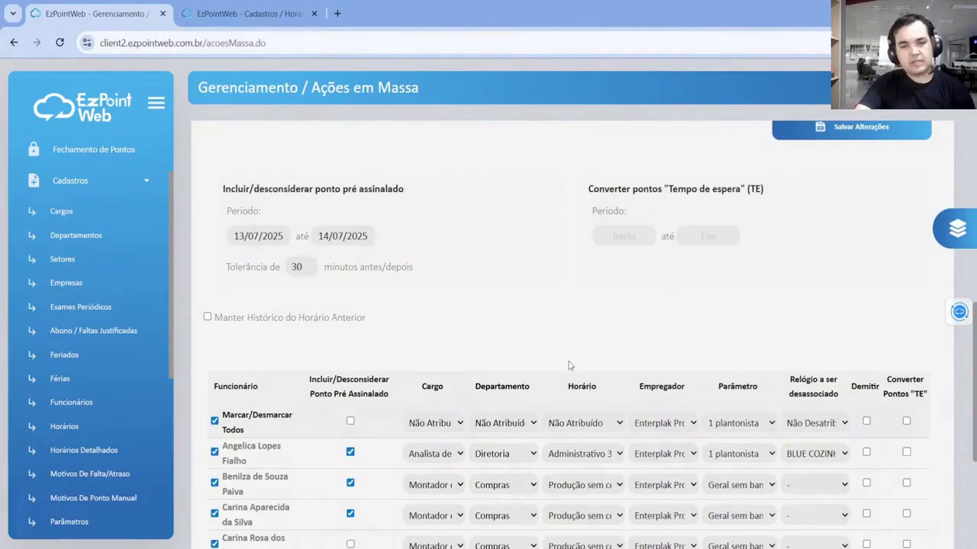
{"action": "scroll", "coordinate": [554, 359], "scroll_direction": "down", "scroll_amount": 1}
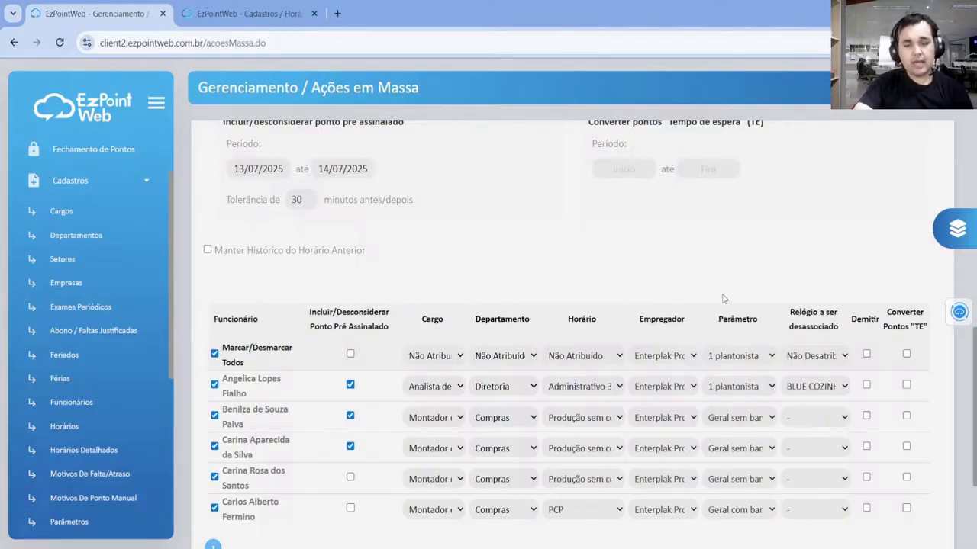
{"action": "scroll", "coordinate": [724, 298], "scroll_direction": "down", "scroll_amount": 1}
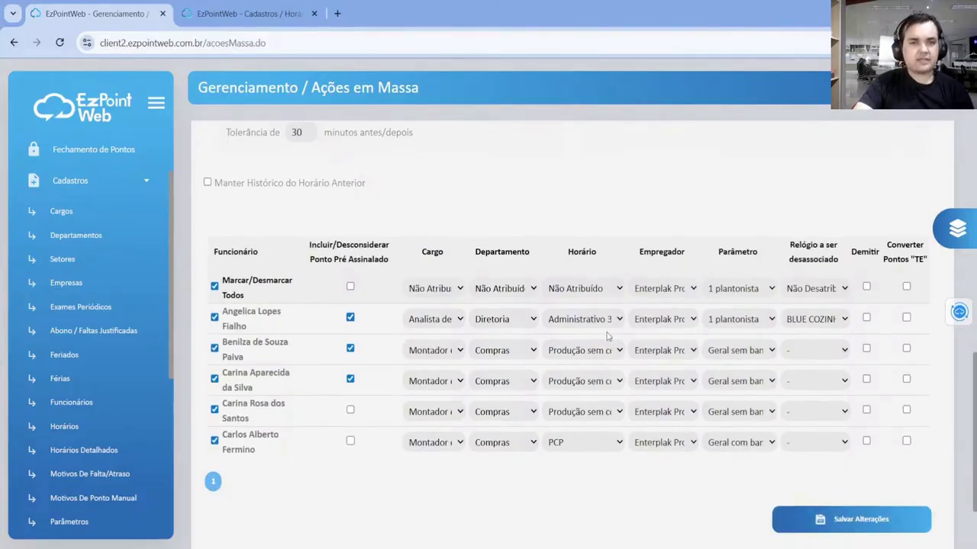
Set the Exibir choice in the employee filter to Opções Mobile.
{"action": "scroll", "coordinate": [608, 335], "scroll_direction": "up", "scroll_amount": 6}
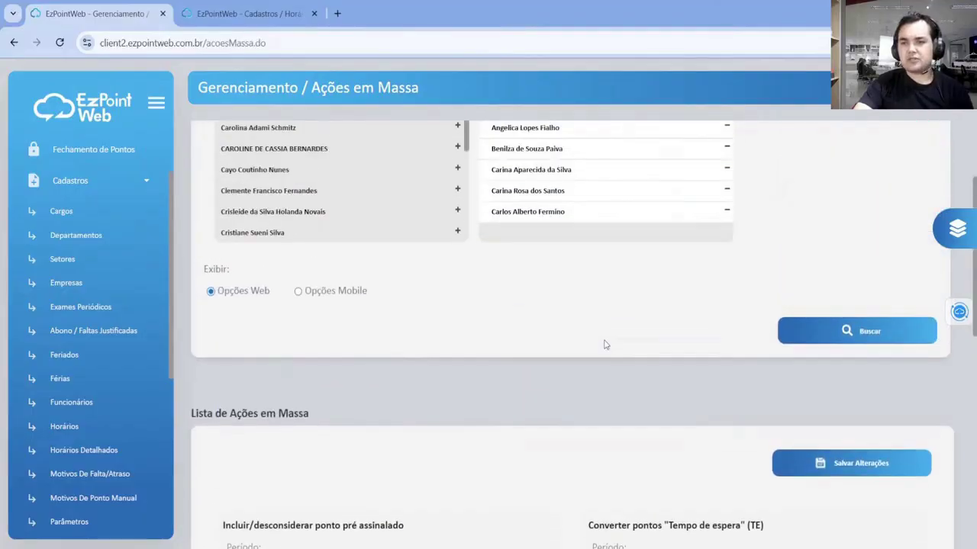
{"action": "scroll", "coordinate": [604, 345], "scroll_direction": "up", "scroll_amount": 2}
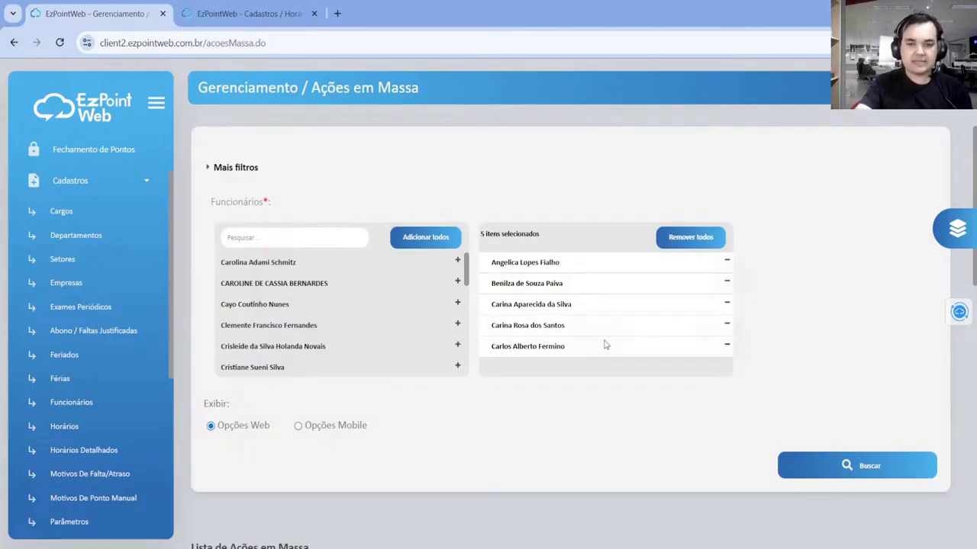
{"action": "scroll", "coordinate": [430, 391], "scroll_direction": "up", "scroll_amount": 1}
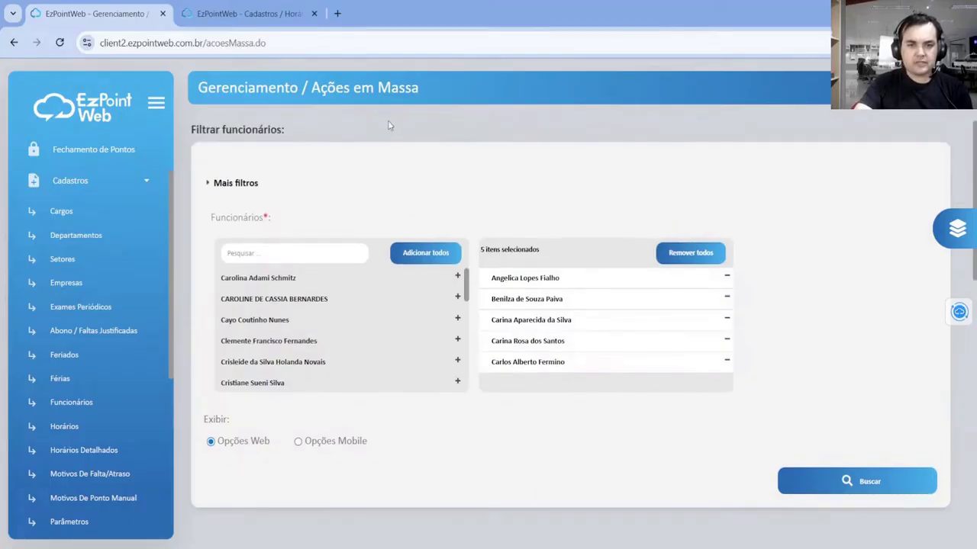
{"action": "left_click_drag", "start_coordinate": [311, 87], "coordinate": [469, 81]}
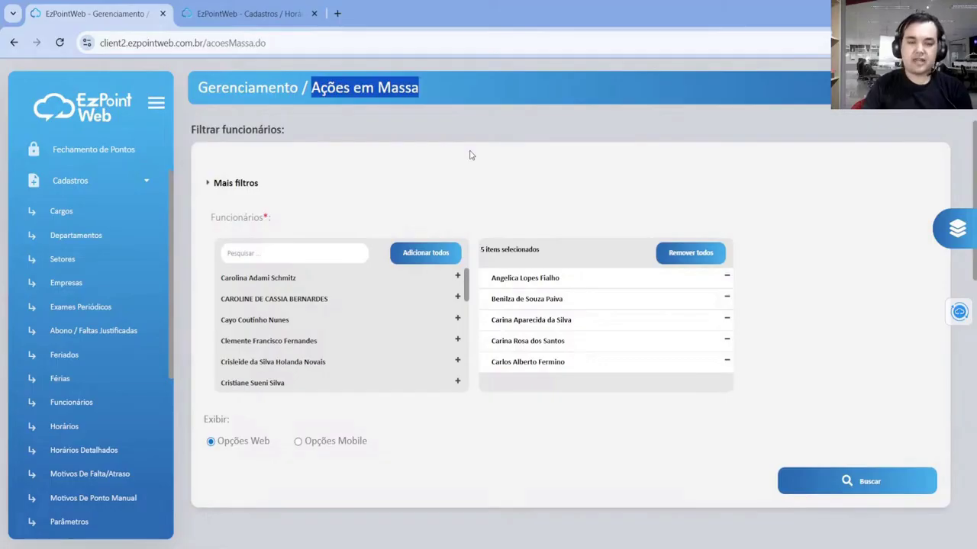
{"action": "left_click", "coordinate": [299, 444]}
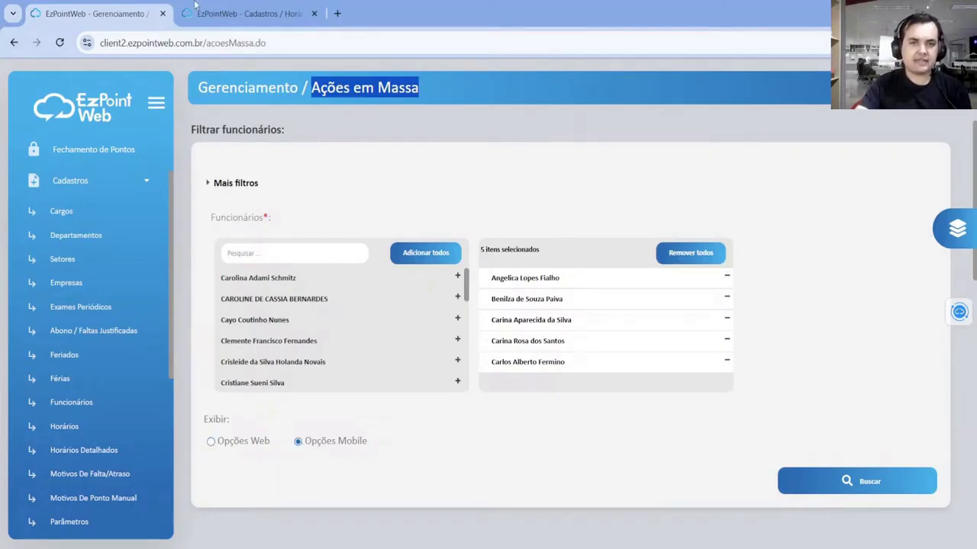
Open the Funcionários register in a new browser tab and open the third listed employee's record for editing.
{"action": "middle_click", "coordinate": [81, 402]}
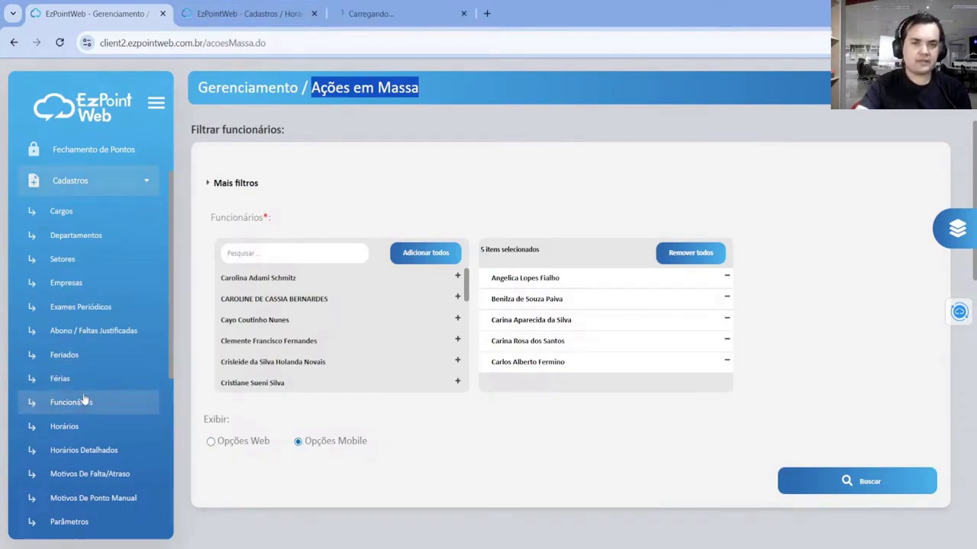
{"action": "left_click", "coordinate": [405, 10]}
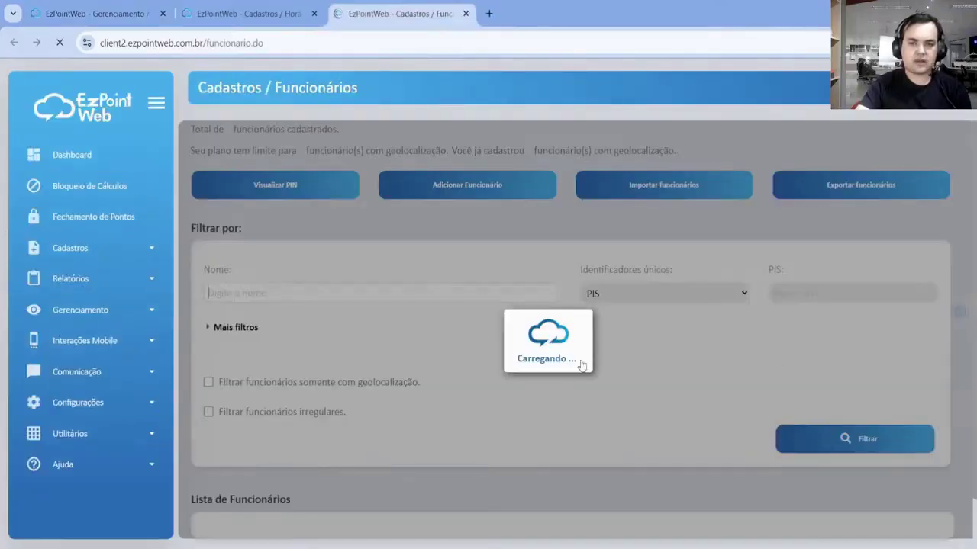
{"action": "scroll", "coordinate": [783, 394], "scroll_direction": "down", "scroll_amount": 2}
{"action": "scroll", "coordinate": [580, 432], "scroll_direction": "down", "scroll_amount": 2}
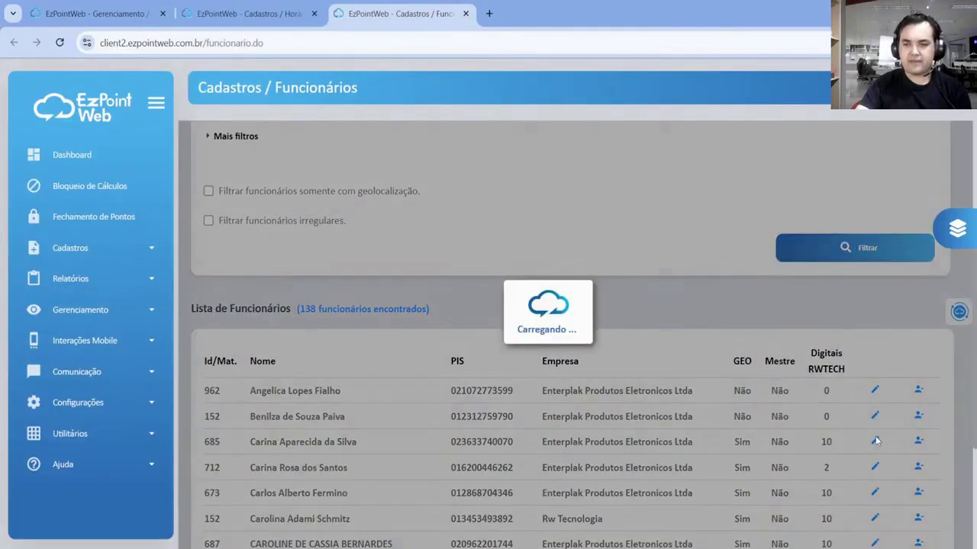
{"action": "left_click", "coordinate": [874, 442]}
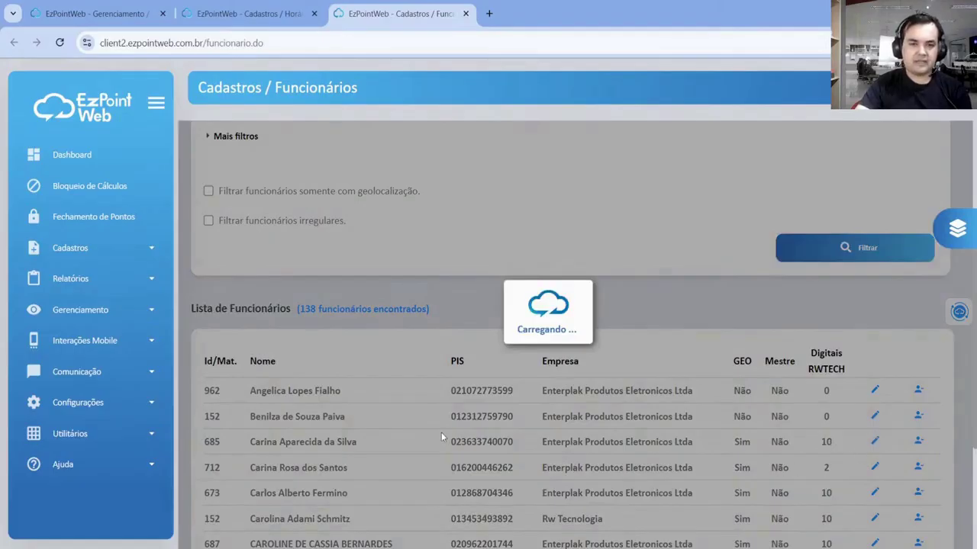
Expand the Opções Mobile section of the employee's record and examine its mobile permissions.
{"action": "scroll", "coordinate": [441, 437], "scroll_direction": "down", "scroll_amount": 4}
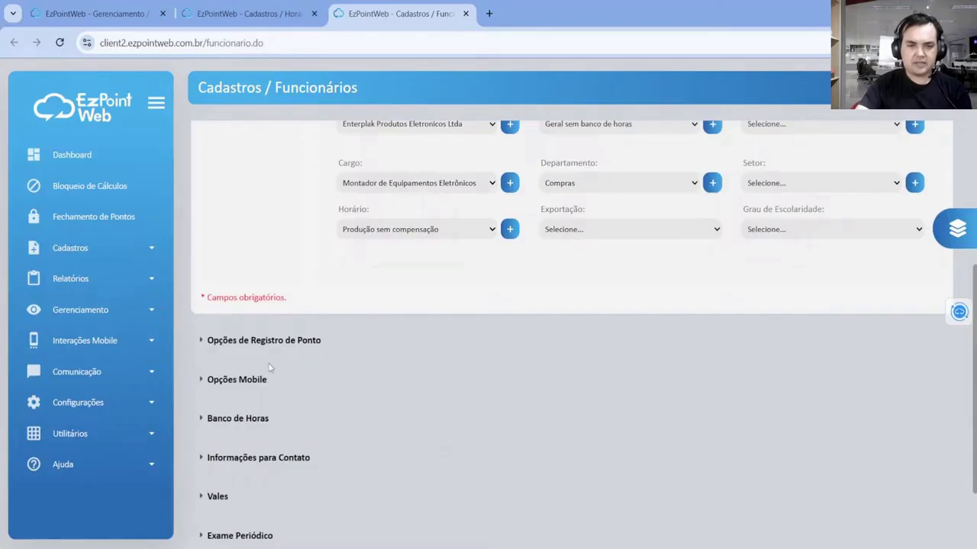
{"action": "left_click", "coordinate": [267, 379]}
{"action": "scroll", "coordinate": [267, 392], "scroll_direction": "down", "scroll_amount": 2}
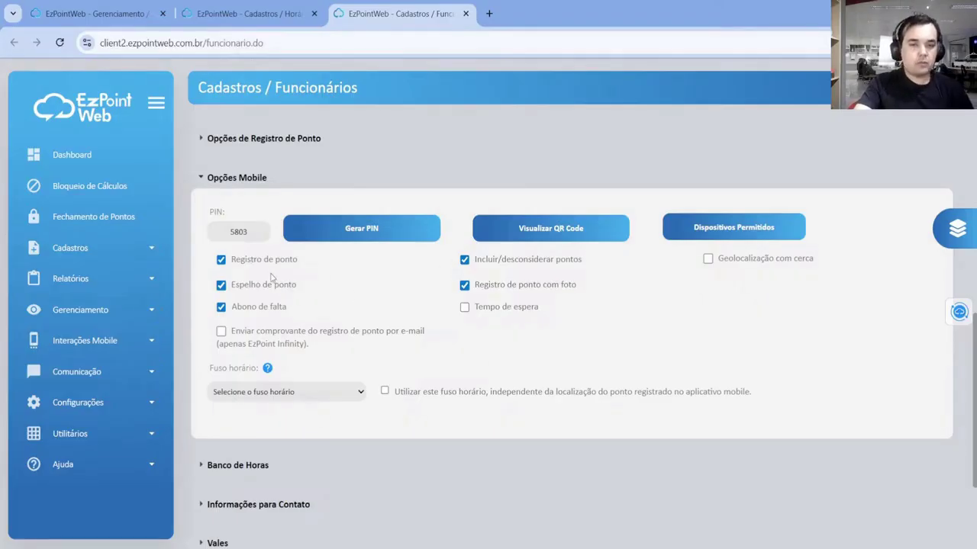
Return to the Ações em Massa tab and load the mobile options list for the selected employees.
{"action": "left_click", "coordinate": [96, 13]}
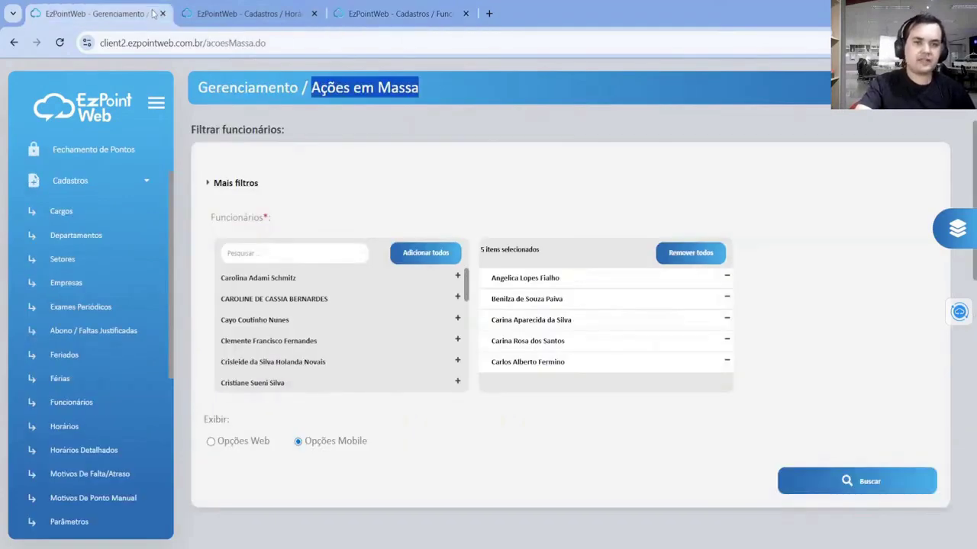
{"action": "left_click", "coordinate": [431, 195]}
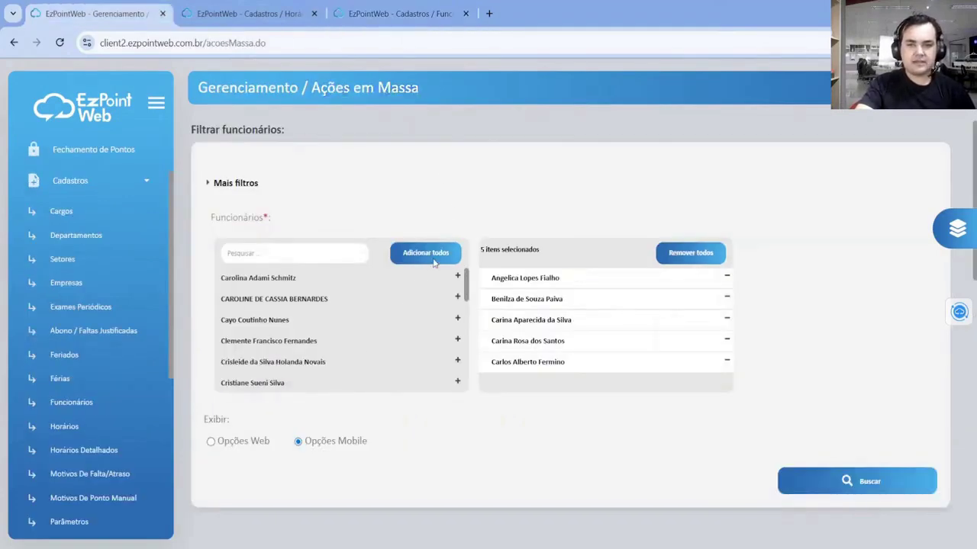
{"action": "double_click", "coordinate": [309, 438]}
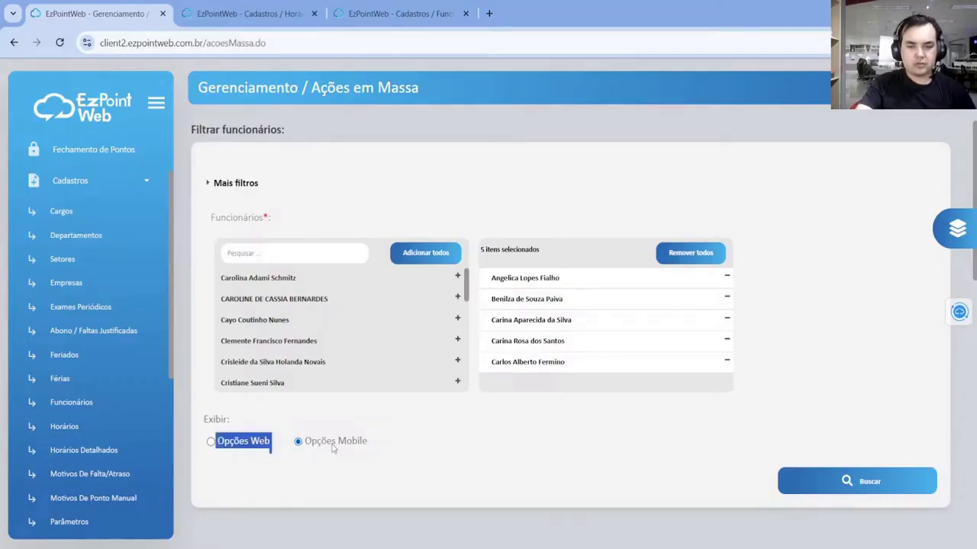
{"action": "double_click", "coordinate": [333, 444]}
{"action": "left_click", "coordinate": [840, 480]}
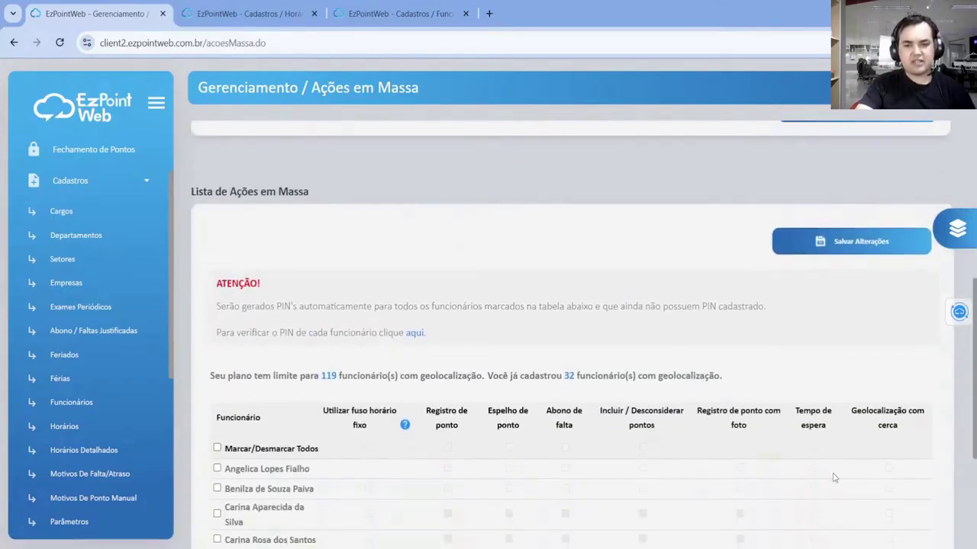
Mark all listed employees, enable Registro de ponto for everyone, and disable Registro de ponto com foto for everyone.
{"action": "scroll", "coordinate": [561, 352], "scroll_direction": "down", "scroll_amount": 2}
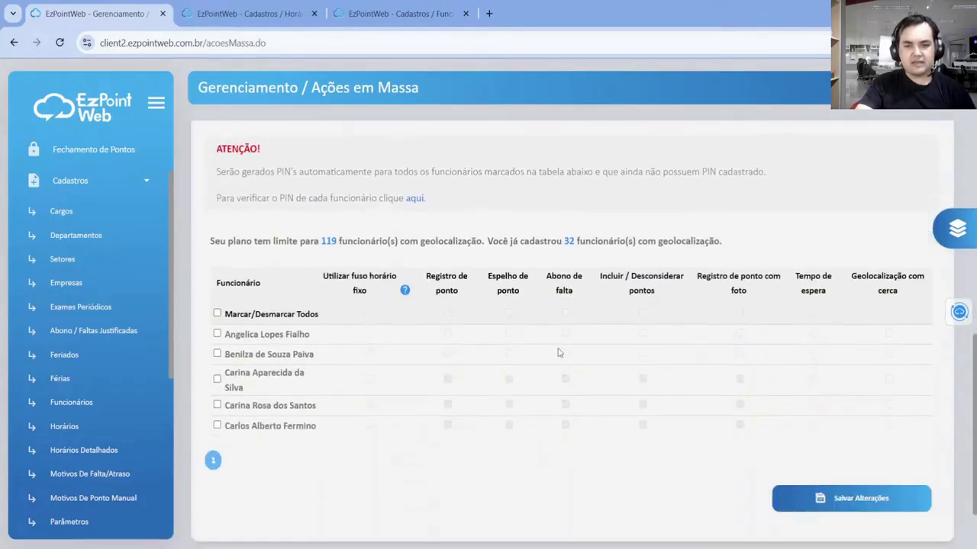
{"action": "left_click", "coordinate": [217, 313]}
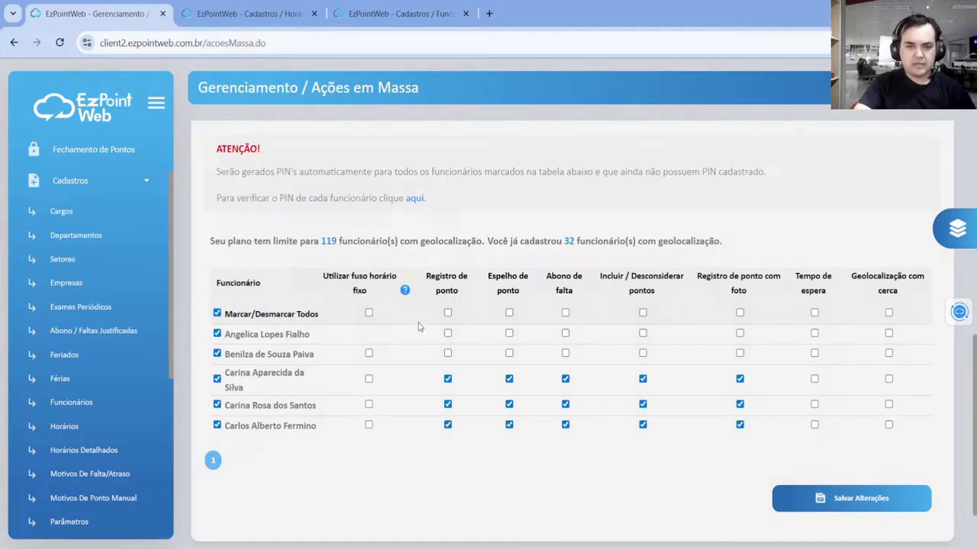
{"action": "left_click", "coordinate": [448, 312]}
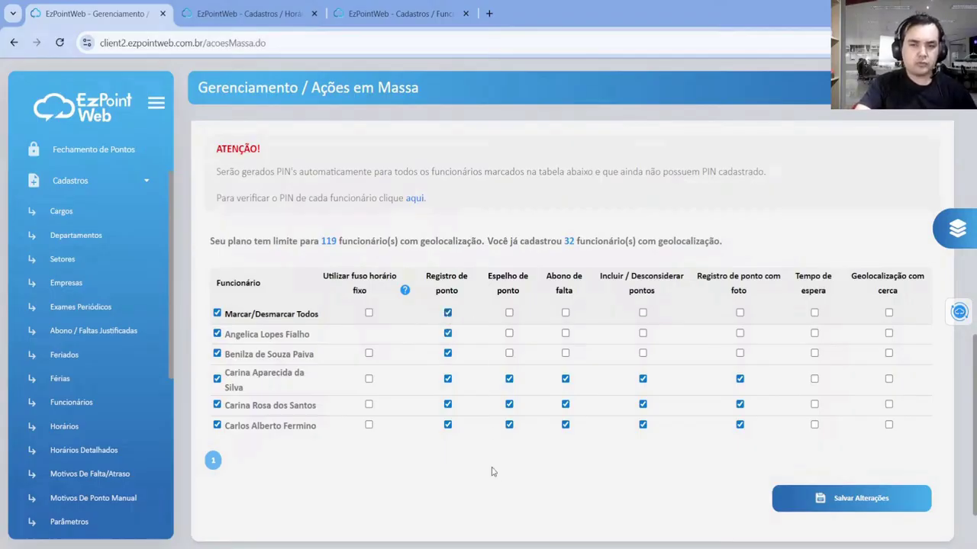
{"action": "left_click", "coordinate": [740, 314]}
{"action": "left_click", "coordinate": [740, 314]}
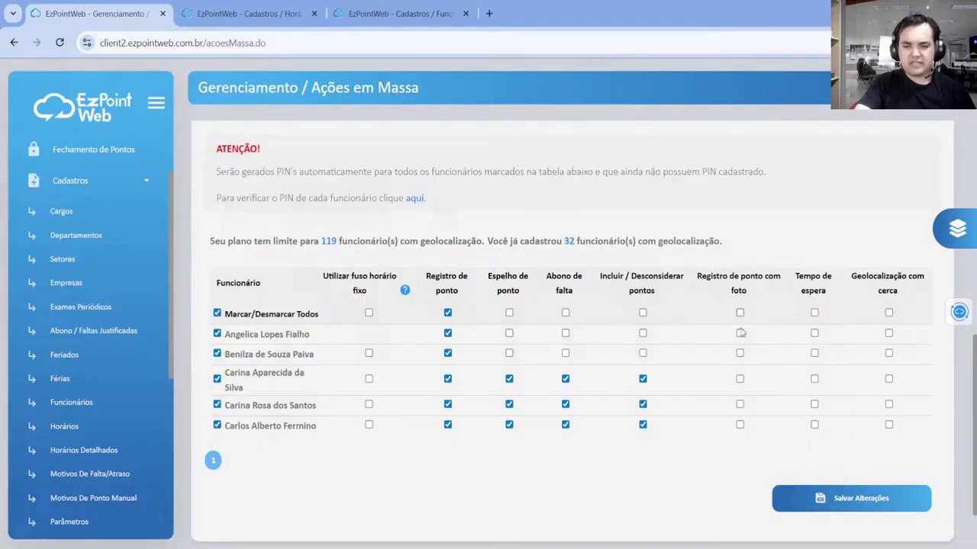
Enable Incluir/Desconsiderar pontos for the second employee and disable it for the third; allow Abono de falta only for the first employee.
{"action": "left_click", "coordinate": [643, 354]}
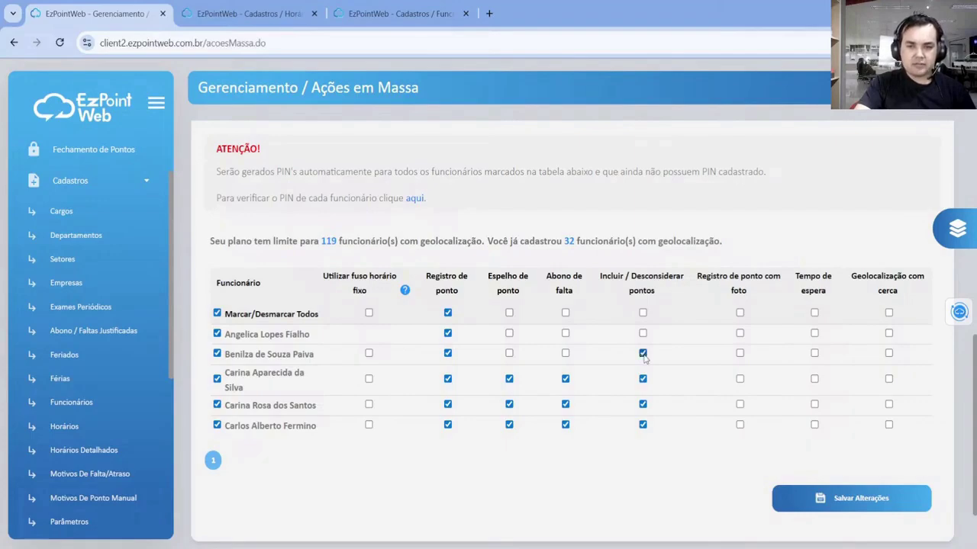
{"action": "left_click", "coordinate": [643, 382]}
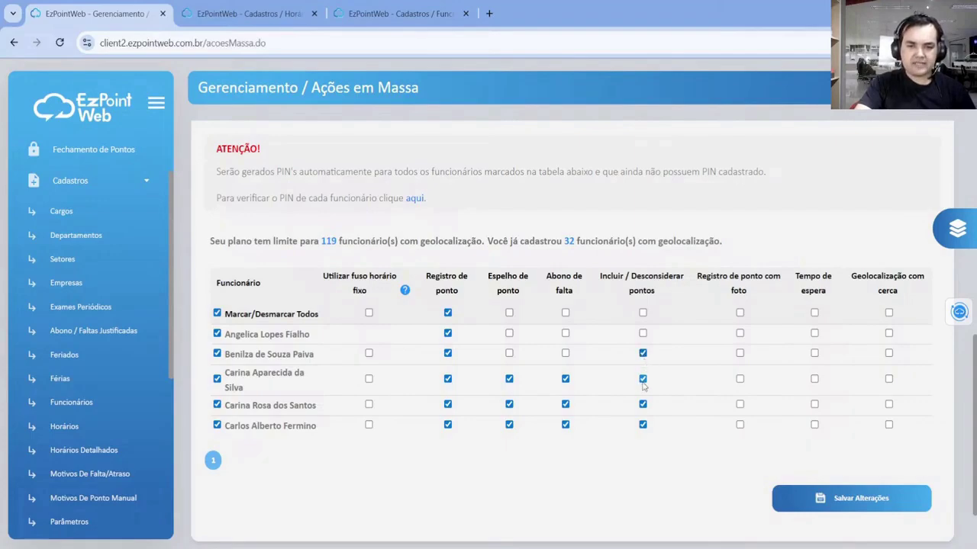
{"action": "left_click", "coordinate": [566, 380]}
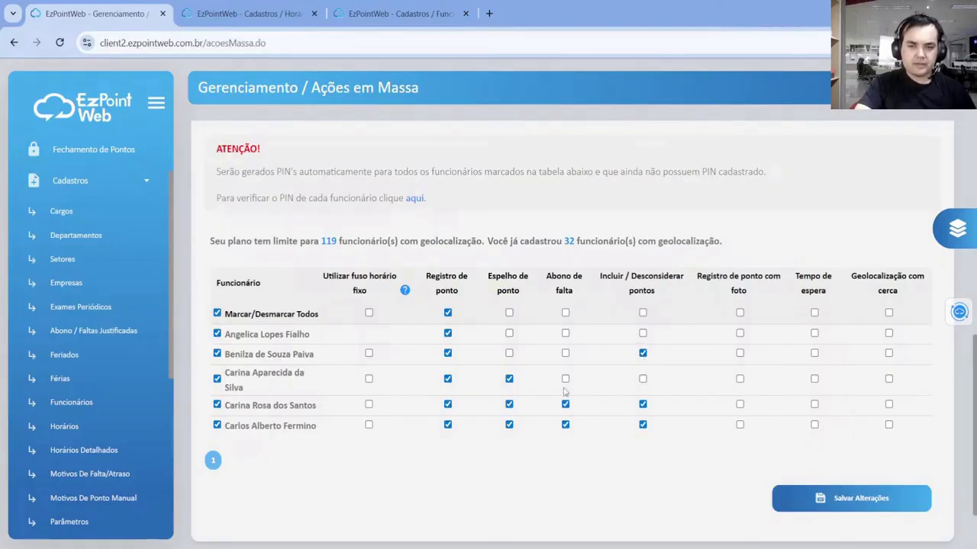
{"action": "left_click", "coordinate": [565, 404]}
{"action": "left_click", "coordinate": [566, 425]}
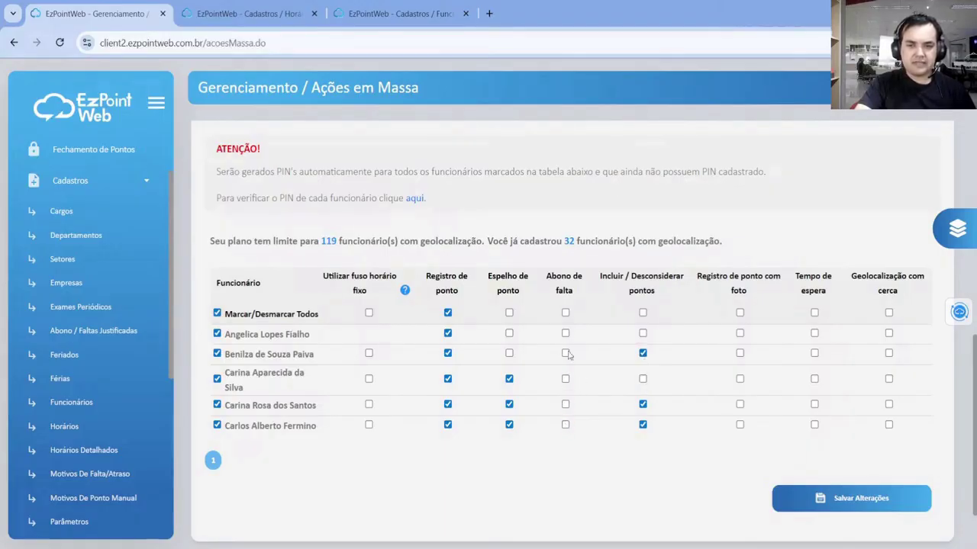
{"action": "left_click_drag", "start_coordinate": [550, 276], "coordinate": [574, 294]}
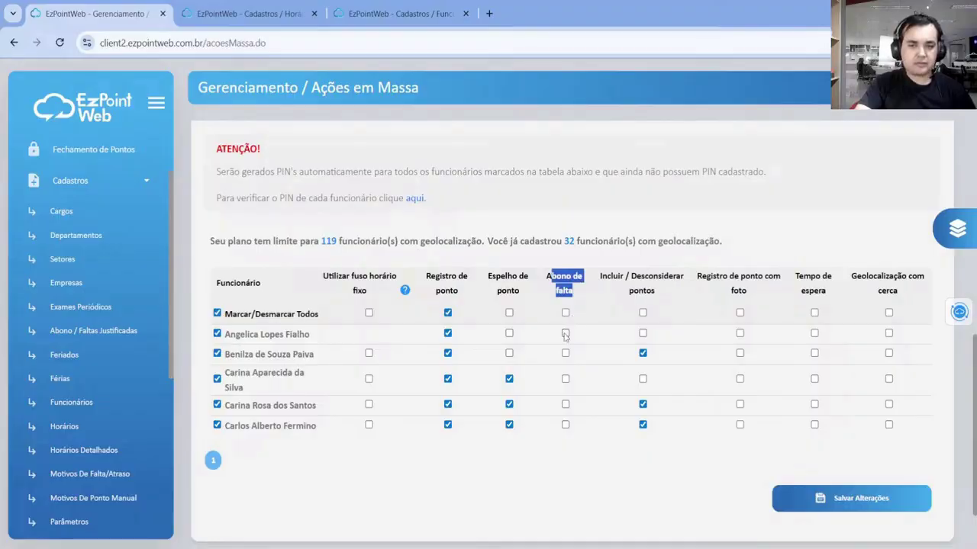
{"action": "left_click", "coordinate": [565, 333]}
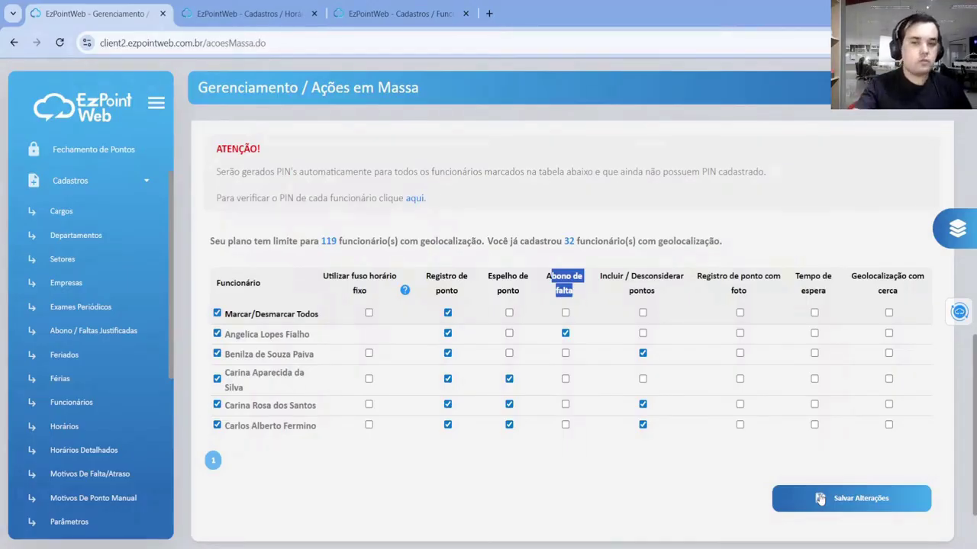
{"action": "scroll", "coordinate": [744, 393], "scroll_direction": "up", "scroll_amount": 5}
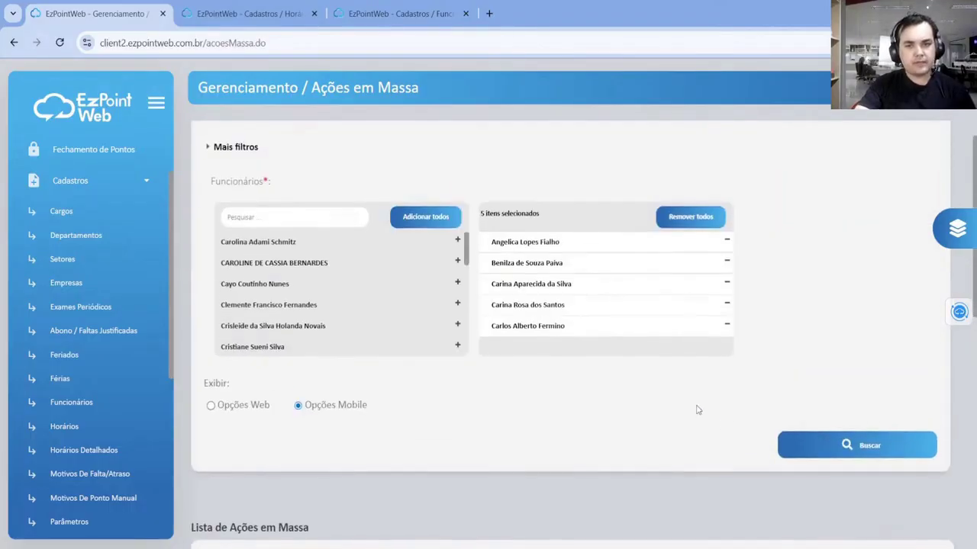
{"action": "scroll", "coordinate": [696, 410], "scroll_direction": "up", "scroll_amount": 1}
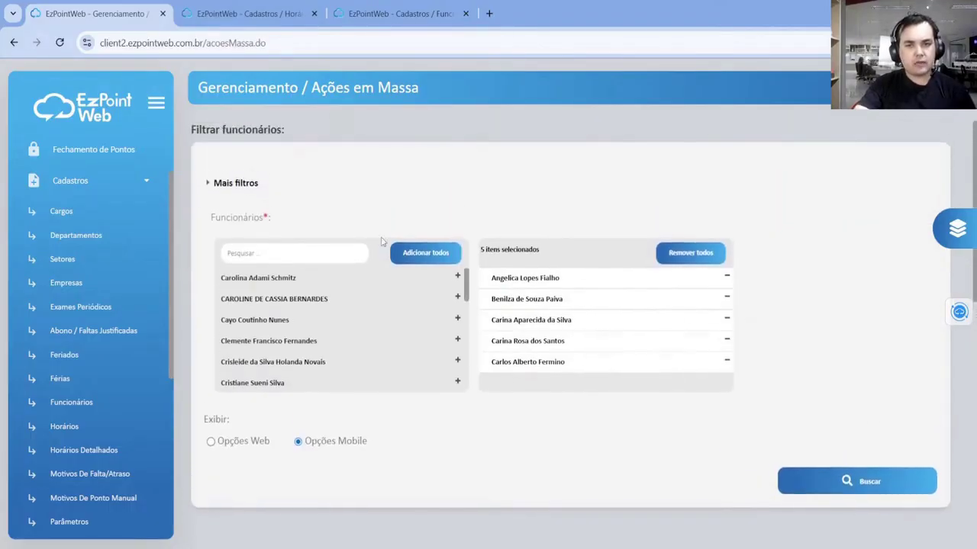
Open the Banco de Horas / Horas Extras page of the Gerenciamento section.
{"action": "left_click", "coordinate": [113, 185]}
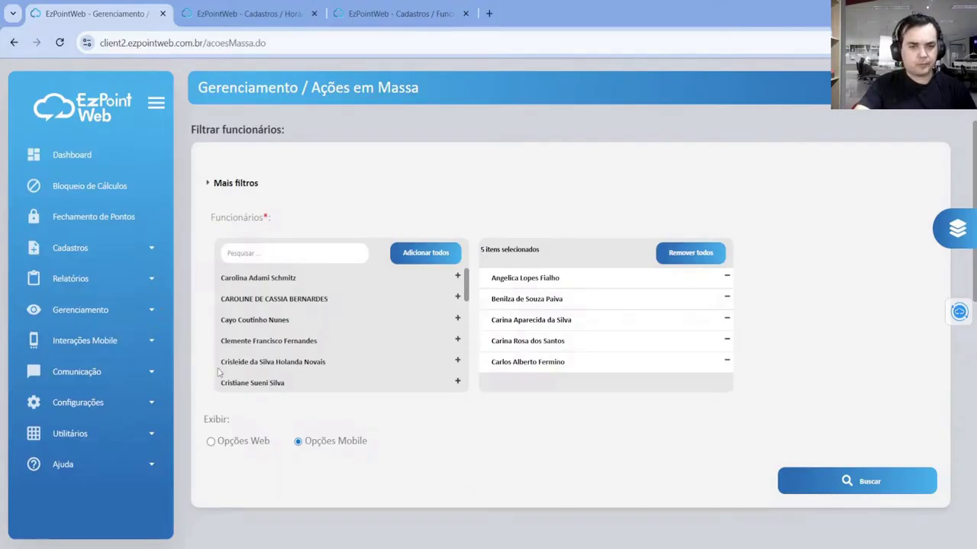
{"action": "left_click", "coordinate": [66, 311]}
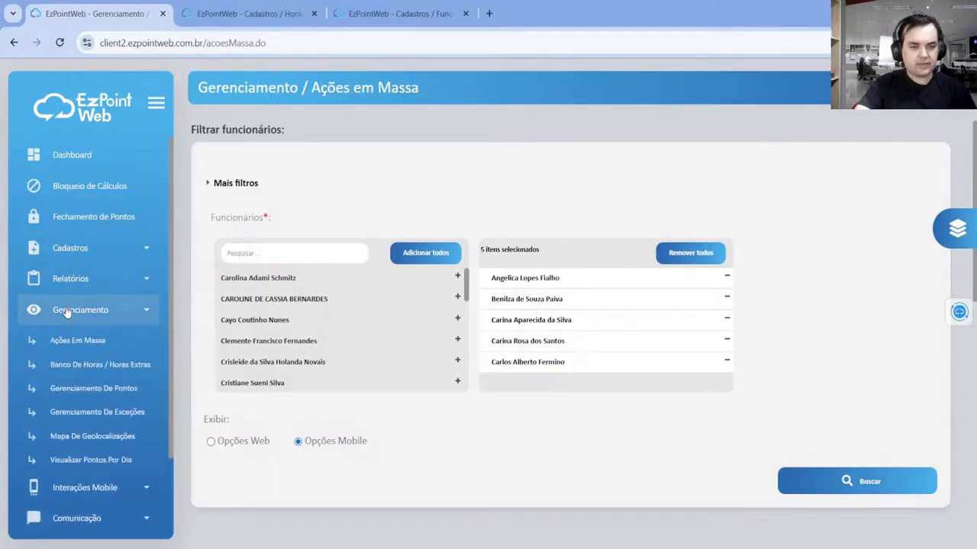
{"action": "left_click", "coordinate": [71, 366]}
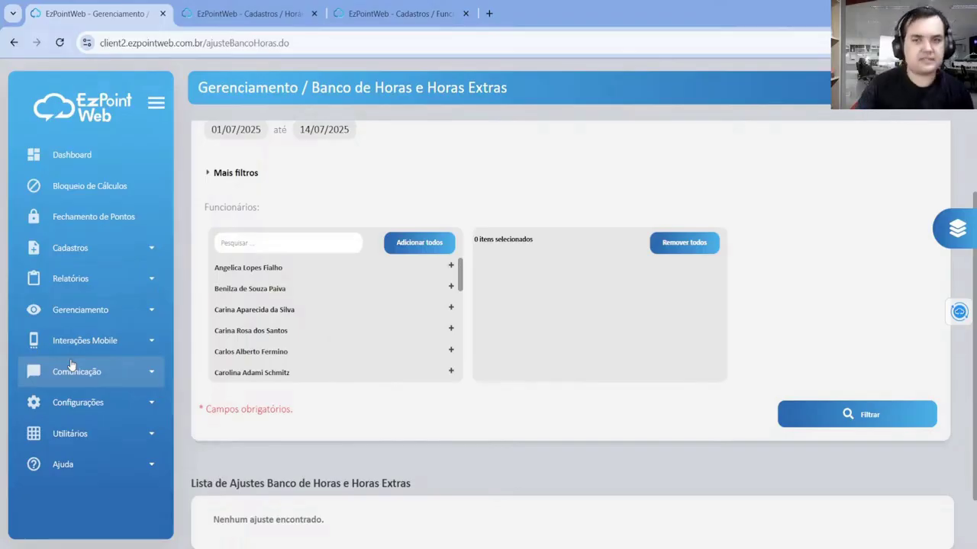
Examine the period filter, the employee selection and the list of existing adjustments on the Banco de Horas e Horas Extras page.
{"action": "left_click", "coordinate": [84, 311]}
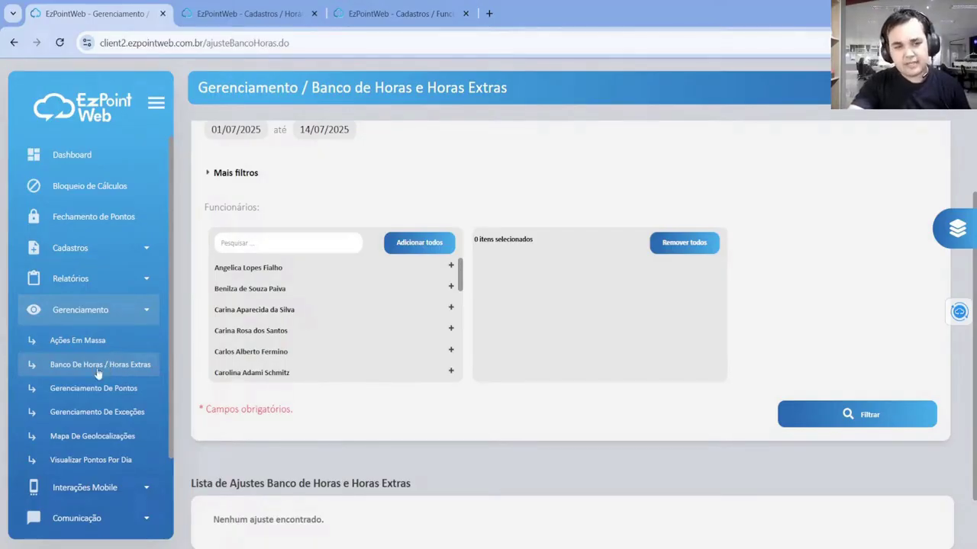
{"action": "scroll", "coordinate": [390, 364], "scroll_direction": "up", "scroll_amount": 2}
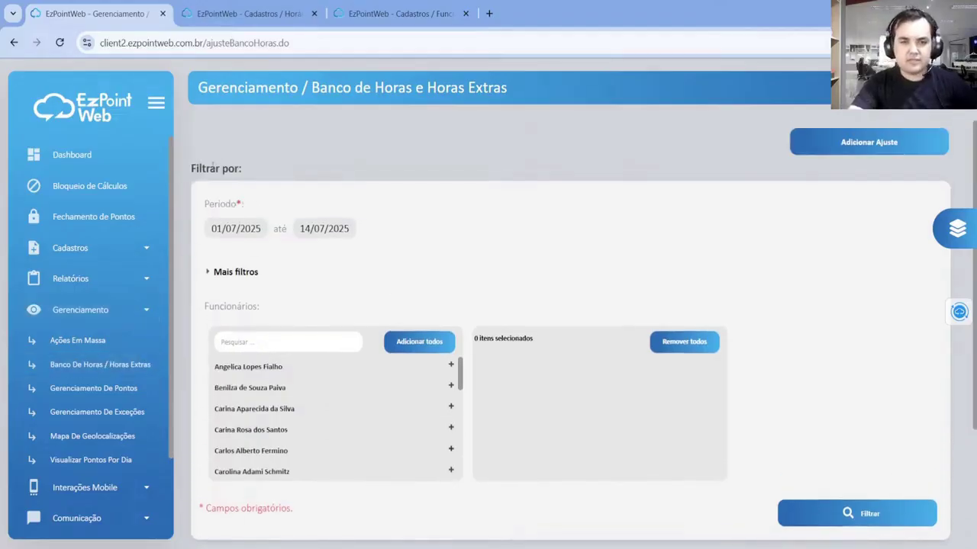
{"action": "left_click_drag", "start_coordinate": [197, 168], "coordinate": [191, 168]}
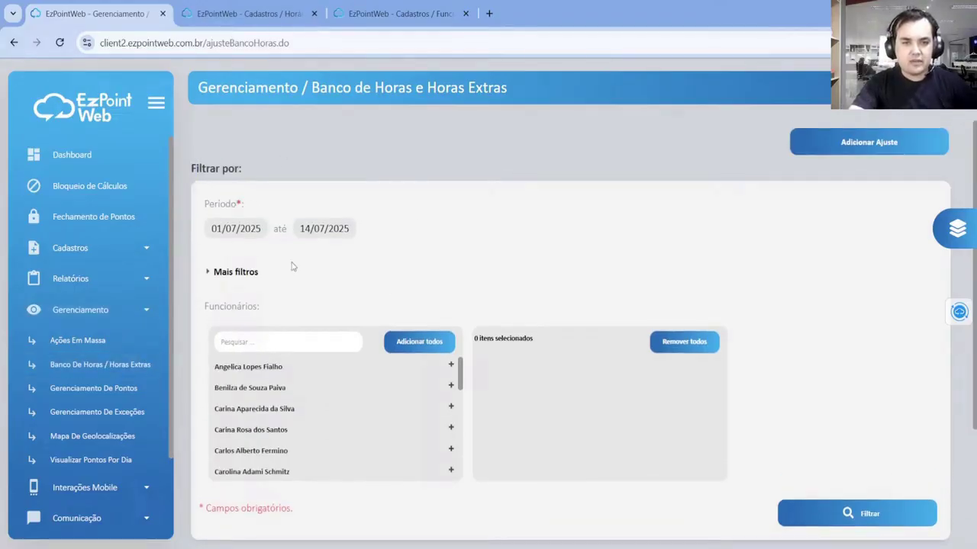
{"action": "left_click", "coordinate": [255, 227]}
{"action": "left_click", "coordinate": [324, 228]}
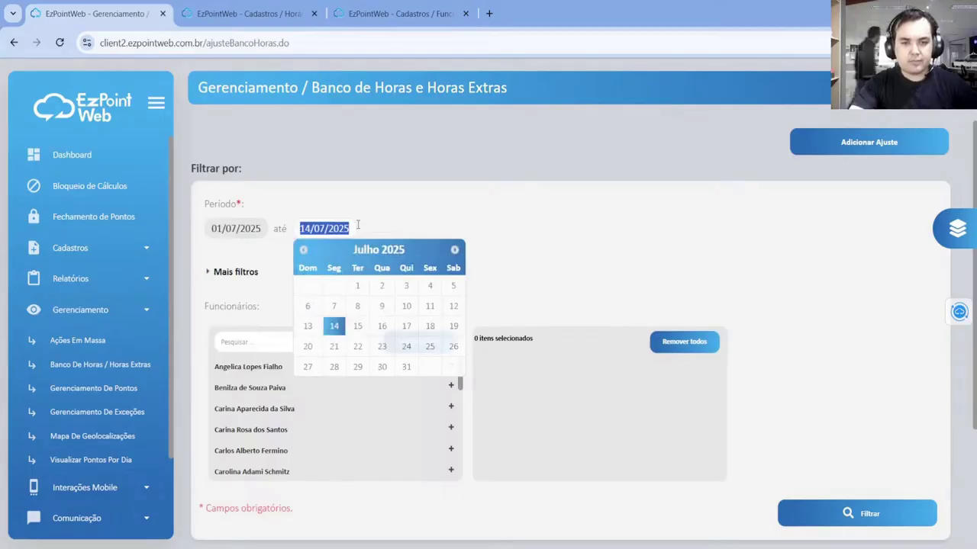
{"action": "left_click", "coordinate": [576, 262]}
{"action": "scroll", "coordinate": [352, 398], "scroll_direction": "down", "scroll_amount": 3}
{"action": "scroll", "coordinate": [451, 470], "scroll_direction": "down", "scroll_amount": 2}
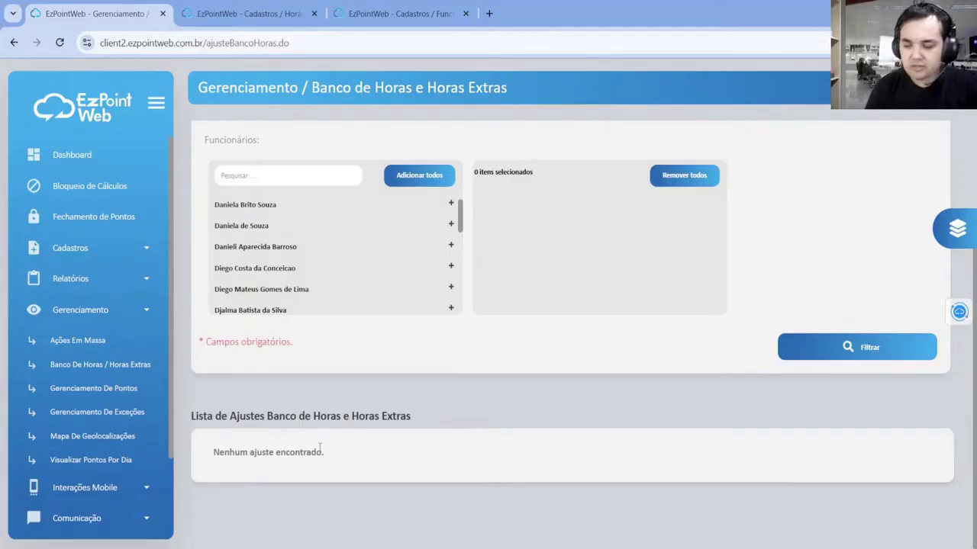
{"action": "scroll", "coordinate": [769, 239], "scroll_direction": "up", "scroll_amount": 2}
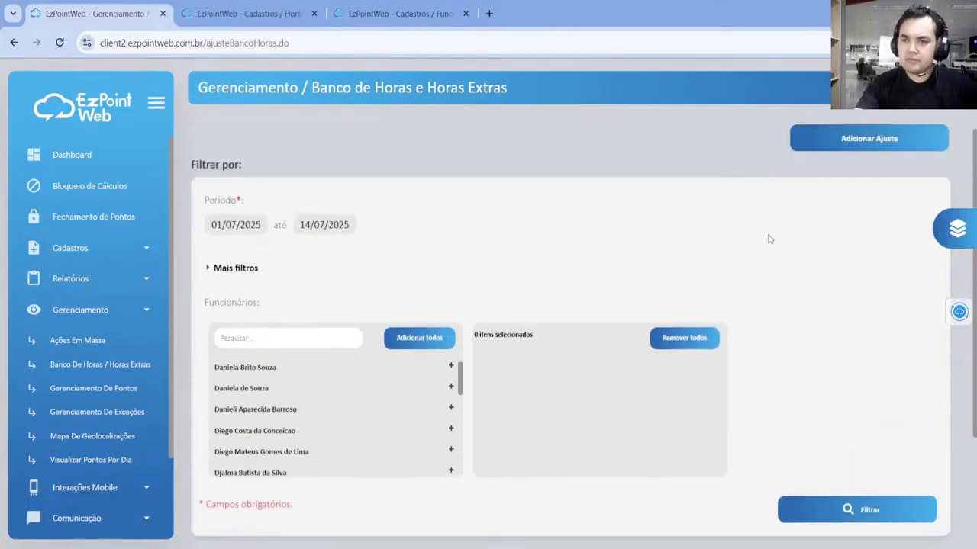
Start adding a new hour bank adjustment and expand its additional employee filters.
{"action": "left_click", "coordinate": [864, 149]}
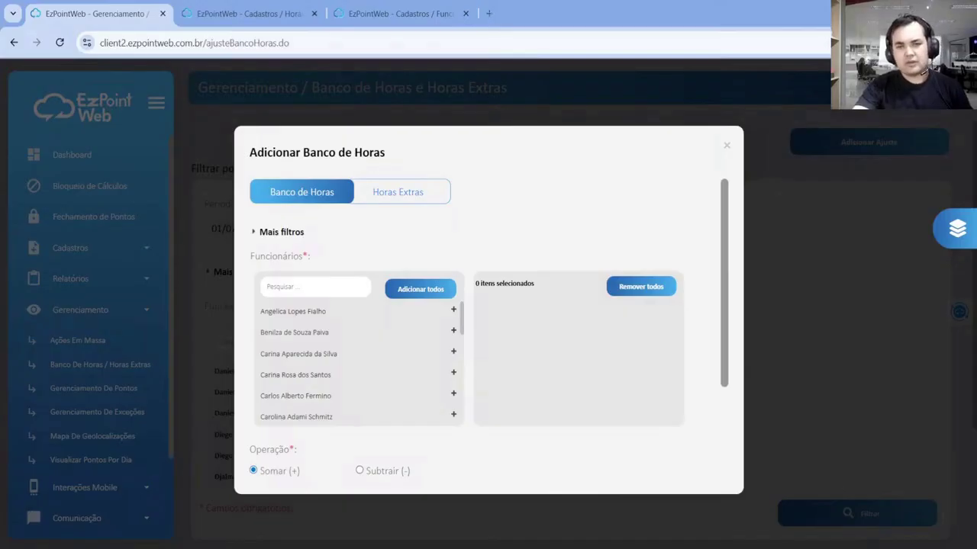
{"action": "left_click", "coordinate": [290, 234]}
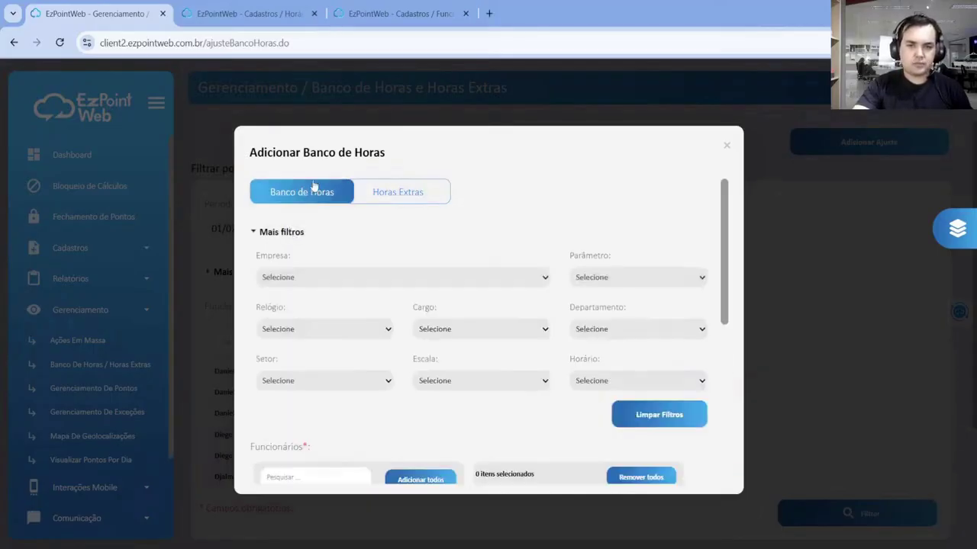
Try the Empresa filter with Enterplak Produtos Eletronicos Ltda and Rw Tecnologia, reset it to Selecione and collapse the additional filters.
{"action": "scroll", "coordinate": [332, 280], "scroll_direction": "down", "scroll_amount": 1}
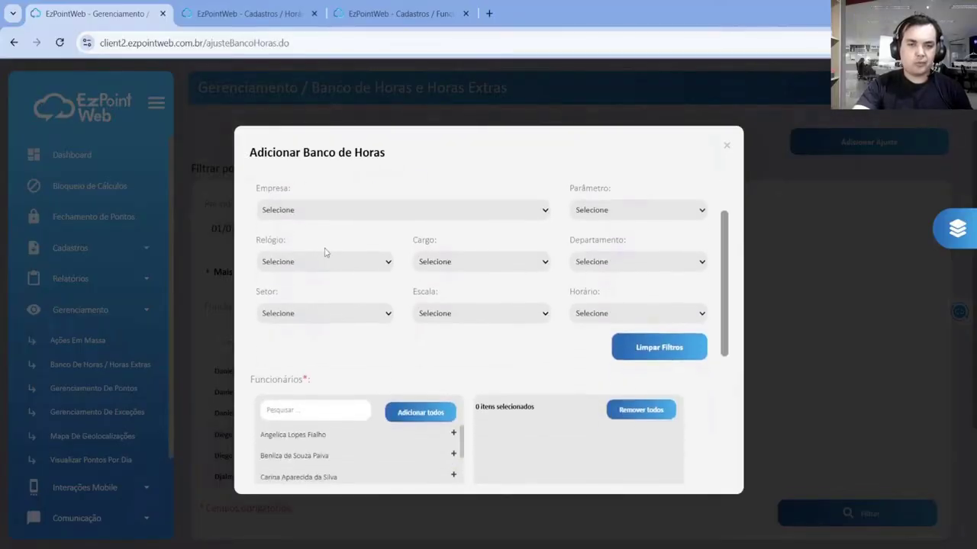
{"action": "left_click", "coordinate": [458, 217]}
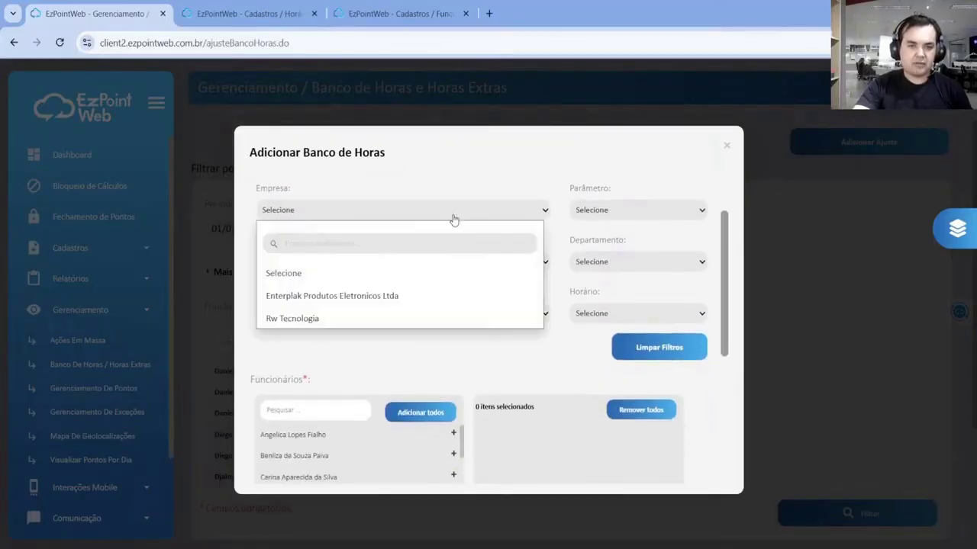
{"action": "left_click", "coordinate": [312, 300]}
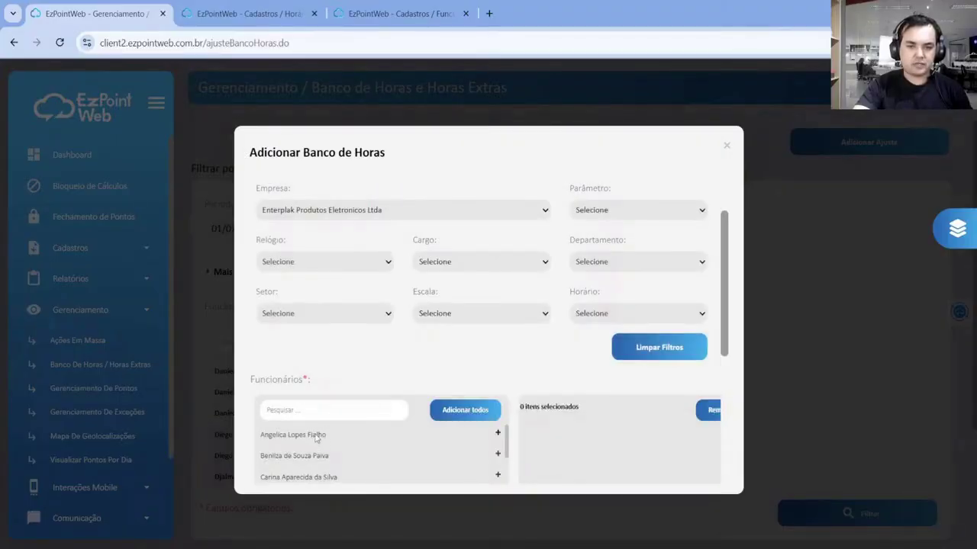
{"action": "left_click", "coordinate": [323, 210]}
{"action": "left_click", "coordinate": [301, 319]}
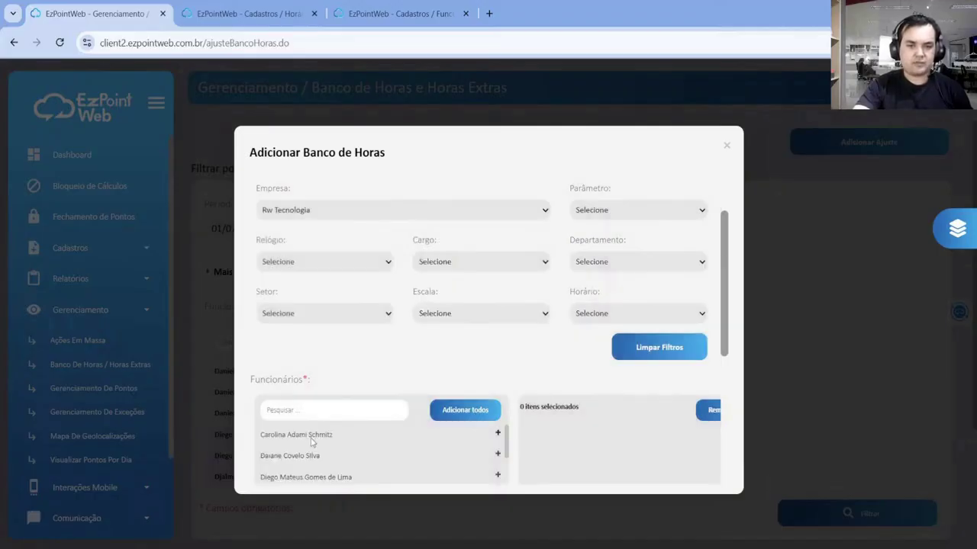
{"action": "left_click", "coordinate": [309, 211]}
{"action": "left_click", "coordinate": [310, 275]}
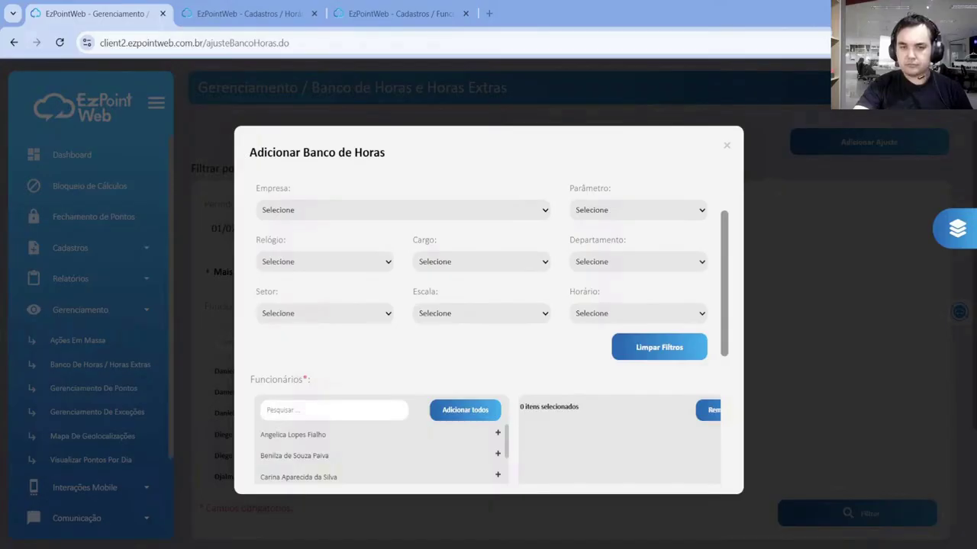
{"action": "scroll", "coordinate": [485, 245], "scroll_direction": "up", "scroll_amount": 1}
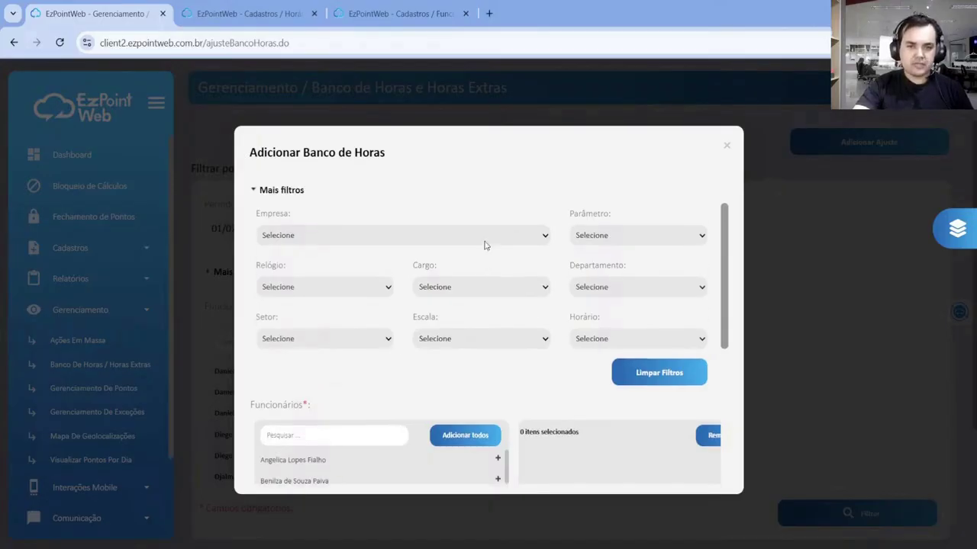
{"action": "scroll", "coordinate": [484, 245], "scroll_direction": "up", "scroll_amount": 1}
{"action": "left_click", "coordinate": [288, 233]}
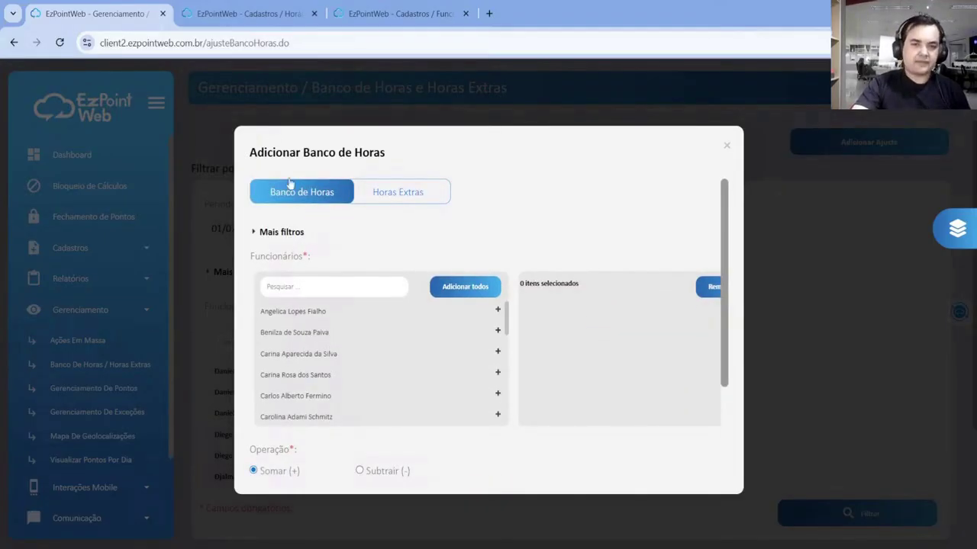
Select the first listed employee for the Banco de Horas adjustment and enter a value of 020:00, keeping the date 14/07/2025.
{"action": "left_click_drag", "start_coordinate": [251, 157], "coordinate": [390, 158]}
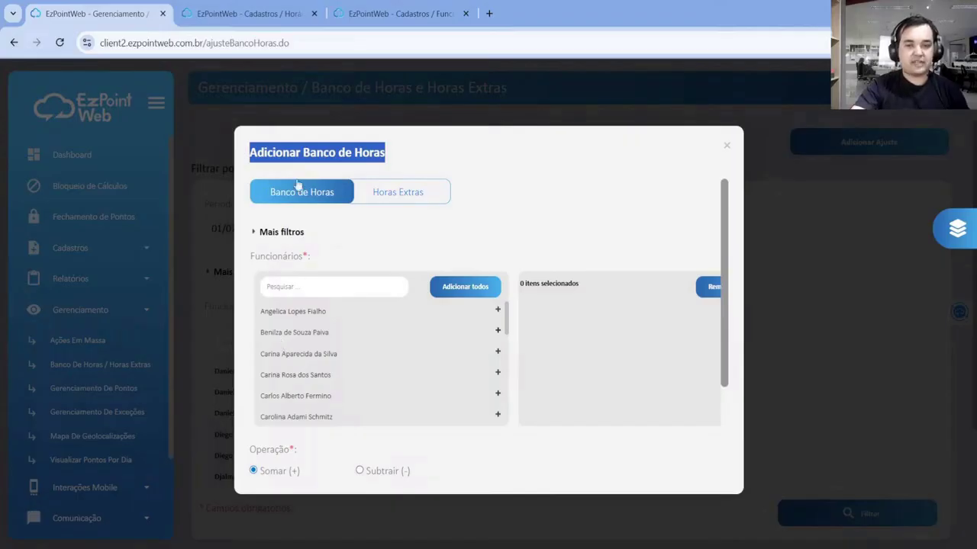
{"action": "left_click", "coordinate": [322, 170]}
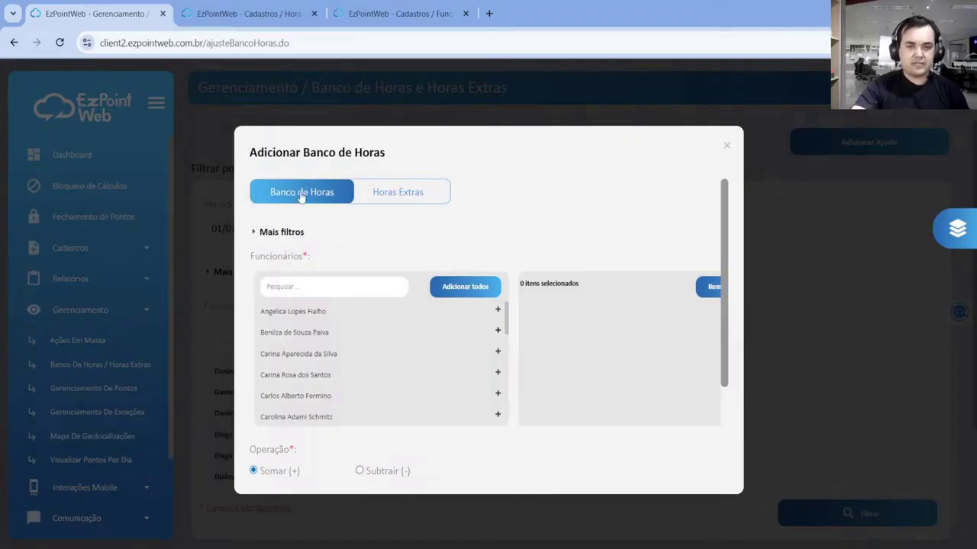
{"action": "left_click", "coordinate": [306, 315]}
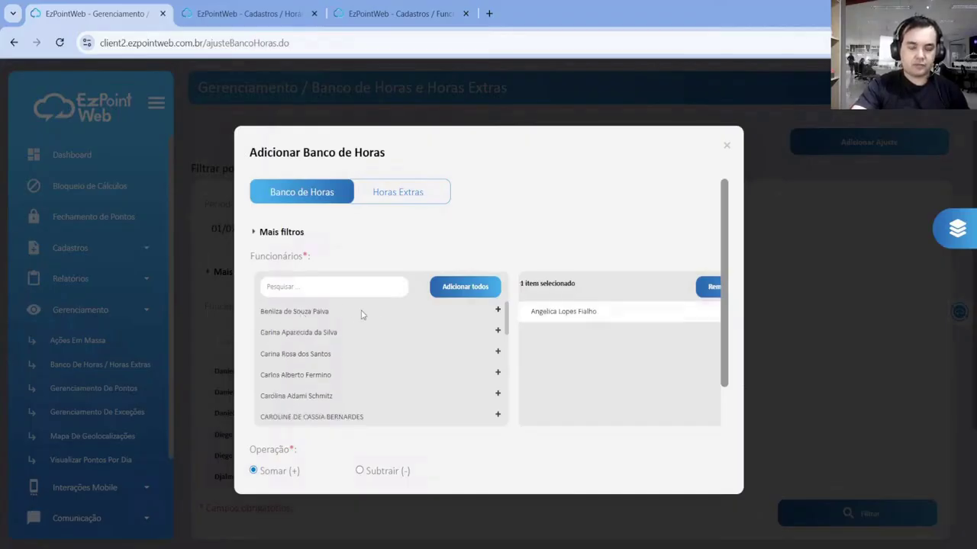
{"action": "scroll", "coordinate": [454, 218], "scroll_direction": "down", "scroll_amount": 3}
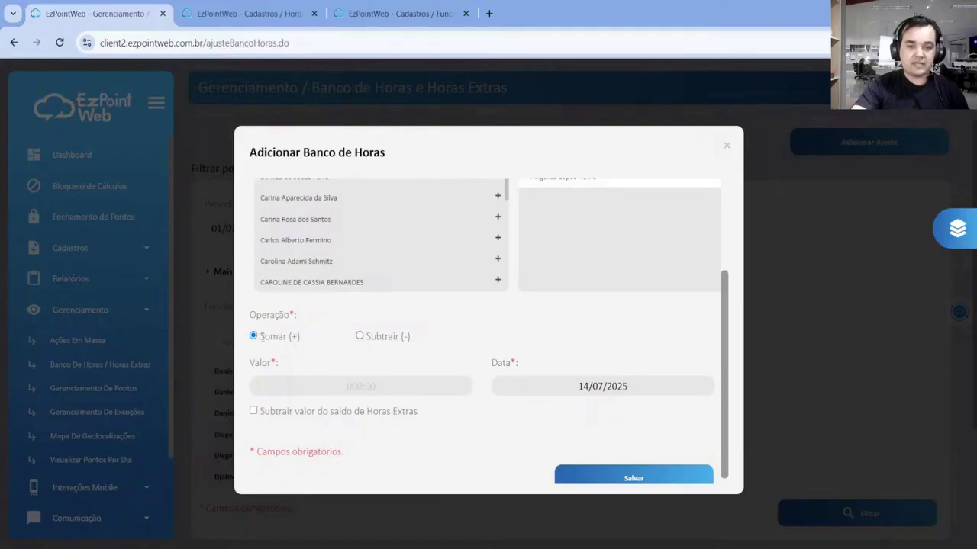
{"action": "left_click", "coordinate": [351, 388]}
{"action": "type", "text": "02000"}
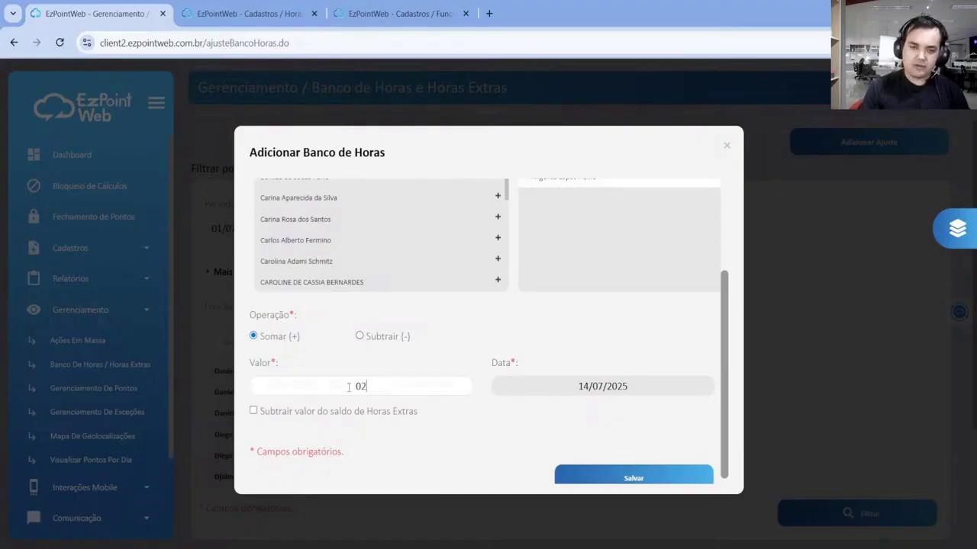
{"action": "key", "text": "Tab"}
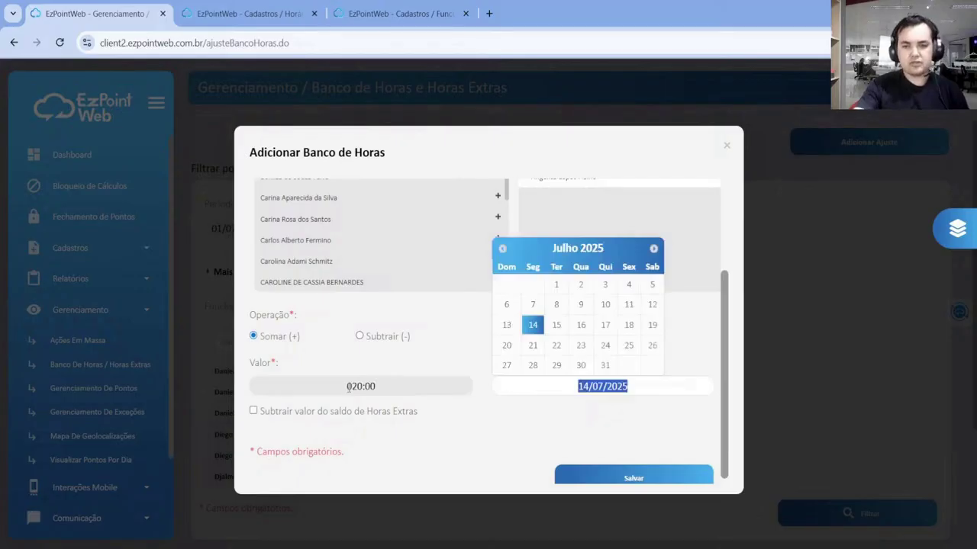
{"action": "left_click", "coordinate": [490, 448]}
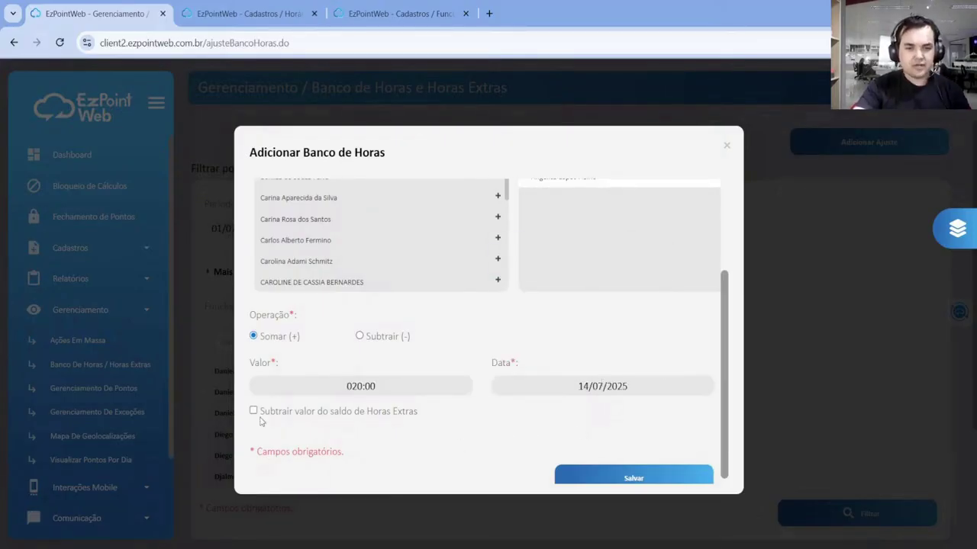
Review the option to subtract the value from the Horas Extras balance and the rest of the adjustment form.
{"action": "left_click_drag", "start_coordinate": [264, 415], "coordinate": [423, 419]}
{"action": "left_click", "coordinate": [458, 464]}
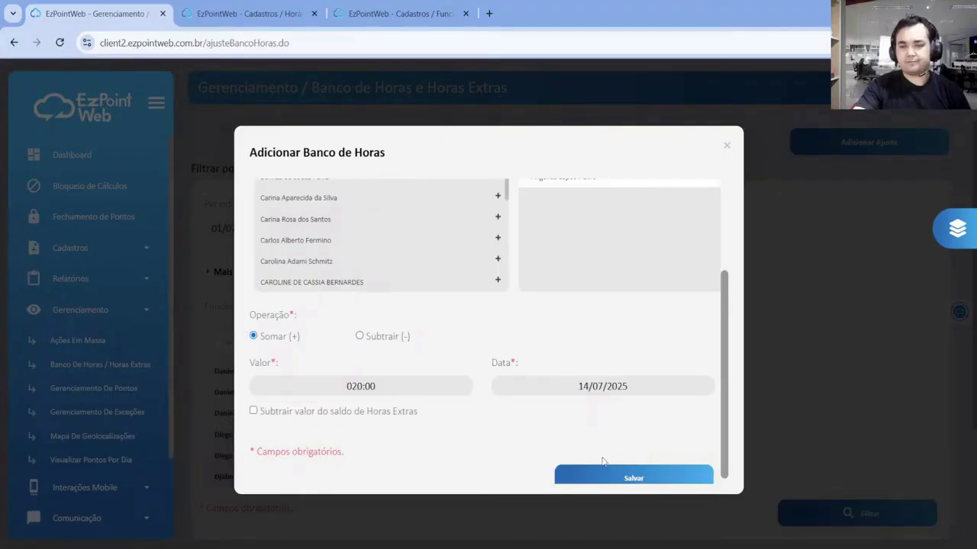
{"action": "scroll", "coordinate": [611, 452], "scroll_direction": "down", "scroll_amount": 1}
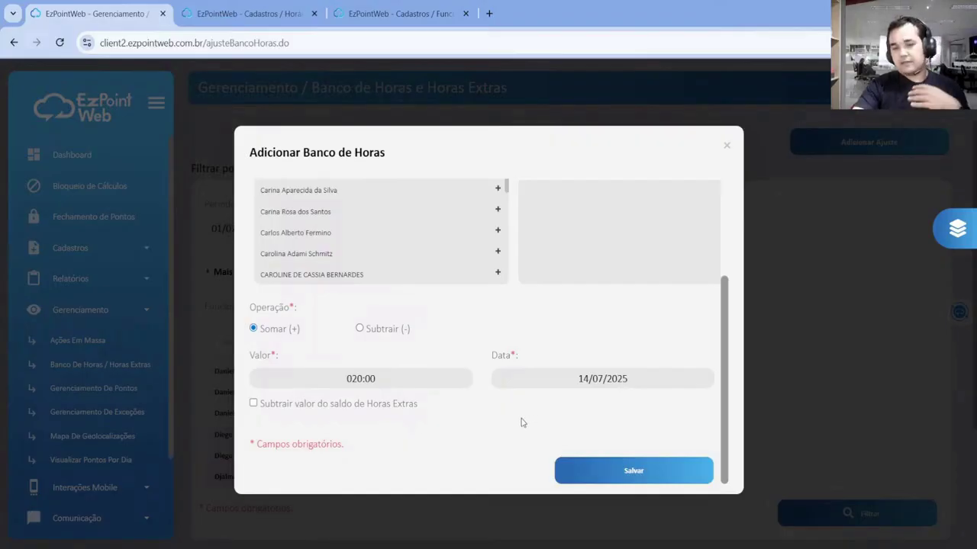
{"action": "scroll", "coordinate": [523, 422], "scroll_direction": "up", "scroll_amount": 3}
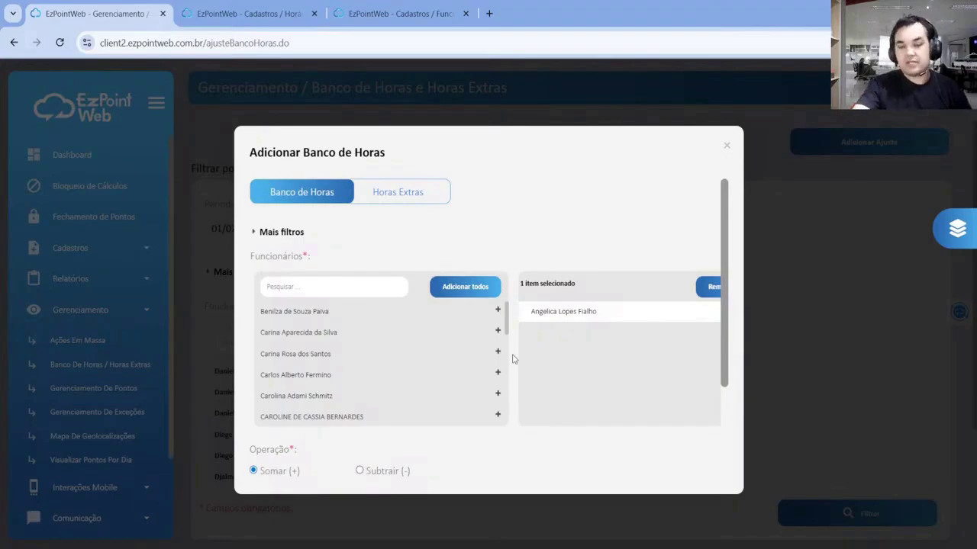
Change the Banco de Horas adjustment's operation to Subtrair (-).
{"action": "scroll", "coordinate": [529, 249], "scroll_direction": "down", "scroll_amount": 1}
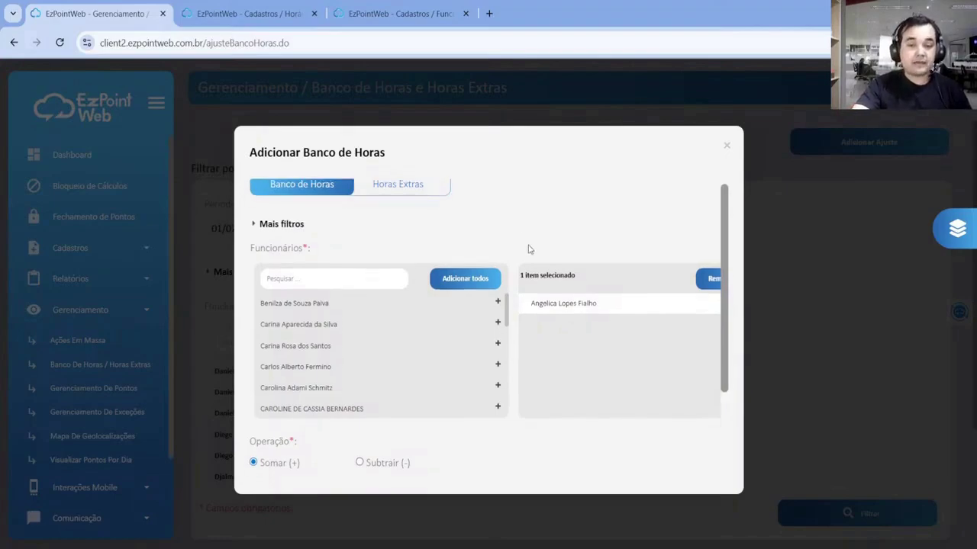
{"action": "scroll", "coordinate": [529, 250], "scroll_direction": "down", "scroll_amount": 3}
{"action": "left_click", "coordinate": [359, 336]}
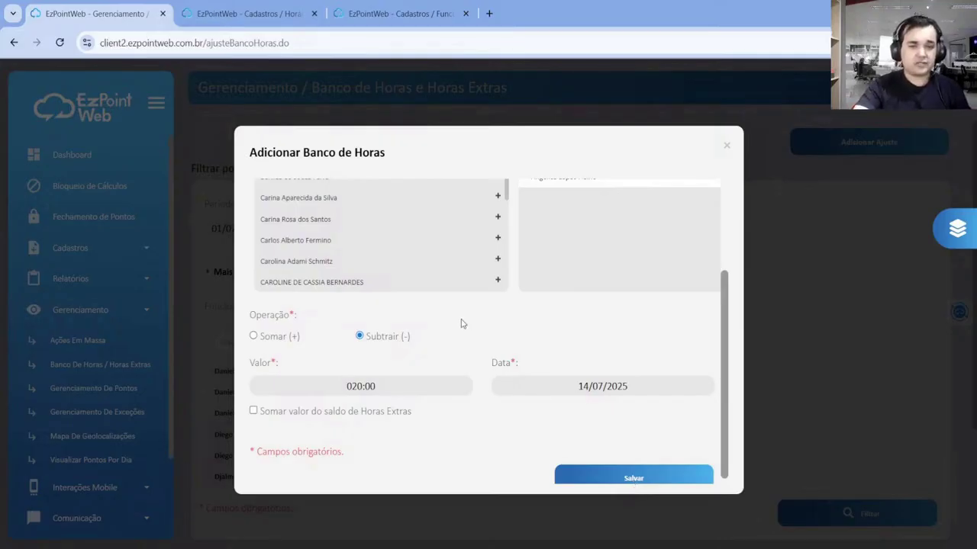
{"action": "scroll", "coordinate": [443, 338], "scroll_direction": "up", "scroll_amount": 3}
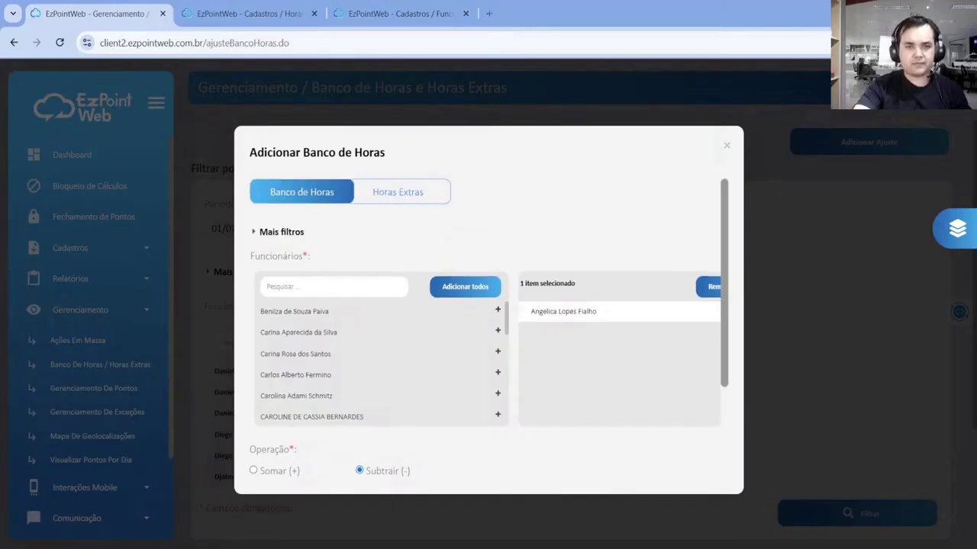
Switch the adjustment type to Horas Extras and set its operation to Somar (+).
{"action": "left_click", "coordinate": [376, 196]}
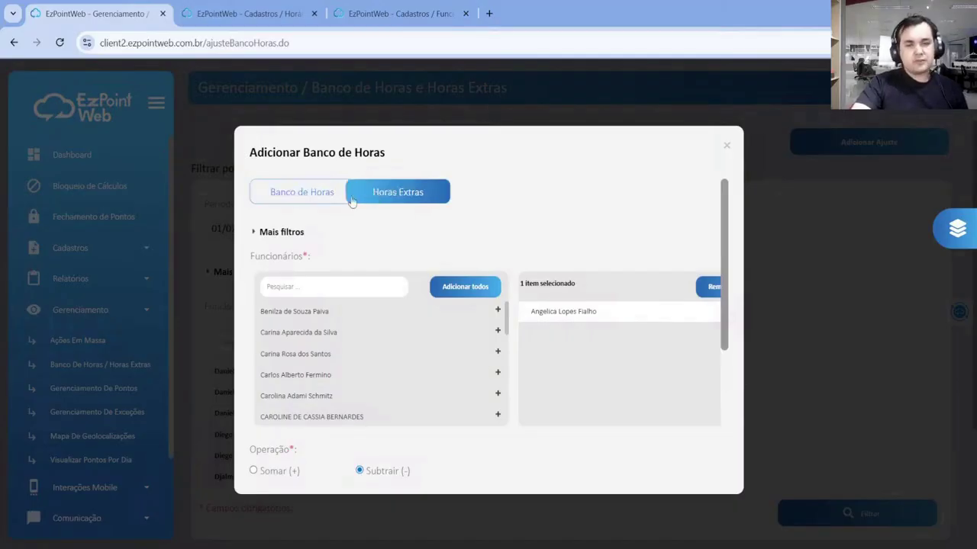
{"action": "scroll", "coordinate": [391, 248], "scroll_direction": "down", "scroll_amount": 2}
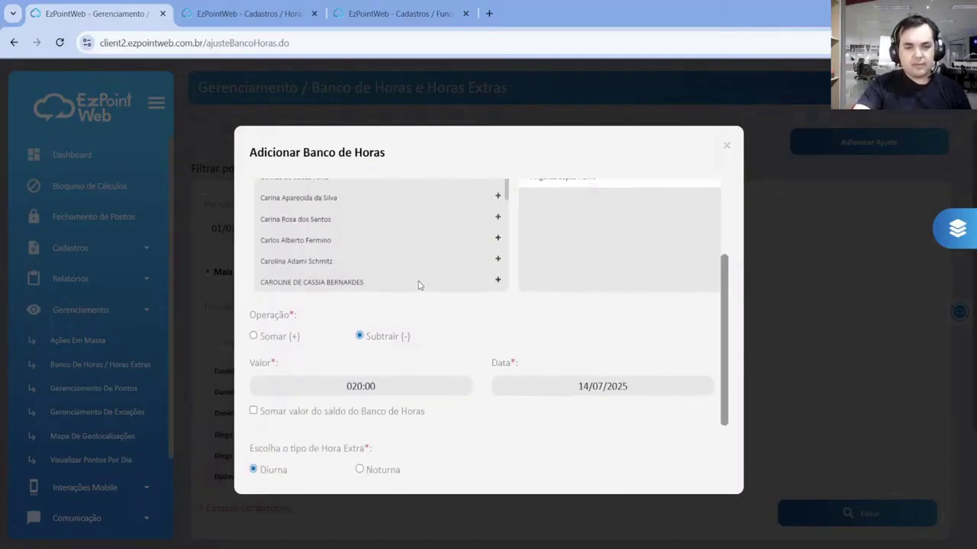
{"action": "scroll", "coordinate": [422, 294], "scroll_direction": "up", "scroll_amount": 2}
{"action": "scroll", "coordinate": [421, 305], "scroll_direction": "down", "scroll_amount": 3}
{"action": "scroll", "coordinate": [458, 232], "scroll_direction": "down", "scroll_amount": 3}
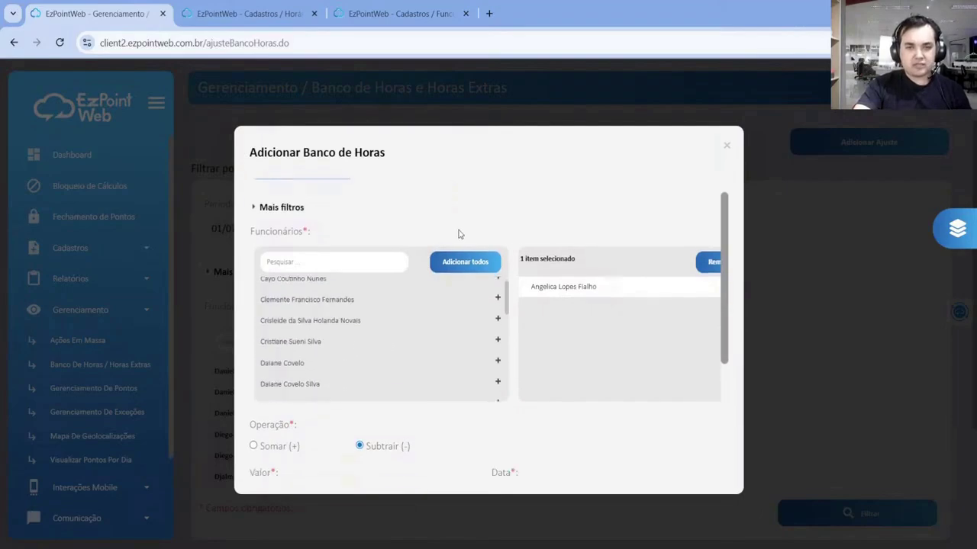
{"action": "left_click", "coordinate": [253, 337]}
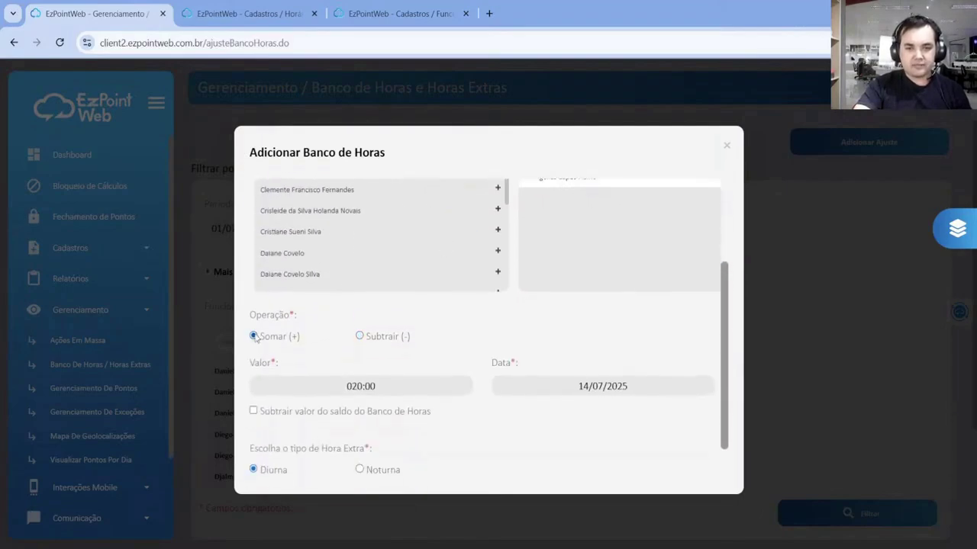
Compare the Subtrair (-) and Somar (+) operations for Horas Extras and examine the Diurna and Noturna overtime type options.
{"action": "left_click", "coordinate": [360, 337]}
{"action": "left_click", "coordinate": [253, 337]}
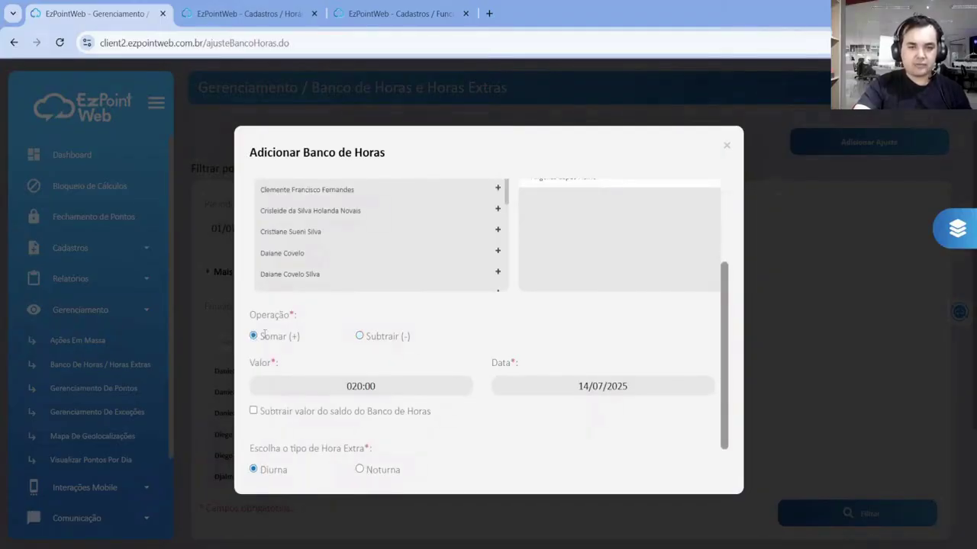
{"action": "scroll", "coordinate": [541, 310], "scroll_direction": "up", "scroll_amount": 3}
{"action": "scroll", "coordinate": [527, 351], "scroll_direction": "down", "scroll_amount": 3}
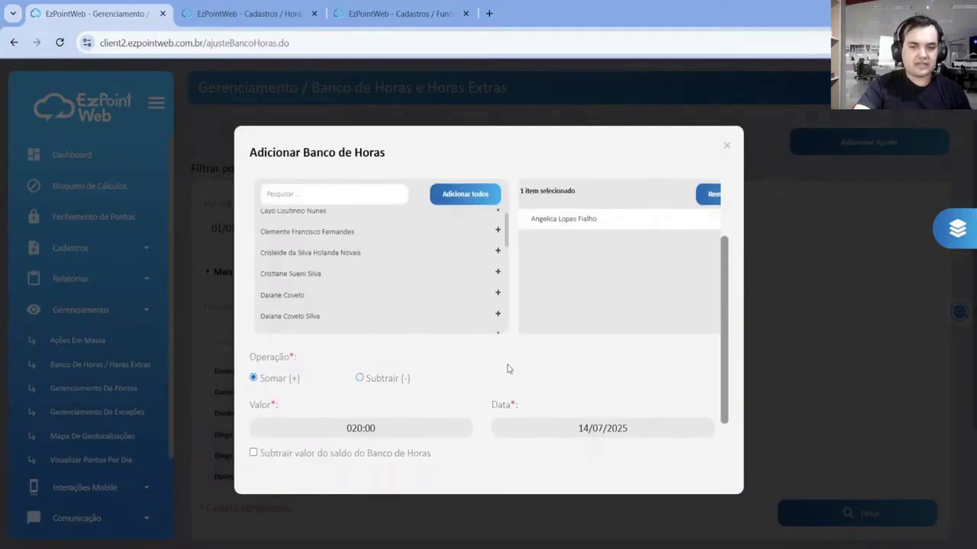
{"action": "scroll", "coordinate": [545, 389], "scroll_direction": "down", "scroll_amount": 1}
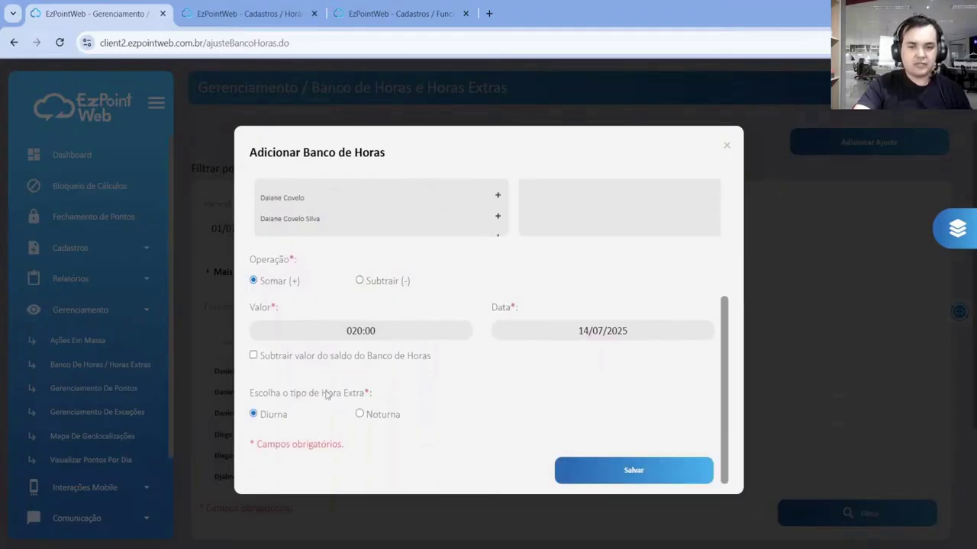
{"action": "left_click_drag", "start_coordinate": [322, 393], "coordinate": [375, 395]}
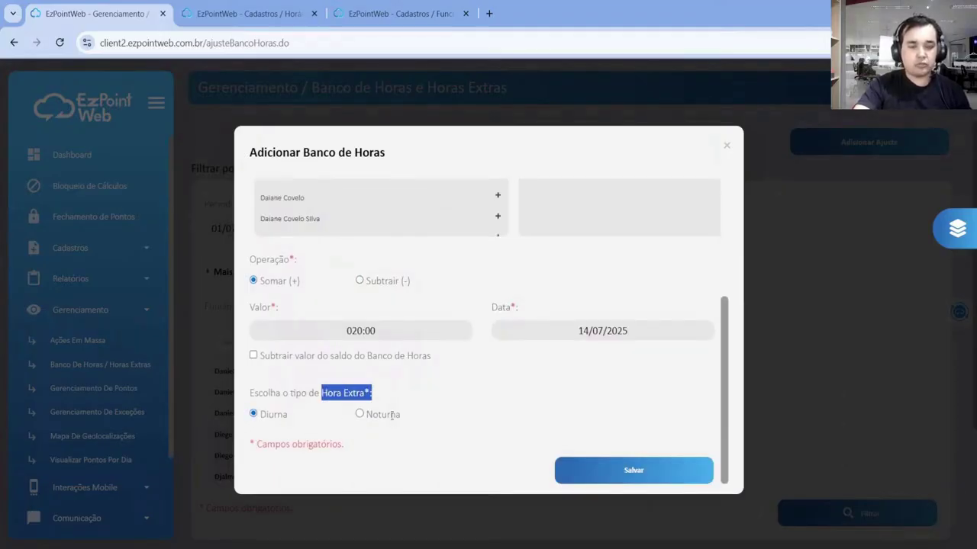
{"action": "left_click", "coordinate": [331, 430]}
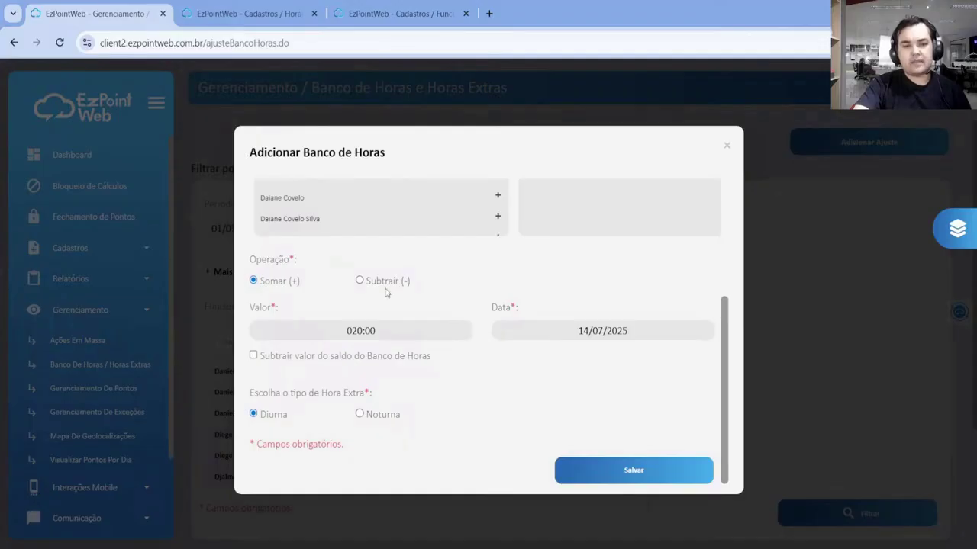
Set the Horas Extras operation to Subtrair (-) and review the overtime type and the deduction choice for zeroed extras.
{"action": "left_click", "coordinate": [359, 281]}
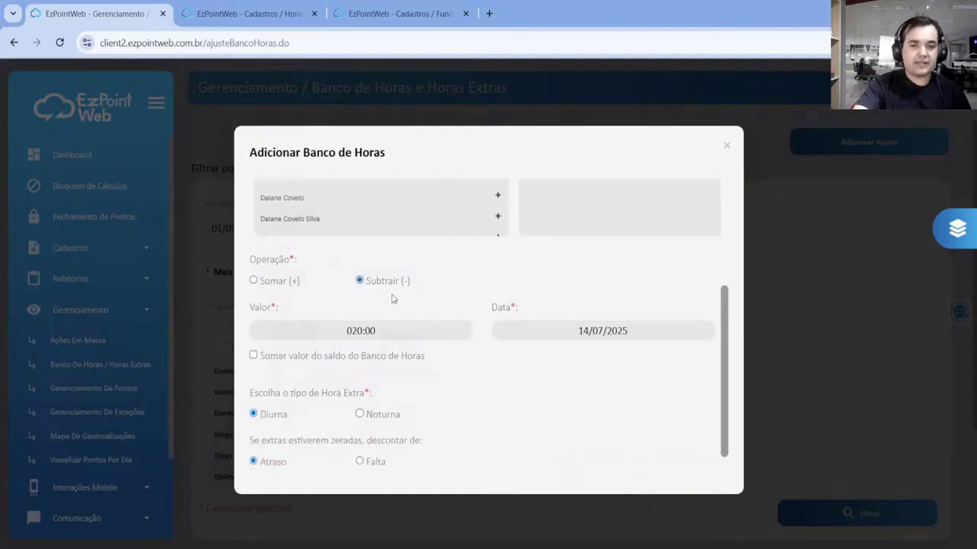
{"action": "scroll", "coordinate": [384, 319], "scroll_direction": "up", "scroll_amount": 3}
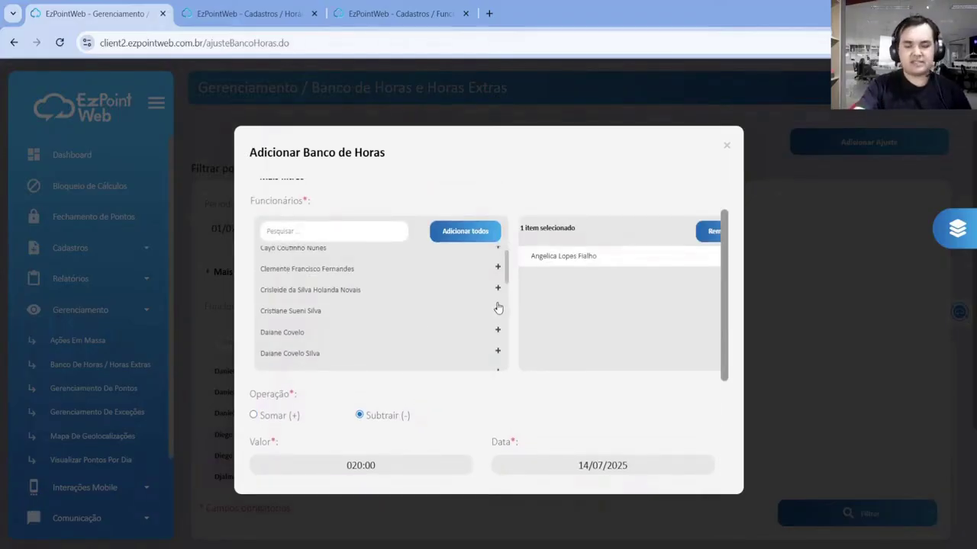
{"action": "scroll", "coordinate": [497, 308], "scroll_direction": "down", "scroll_amount": 6}
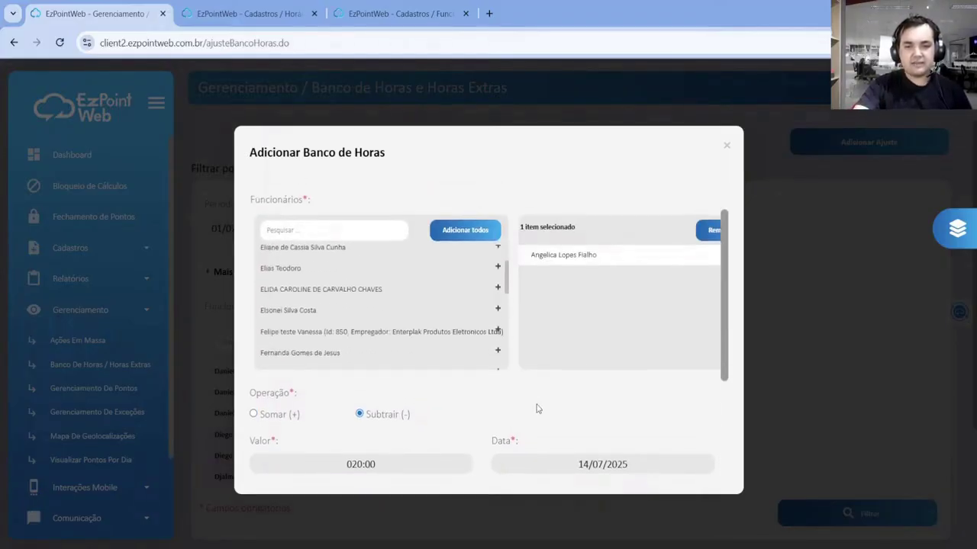
{"action": "scroll", "coordinate": [537, 409], "scroll_direction": "down", "scroll_amount": 5}
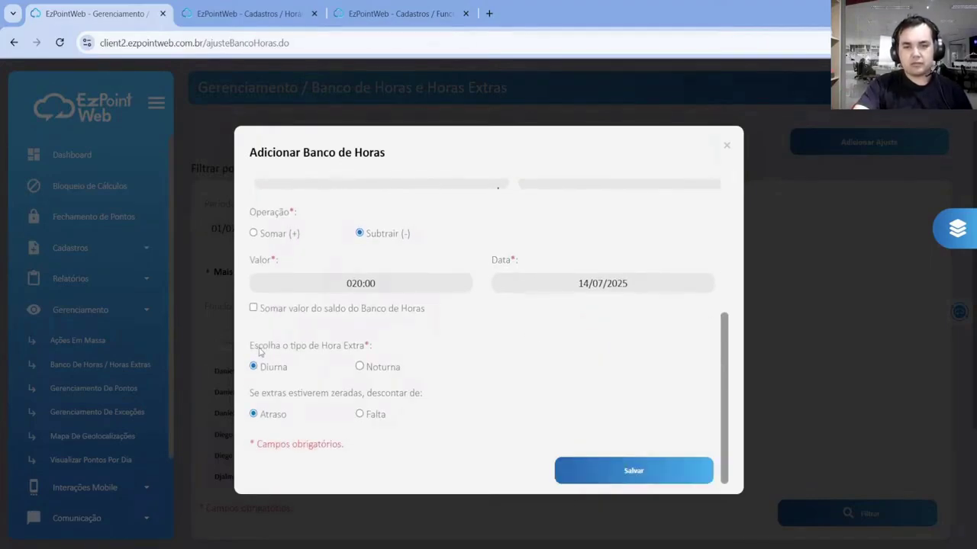
{"action": "left_click_drag", "start_coordinate": [258, 351], "coordinate": [354, 350]}
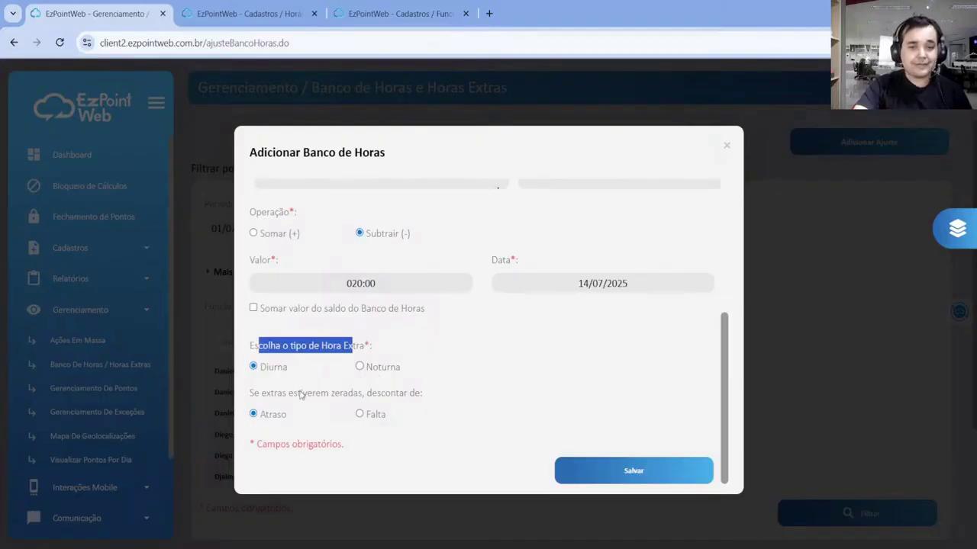
{"action": "left_click_drag", "start_coordinate": [294, 393], "coordinate": [355, 388]}
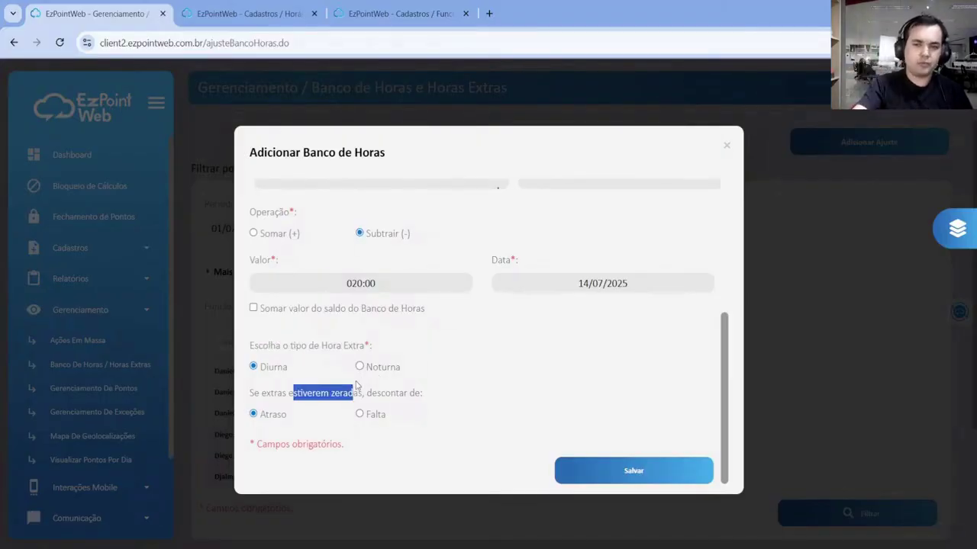
Set the adjustment value to 004:00, keeping the date 14/07/2025.
{"action": "left_click", "coordinate": [360, 283]}
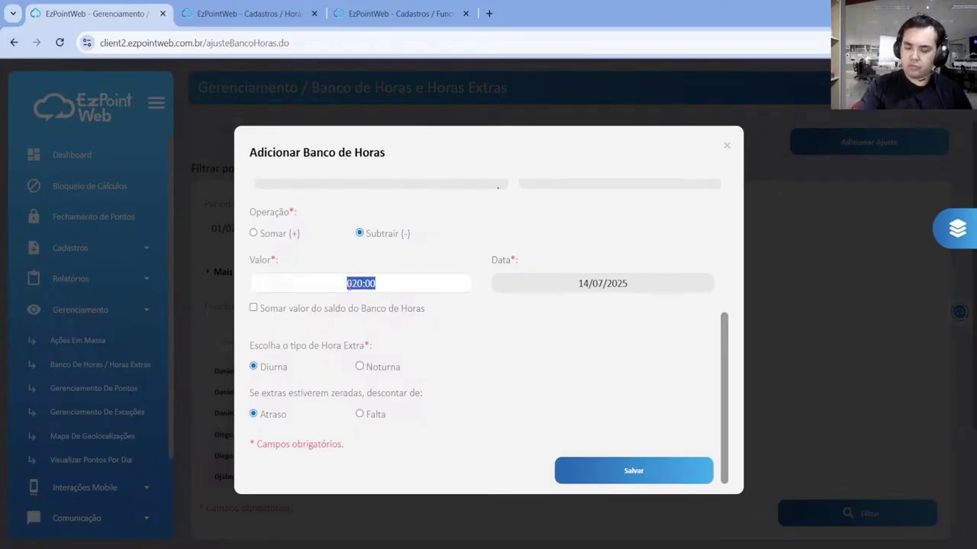
{"action": "type", "text": "004:0"}
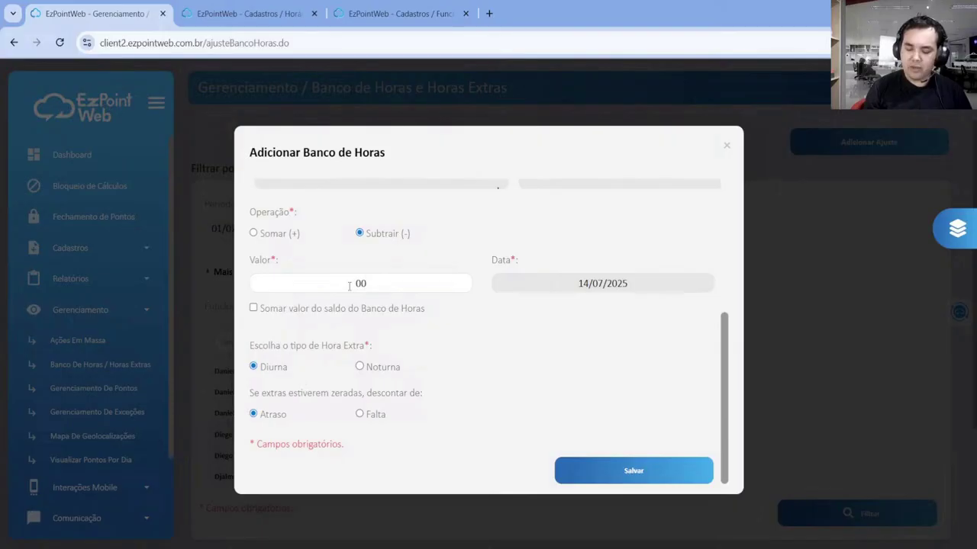
{"action": "type", "text": "0"}
{"action": "key", "text": "Tab"}
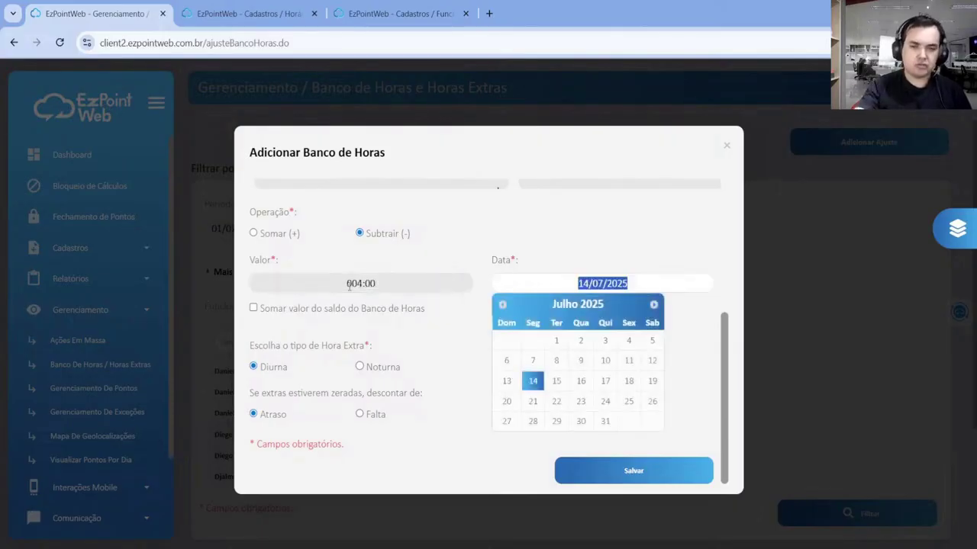
{"action": "left_click", "coordinate": [418, 334]}
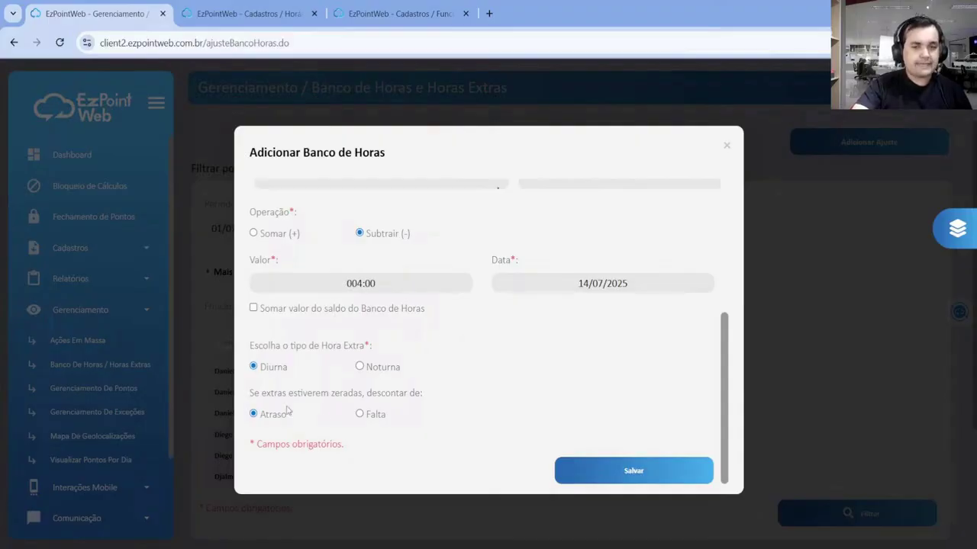
Examine the Atraso and Falta choices for deducting the value when the employee's extras are zeroed.
{"action": "left_click_drag", "start_coordinate": [271, 394], "coordinate": [359, 395]}
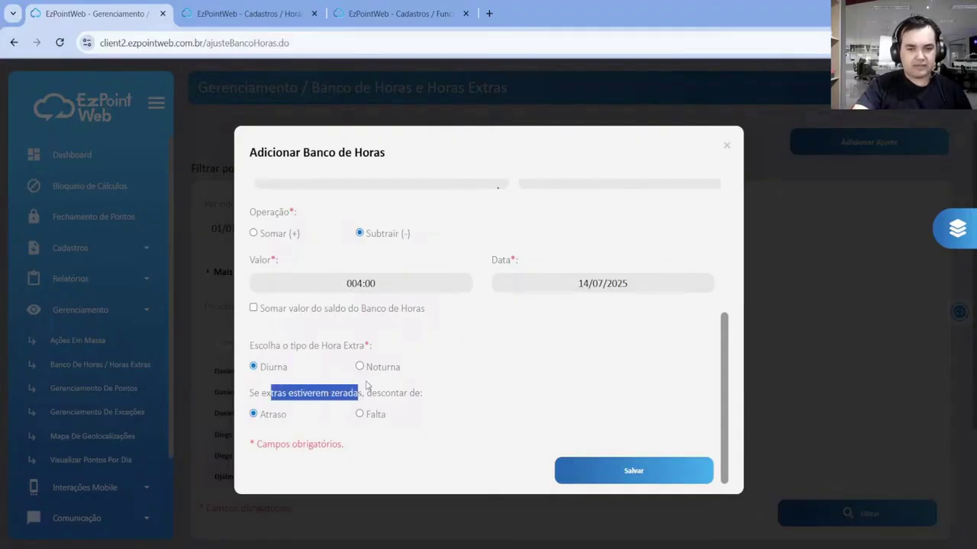
{"action": "left_click", "coordinate": [474, 359]}
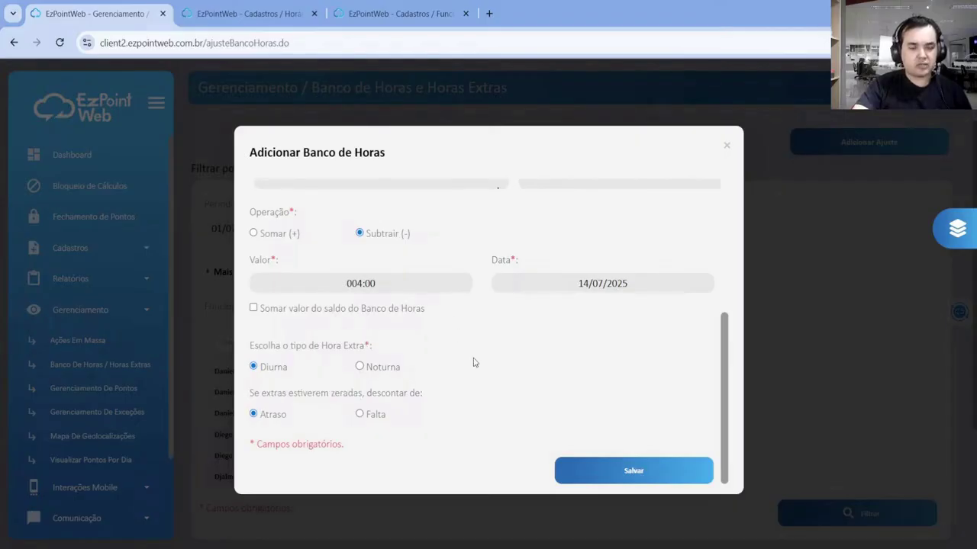
{"action": "left_click_drag", "start_coordinate": [263, 414], "coordinate": [443, 430]}
{"action": "left_click", "coordinate": [439, 414]}
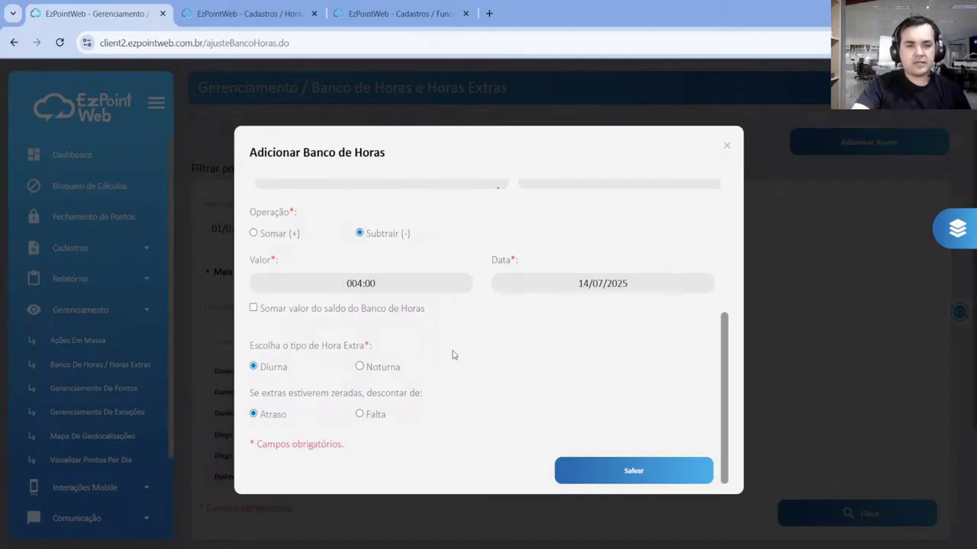
Switch the adjustment type to Banco de Horas, and remove and reselect the first listed employee.
{"action": "scroll", "coordinate": [455, 356], "scroll_direction": "up", "scroll_amount": 3}
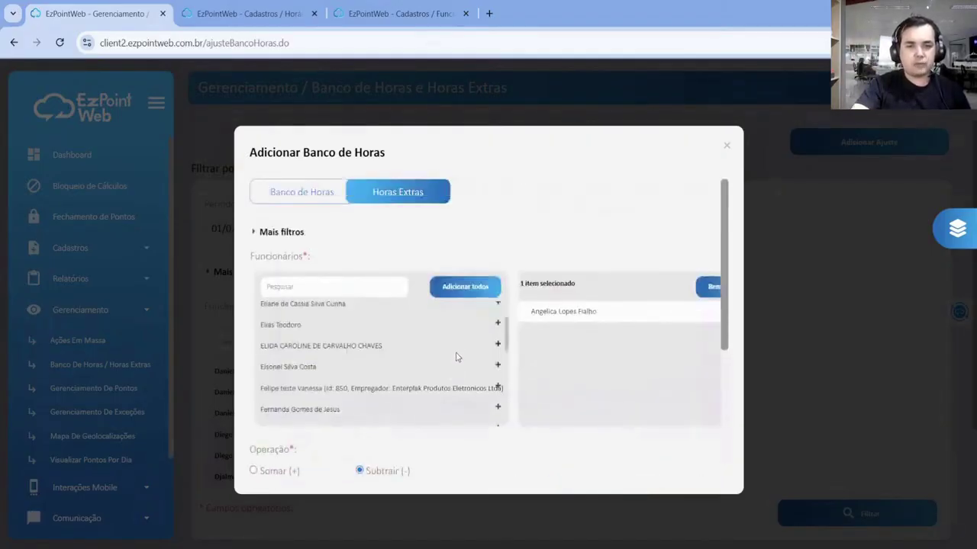
{"action": "left_click", "coordinate": [306, 193]}
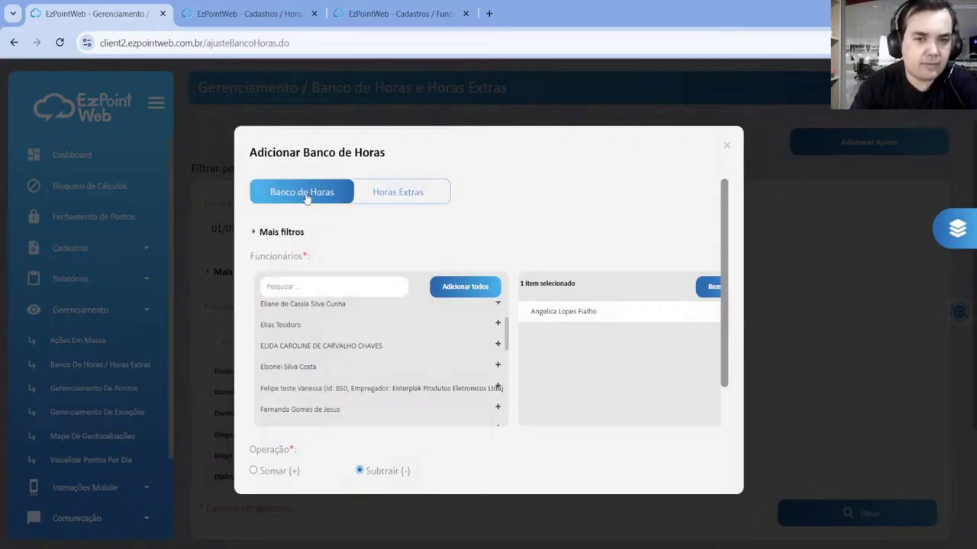
{"action": "left_click", "coordinate": [588, 313]}
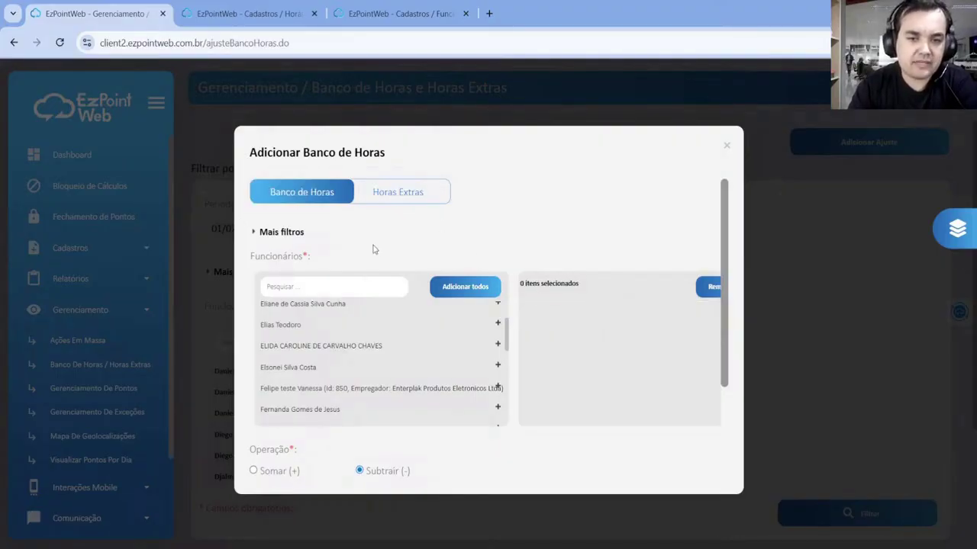
{"action": "scroll", "coordinate": [385, 320], "scroll_direction": "up", "scroll_amount": 5}
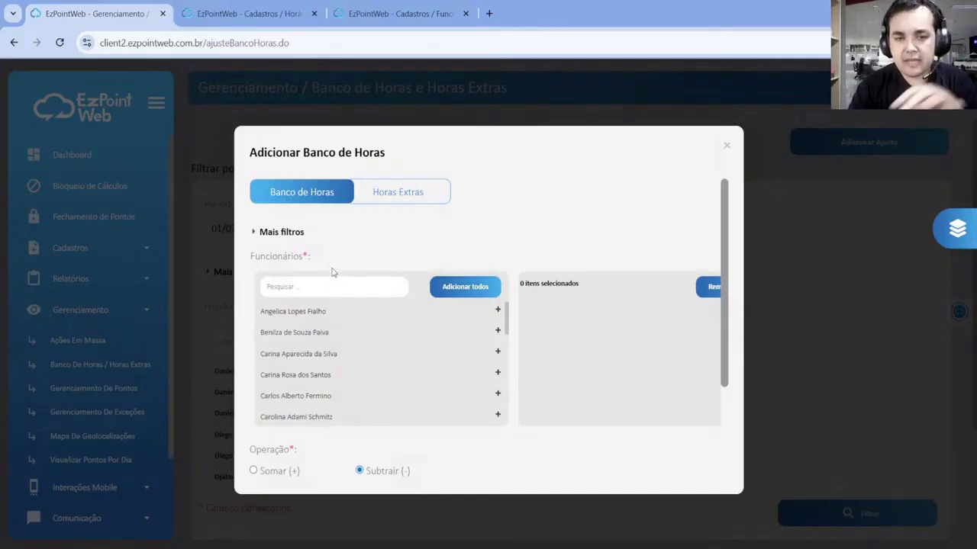
{"action": "left_click", "coordinate": [287, 315]}
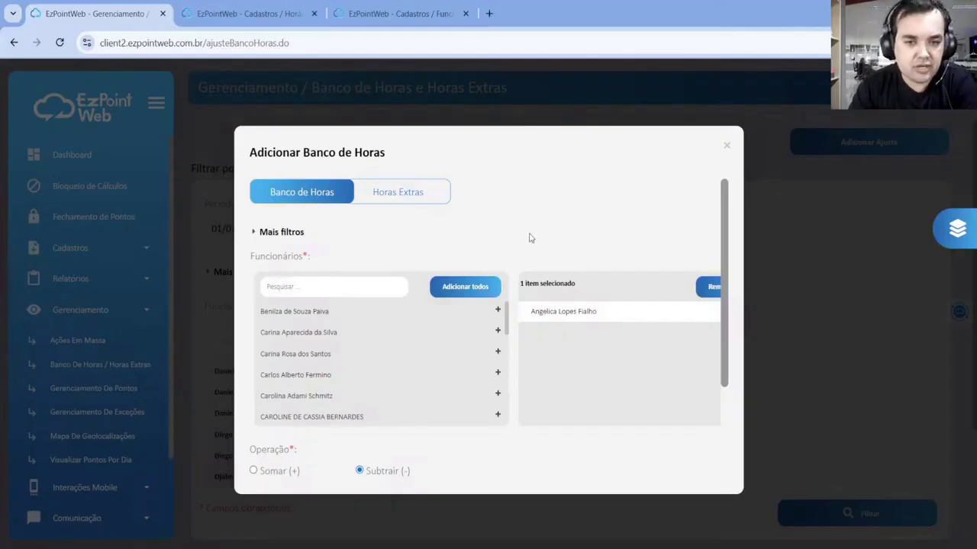
Review the Subtrair (-) operation and the value field of the Banco de Horas adjustment.
{"action": "scroll", "coordinate": [519, 252], "scroll_direction": "down", "scroll_amount": 1}
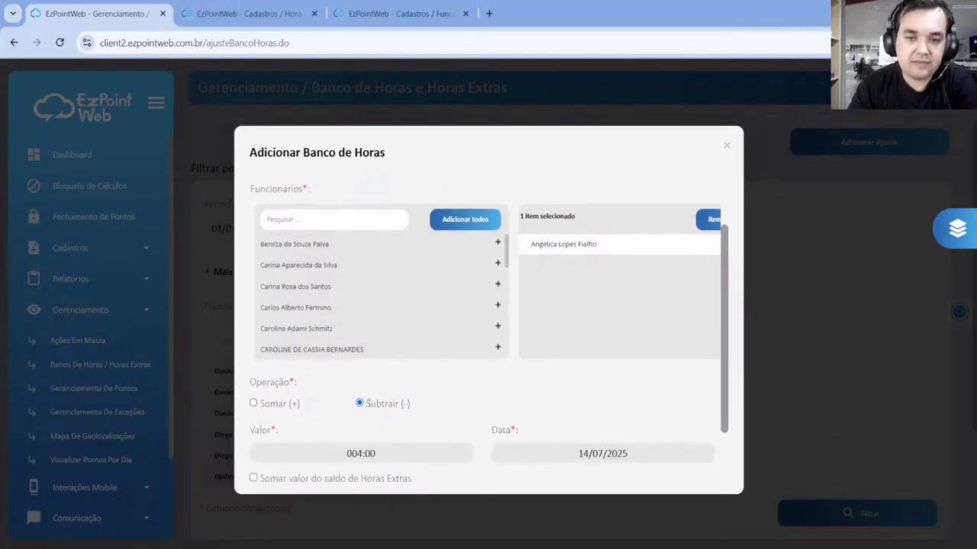
{"action": "left_click_drag", "start_coordinate": [368, 403], "coordinate": [415, 404]}
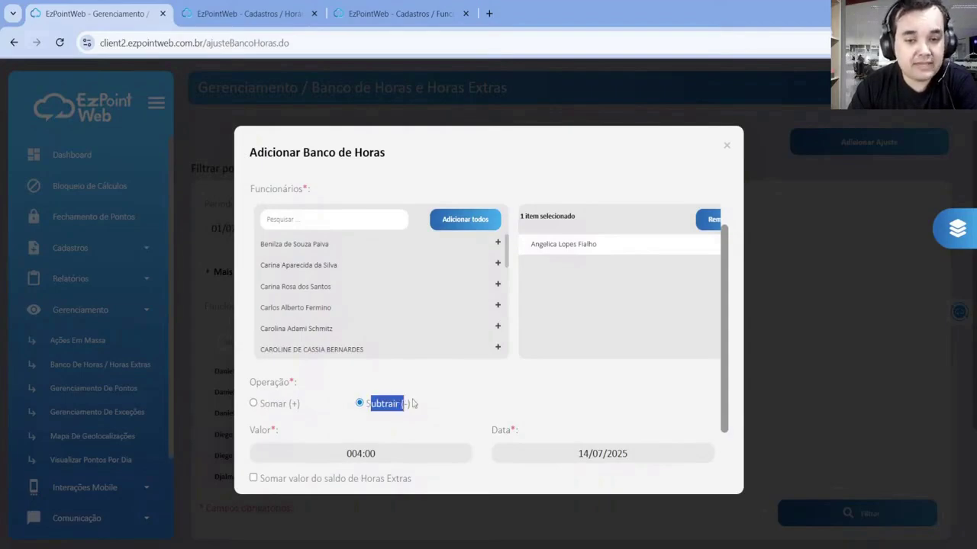
{"action": "left_click", "coordinate": [430, 422]}
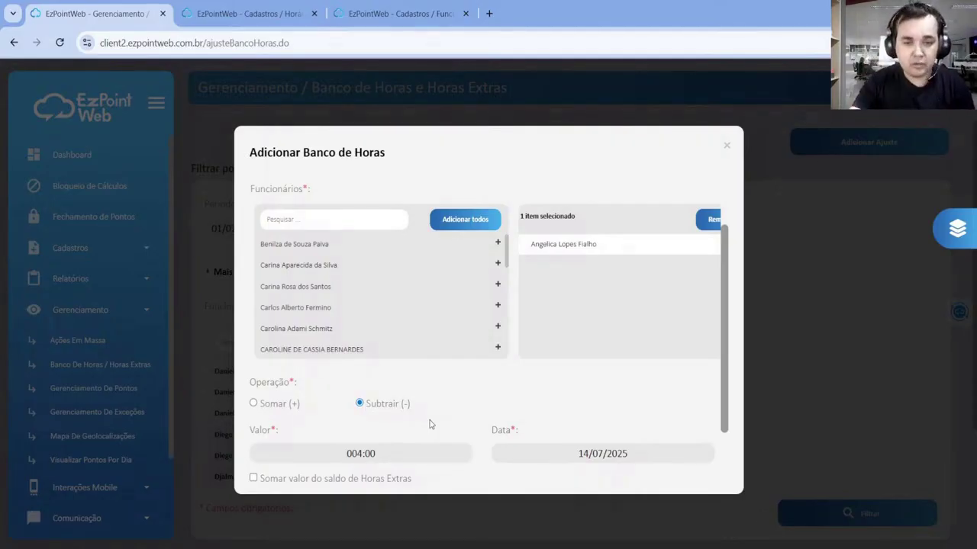
{"action": "left_click", "coordinate": [376, 455]}
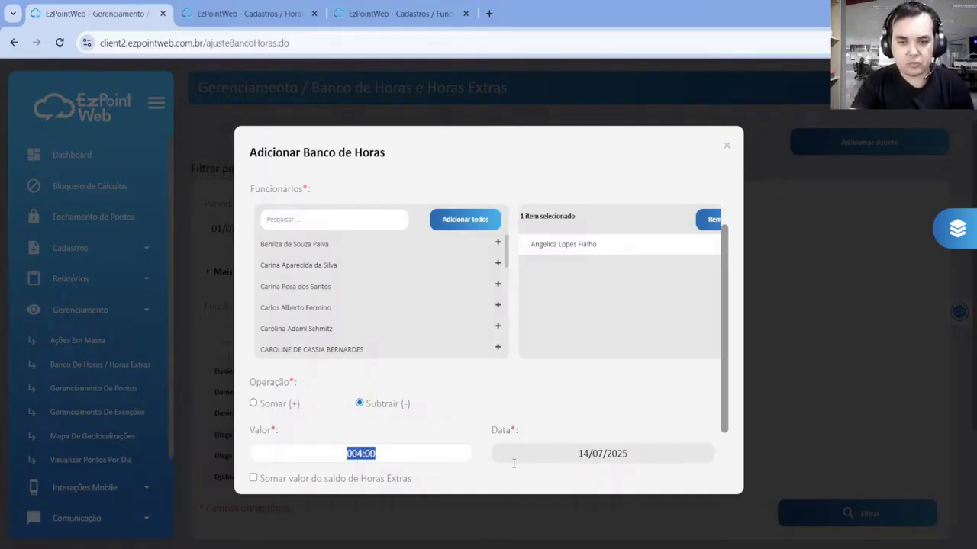
{"action": "scroll", "coordinate": [504, 447], "scroll_direction": "down", "scroll_amount": 1}
{"action": "left_click", "coordinate": [463, 432]}
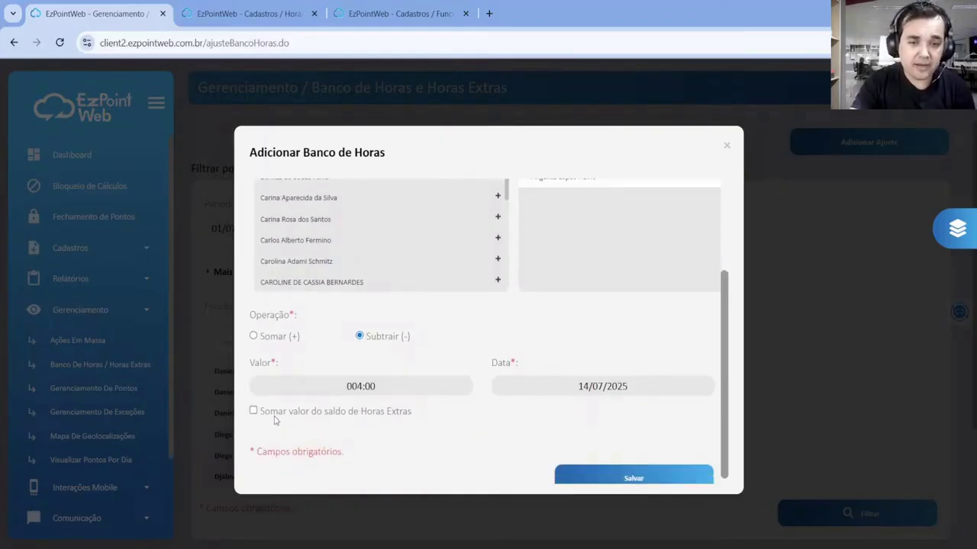
Enable Somar valor do saldo de Horas Extras to examine its overtime type options, and disable it again.
{"action": "left_click_drag", "start_coordinate": [315, 417], "coordinate": [410, 415]}
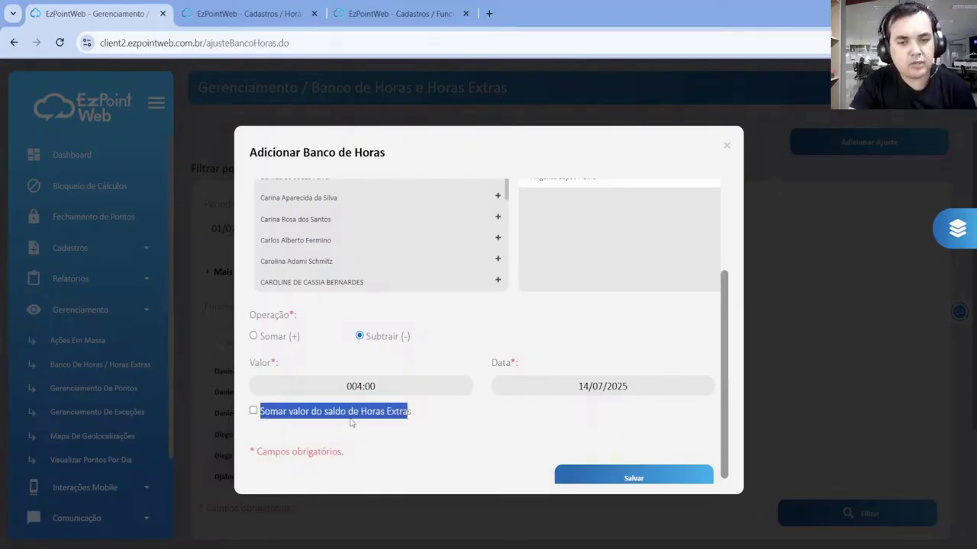
{"action": "left_click", "coordinate": [253, 410]}
{"action": "scroll", "coordinate": [335, 424], "scroll_direction": "down", "scroll_amount": 1}
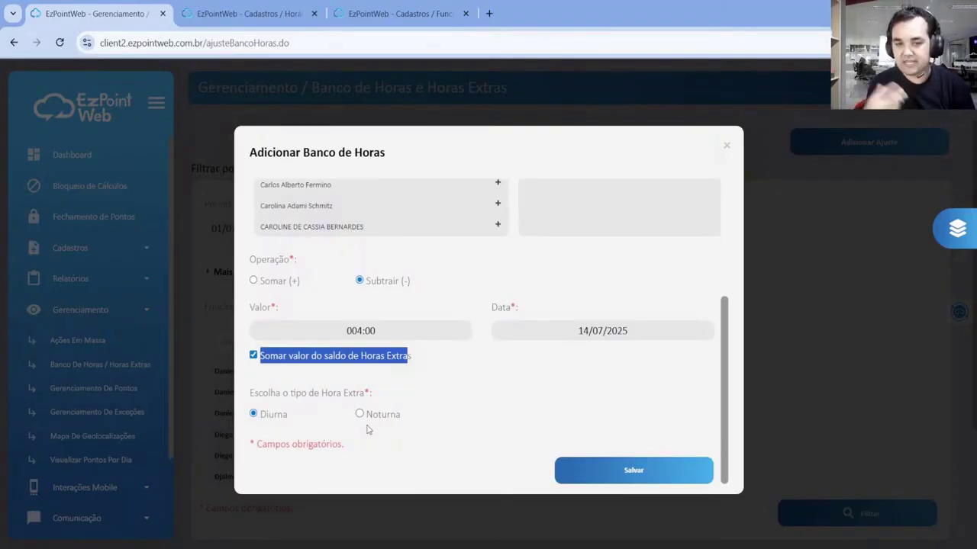
{"action": "left_click", "coordinate": [456, 360]}
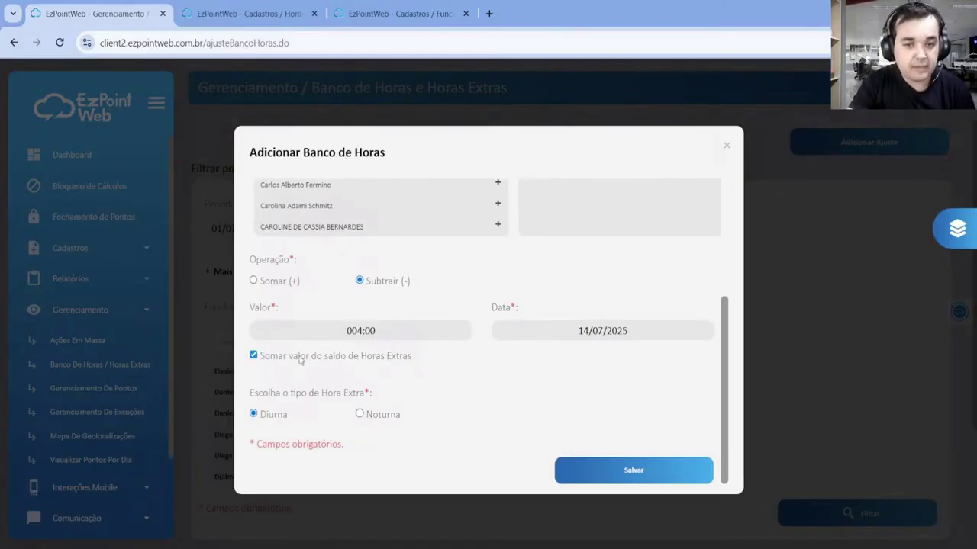
{"action": "left_click_drag", "start_coordinate": [300, 359], "coordinate": [370, 368]}
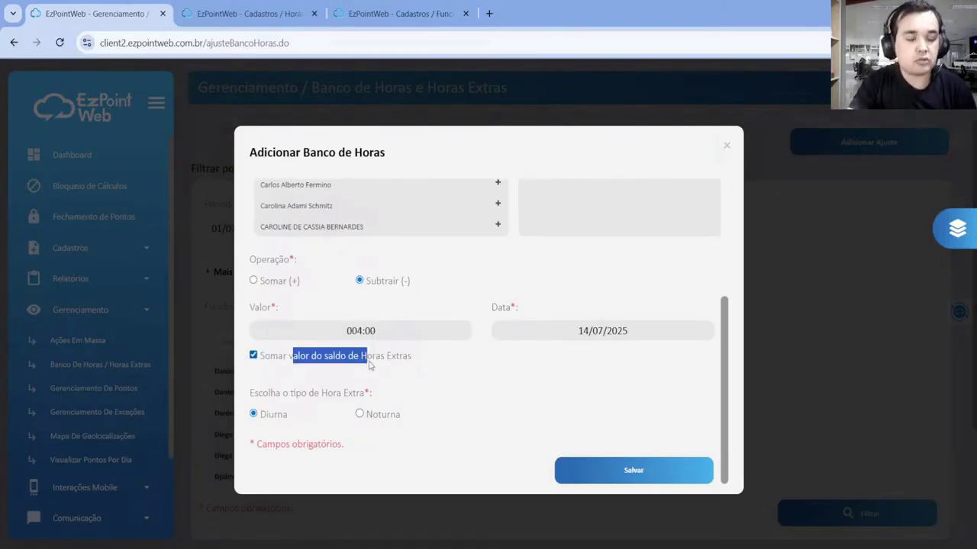
{"action": "left_click", "coordinate": [406, 378]}
{"action": "left_click", "coordinate": [252, 354]}
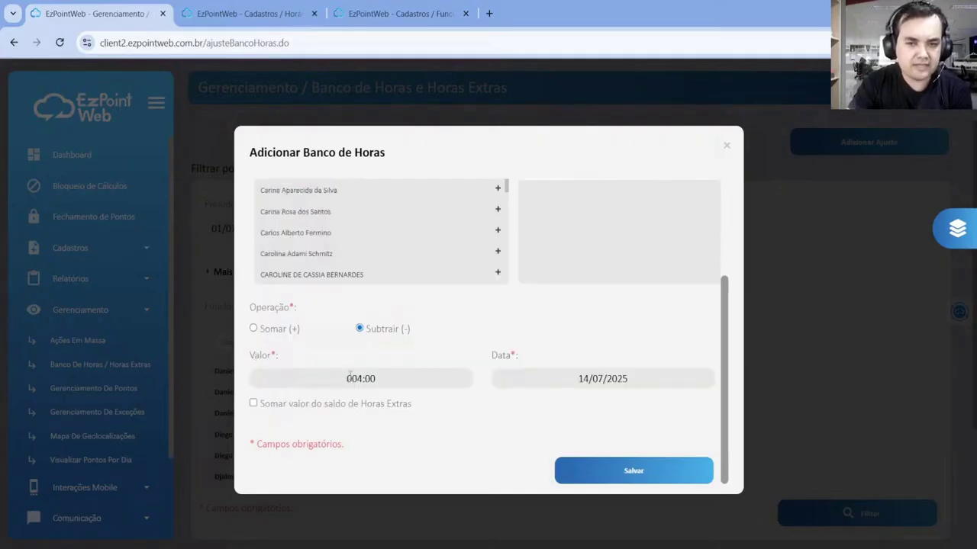
{"action": "scroll", "coordinate": [350, 374], "scroll_direction": "up", "scroll_amount": 3}
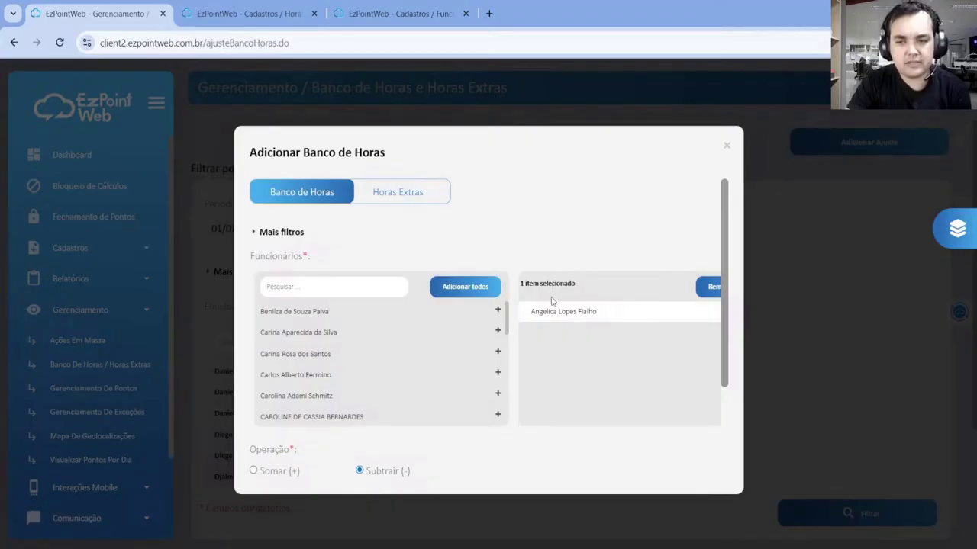
{"action": "scroll", "coordinate": [505, 276], "scroll_direction": "down", "scroll_amount": 1}
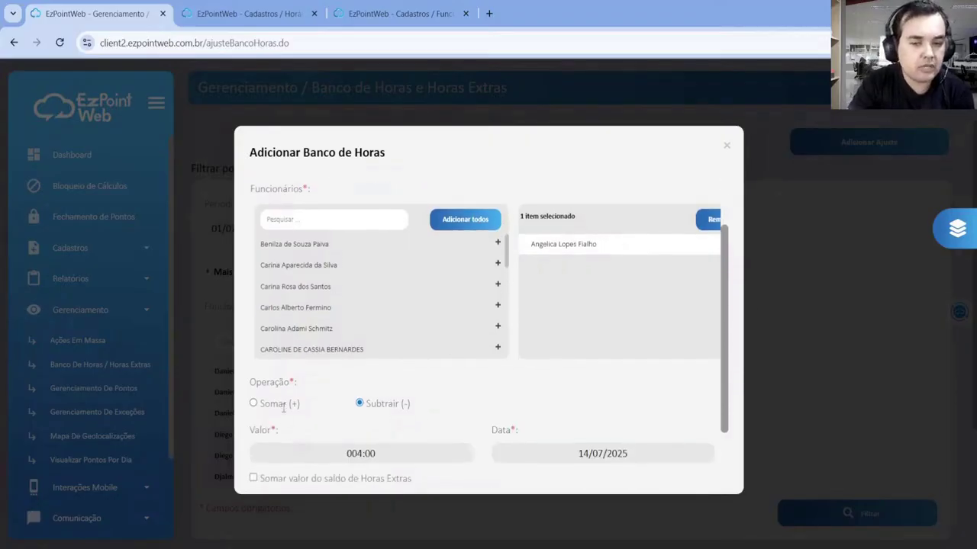
Switch the operation to Somar (+) and enable Subtrair valor do saldo de Horas Extras to examine its overtime type and Atraso/Falta options.
{"action": "scroll", "coordinate": [286, 416], "scroll_direction": "down", "scroll_amount": 1}
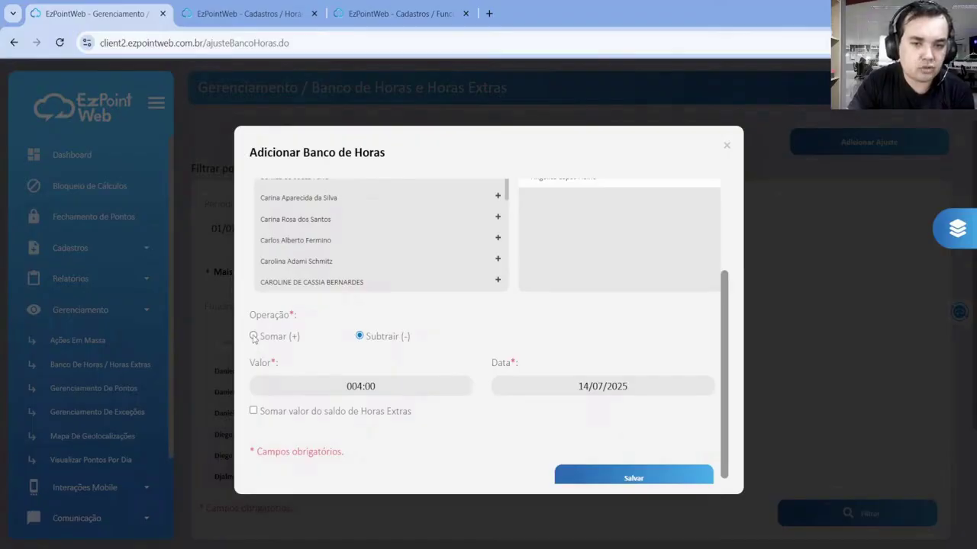
{"action": "left_click", "coordinate": [255, 338]}
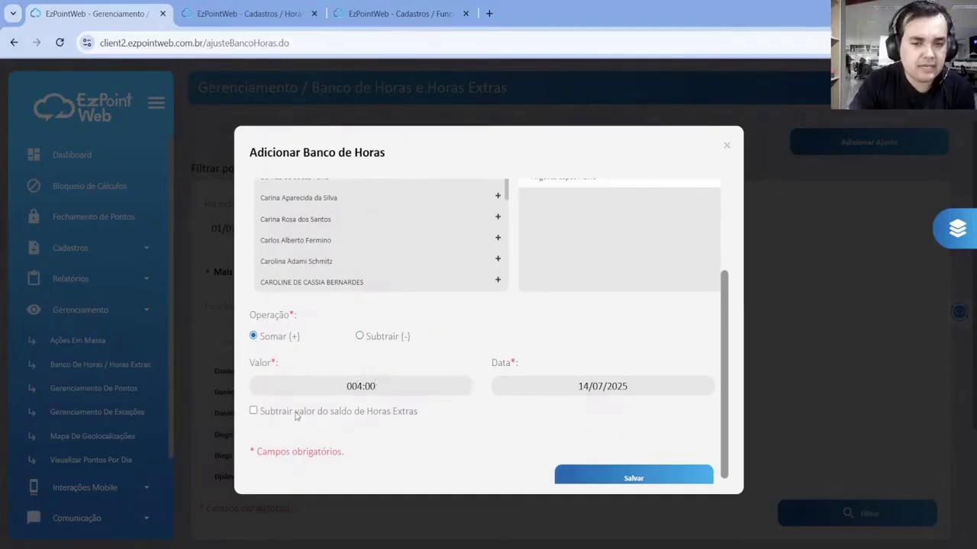
{"action": "left_click", "coordinate": [254, 412]}
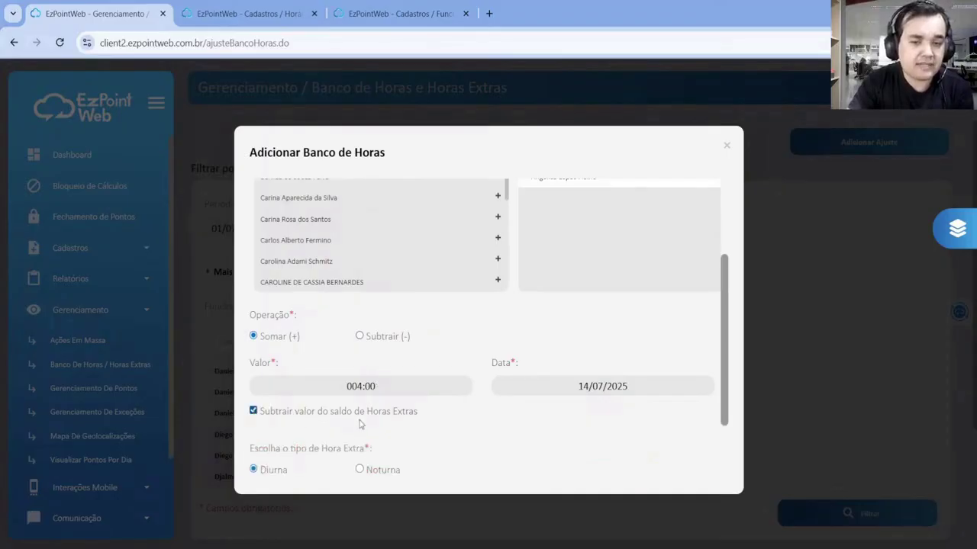
{"action": "scroll", "coordinate": [361, 426], "scroll_direction": "down", "scroll_amount": 1}
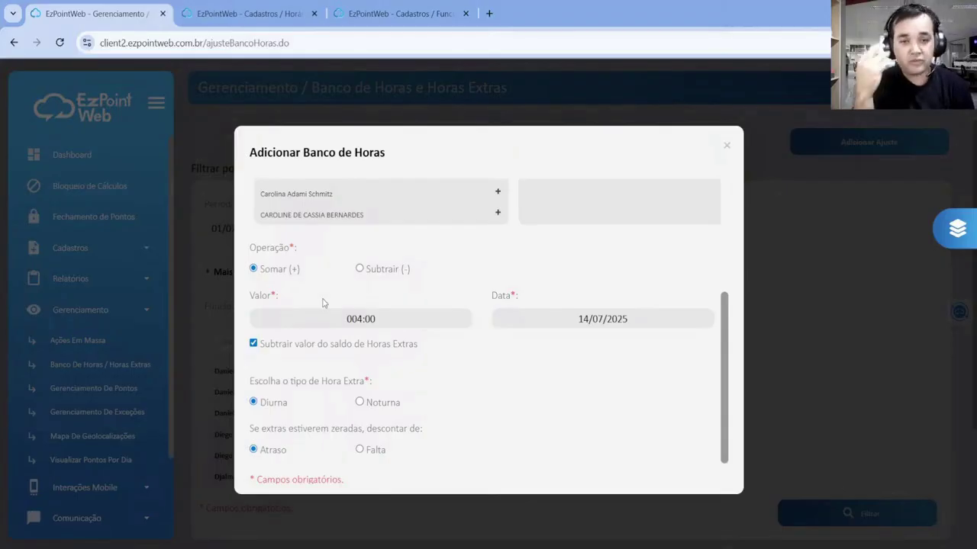
{"action": "left_click_drag", "start_coordinate": [259, 432], "coordinate": [418, 448]}
{"action": "left_click", "coordinate": [419, 451]}
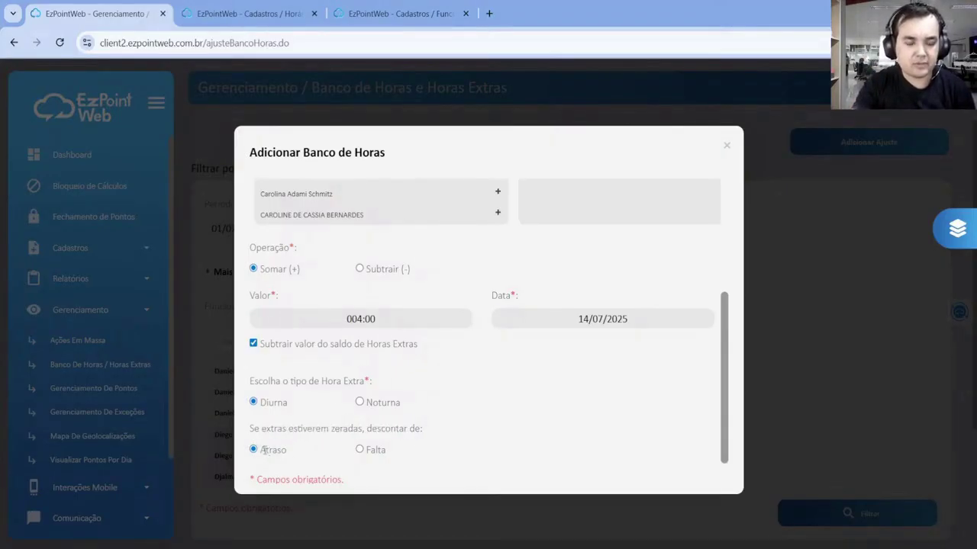
{"action": "double_click", "coordinate": [264, 450]}
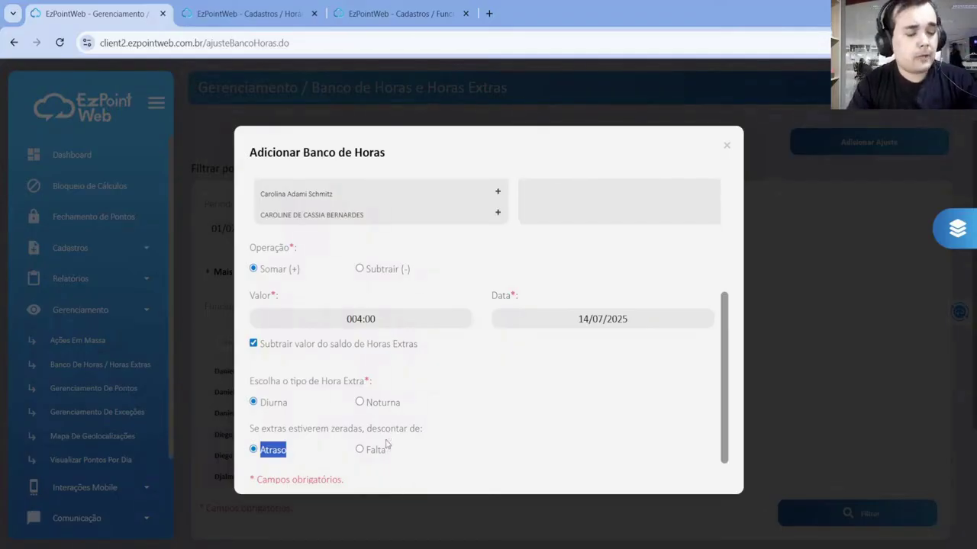
Switch the adjustment type to Horas Extras and review its Subtrair valor do saldo do Banco de Horas option.
{"action": "scroll", "coordinate": [447, 381], "scroll_direction": "up", "scroll_amount": 3}
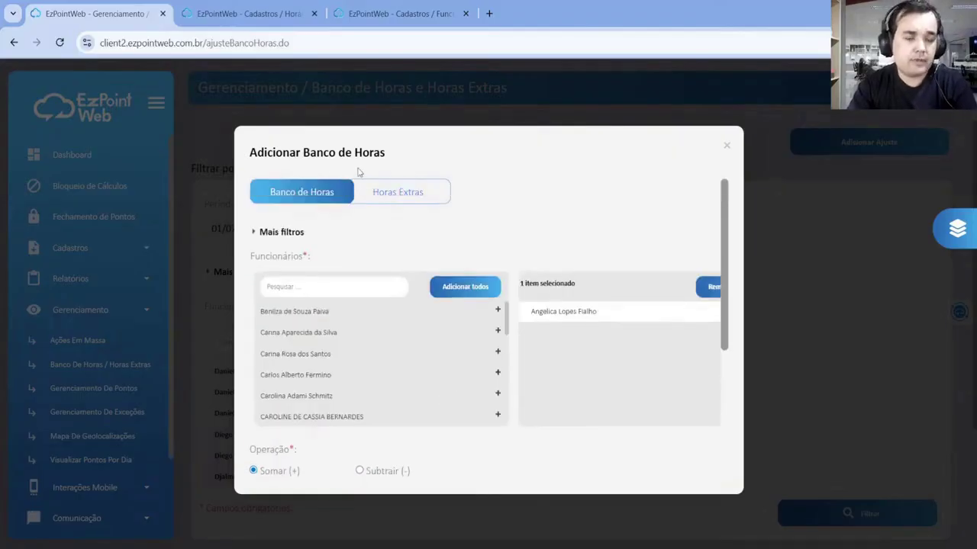
{"action": "left_click", "coordinate": [413, 202]}
{"action": "scroll", "coordinate": [380, 341], "scroll_direction": "down", "scroll_amount": 2}
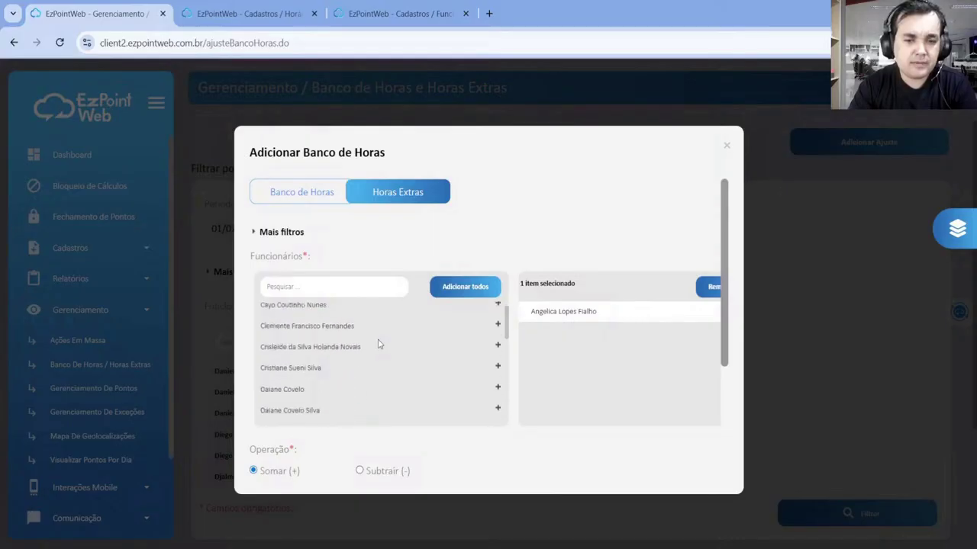
{"action": "scroll", "coordinate": [331, 313], "scroll_direction": "up", "scroll_amount": 2}
{"action": "scroll", "coordinate": [464, 233], "scroll_direction": "down", "scroll_amount": 3}
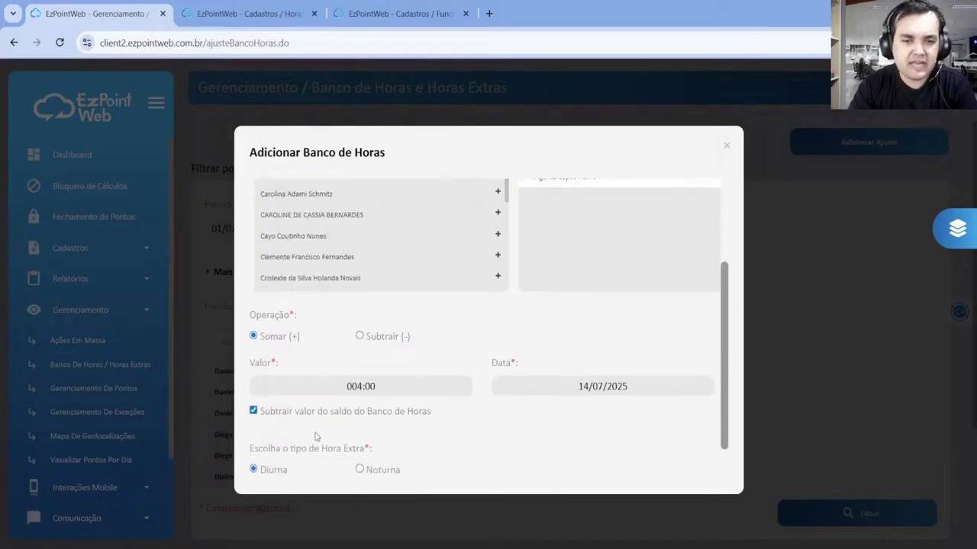
{"action": "left_click_drag", "start_coordinate": [296, 410], "coordinate": [405, 419]}
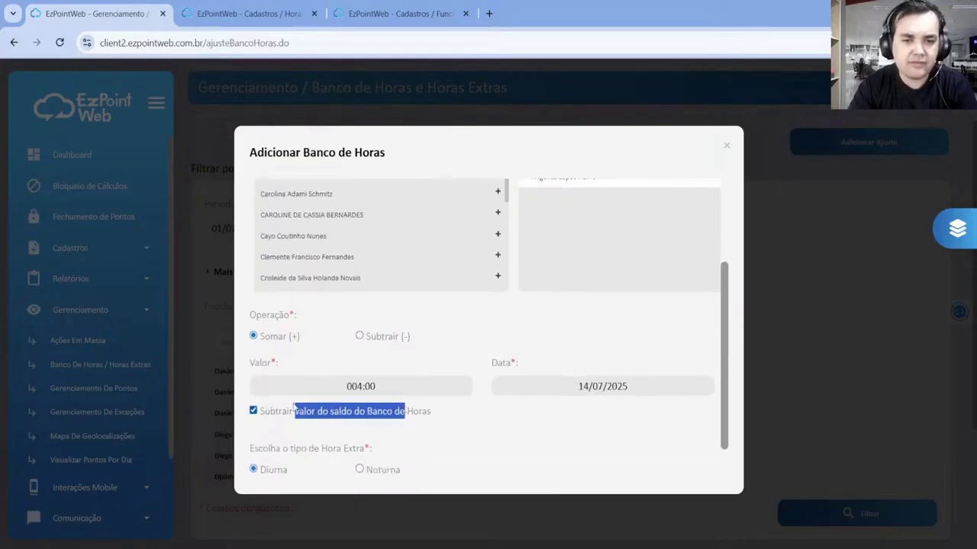
Set the operation to Subtrair (-), review Somar valor do saldo do Banco de Horas, and close the adjustment form without saving.
{"action": "left_click", "coordinate": [359, 336]}
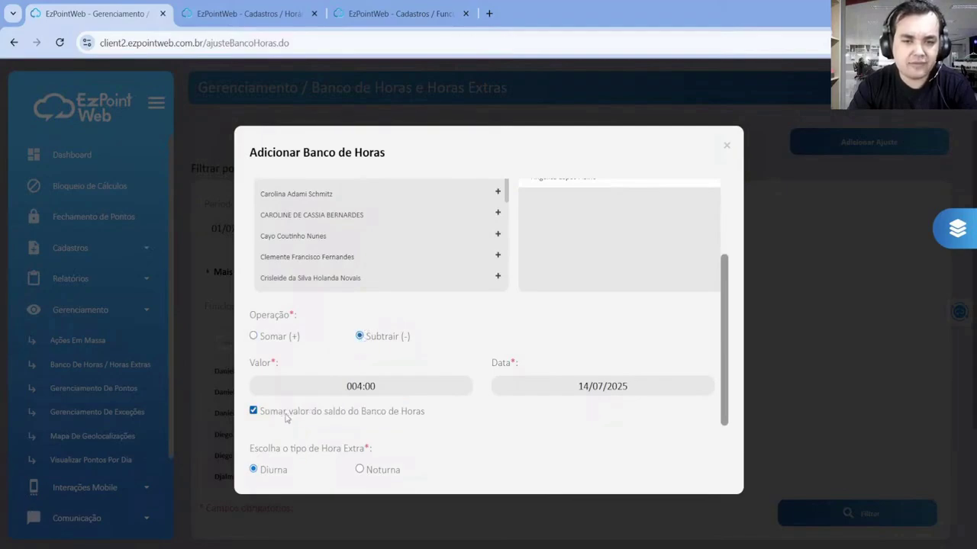
{"action": "left_click_drag", "start_coordinate": [284, 413], "coordinate": [388, 415]}
{"action": "scroll", "coordinate": [432, 432], "scroll_direction": "down", "scroll_amount": 2}
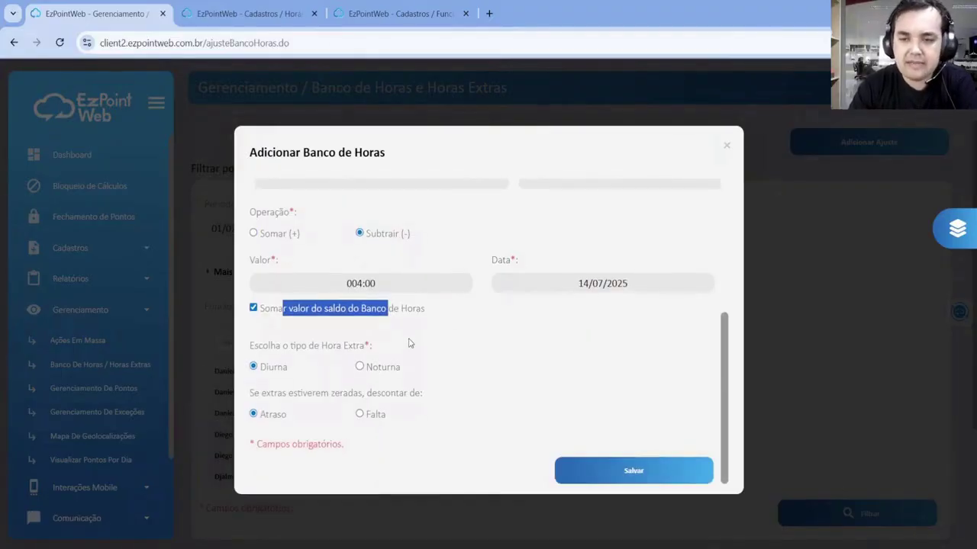
{"action": "scroll", "coordinate": [410, 342], "scroll_direction": "up", "scroll_amount": 3}
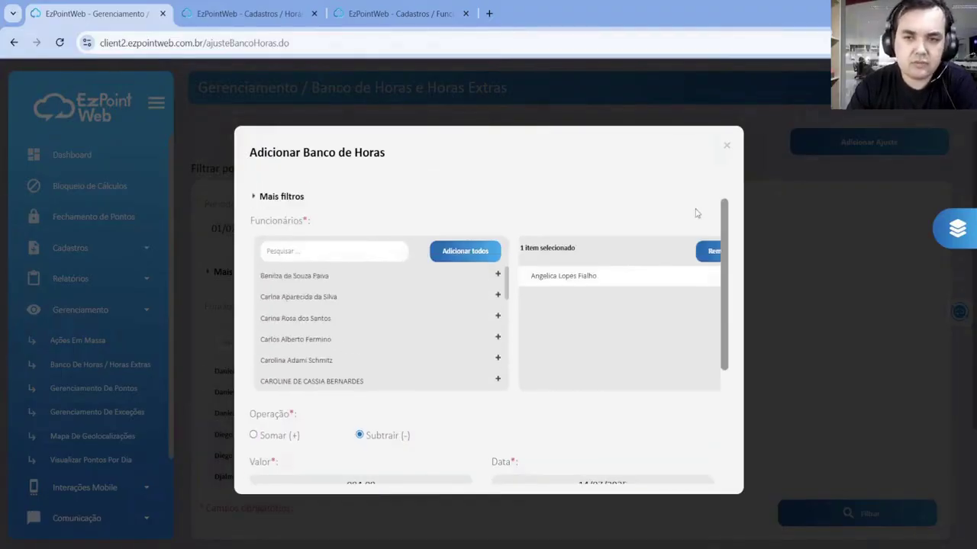
{"action": "left_click", "coordinate": [728, 148]}
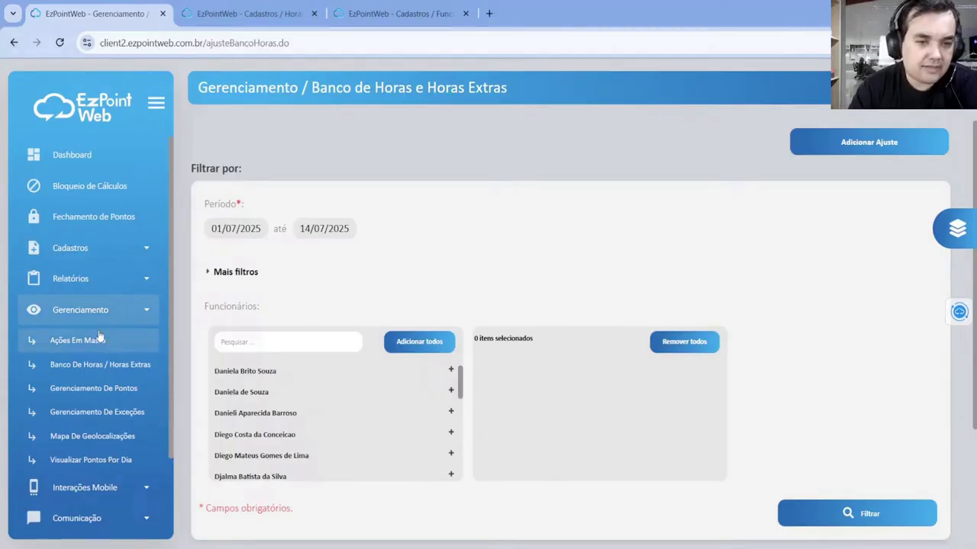
Open the Mapa de Geolocalizações page under Gerenciamento.
{"action": "left_click", "coordinate": [106, 446]}
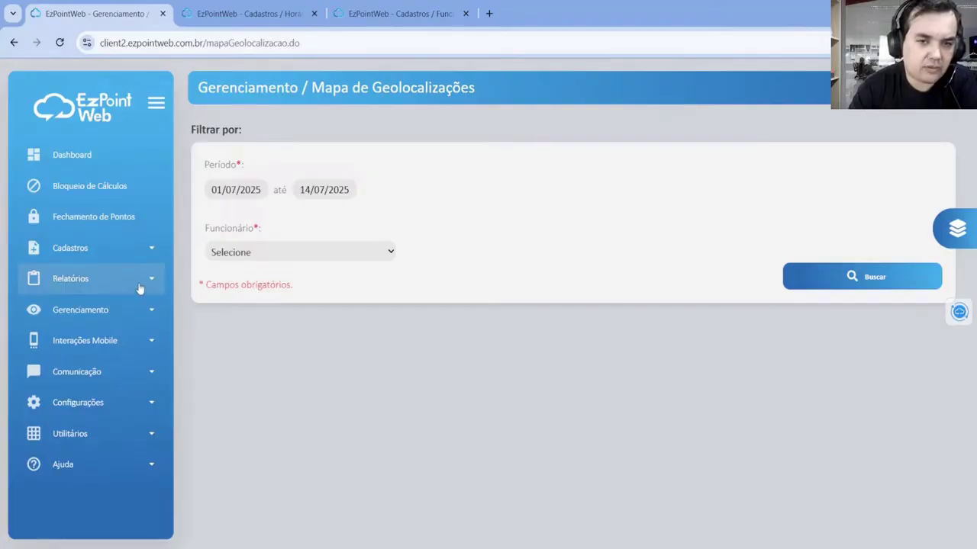
{"action": "left_click_drag", "start_coordinate": [316, 88], "coordinate": [493, 111]}
{"action": "left_click", "coordinate": [479, 189]}
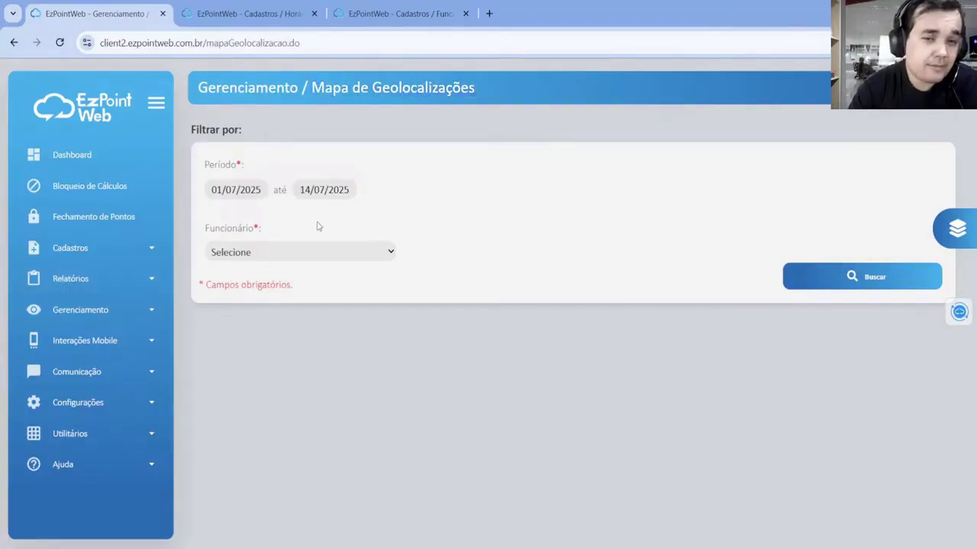
Set the start date of the geolocation search period to 01/01/2024.
{"action": "left_click", "coordinate": [259, 190]}
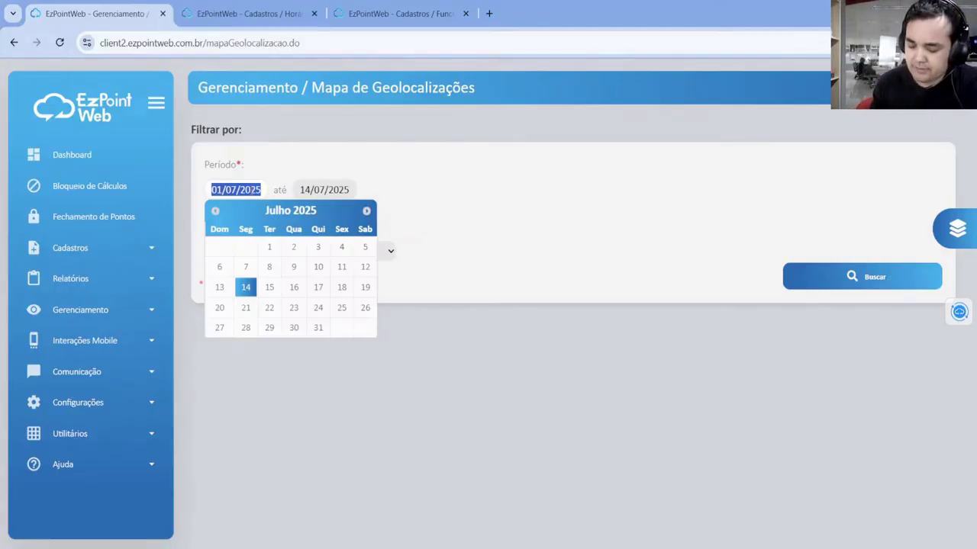
{"action": "type", "text": "01/0"}
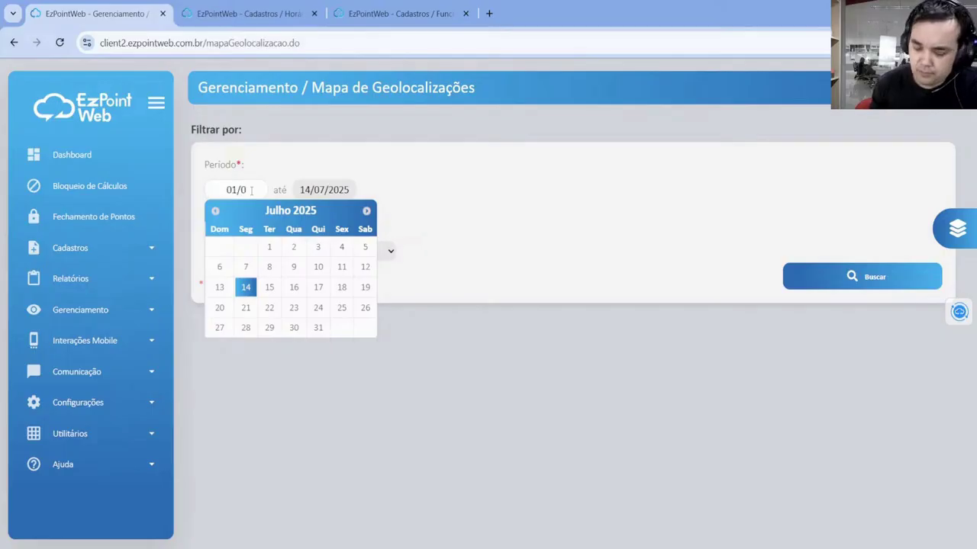
{"action": "type", "text": "1/"}
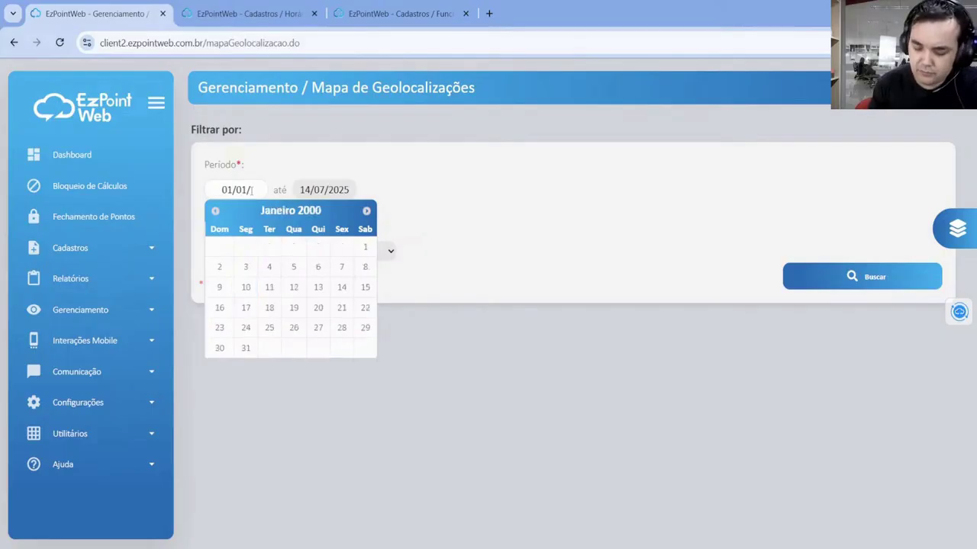
{"action": "type", "text": "2025"}
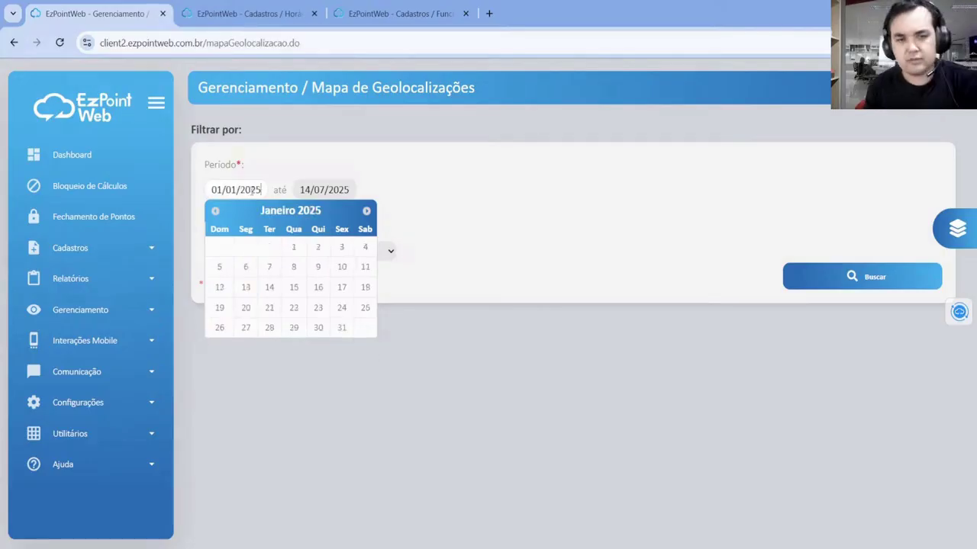
{"action": "key", "text": "BackSpace"}
{"action": "type", "text": "4"}
{"action": "key", "text": "Tab"}
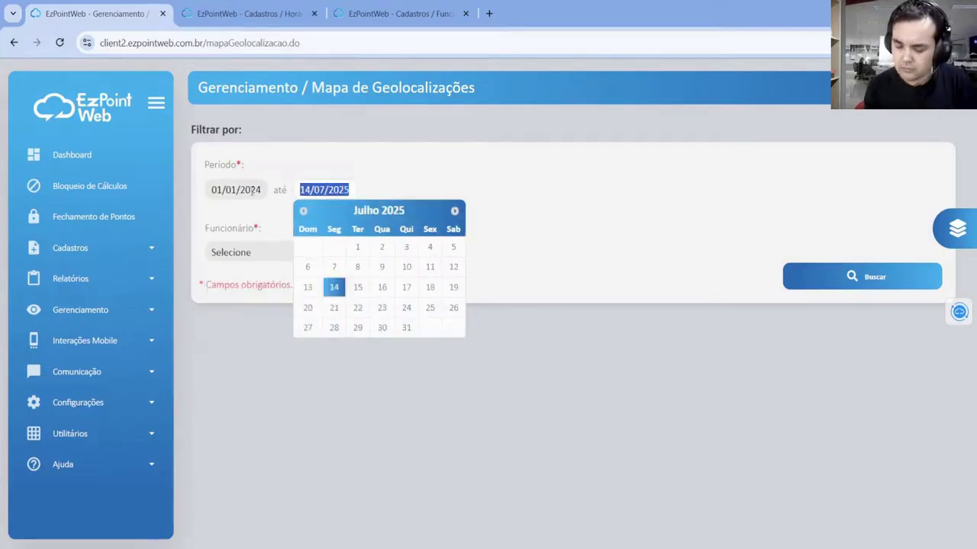
Set the end date of the geolocation search period to 30/06/2024.
{"action": "type", "text": "31"}
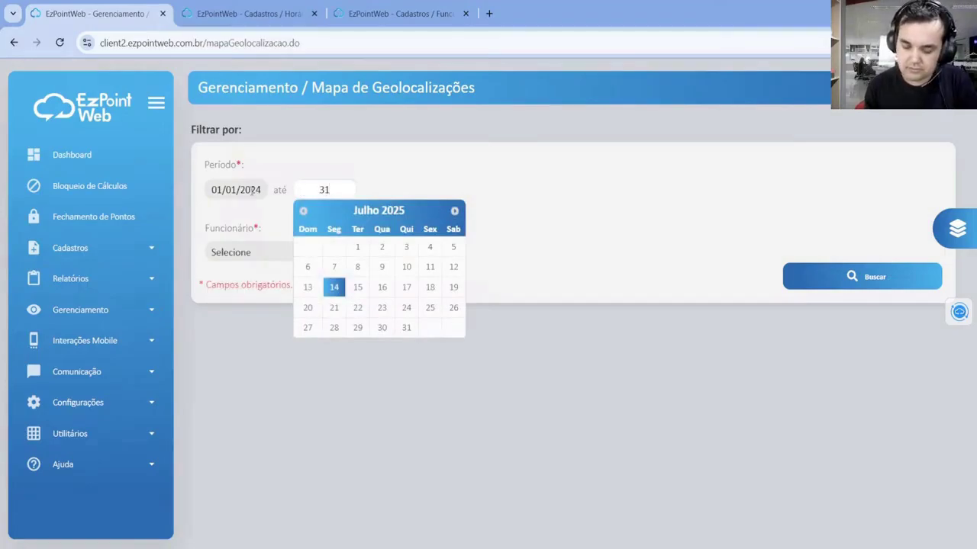
{"action": "type", "text": "/06/20"}
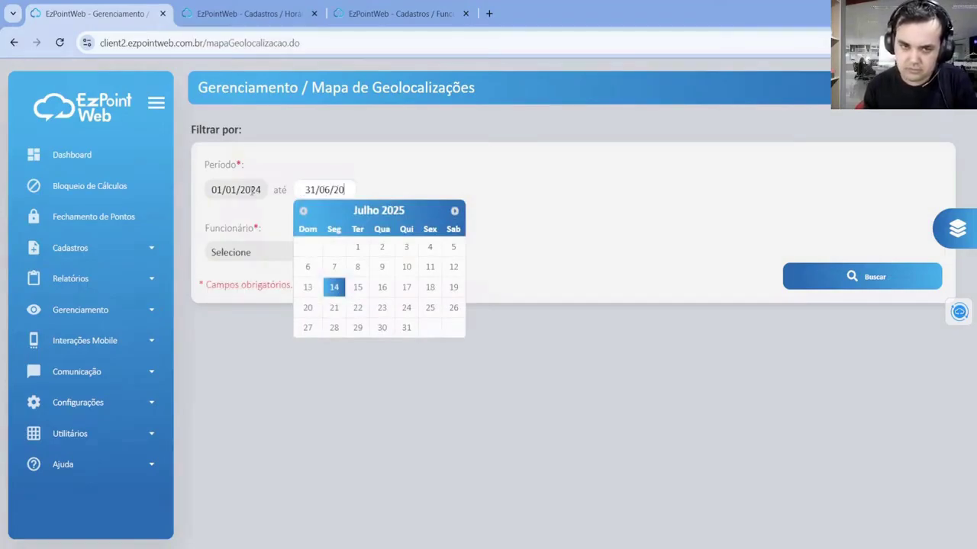
{"action": "type", "text": "24"}
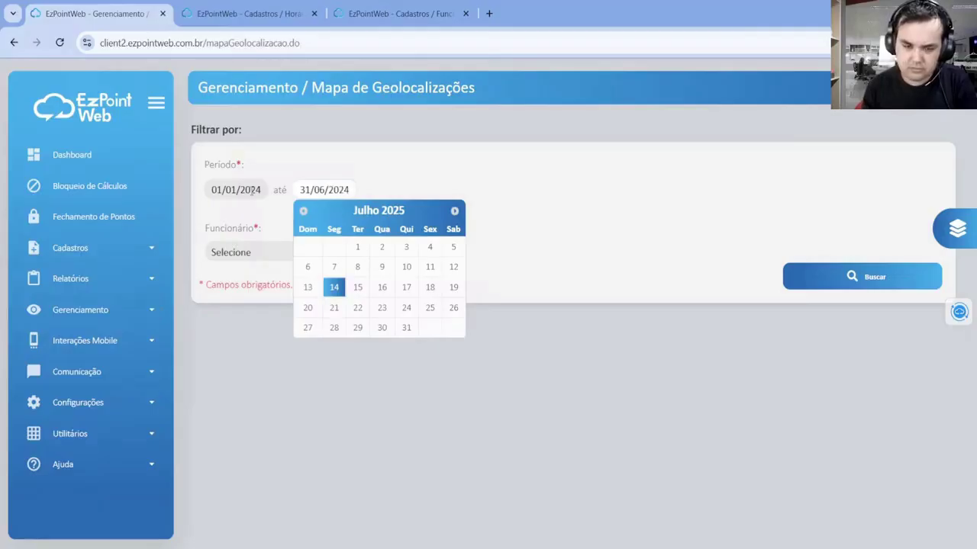
{"action": "left_click", "coordinate": [324, 190]}
{"action": "type", "text": "30/06/2024"}
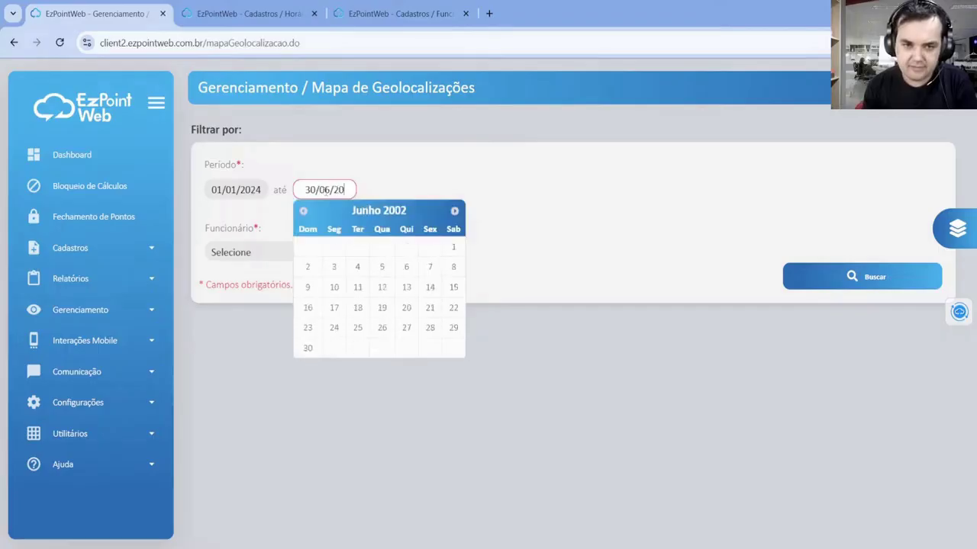
{"action": "left_click", "coordinate": [309, 354]}
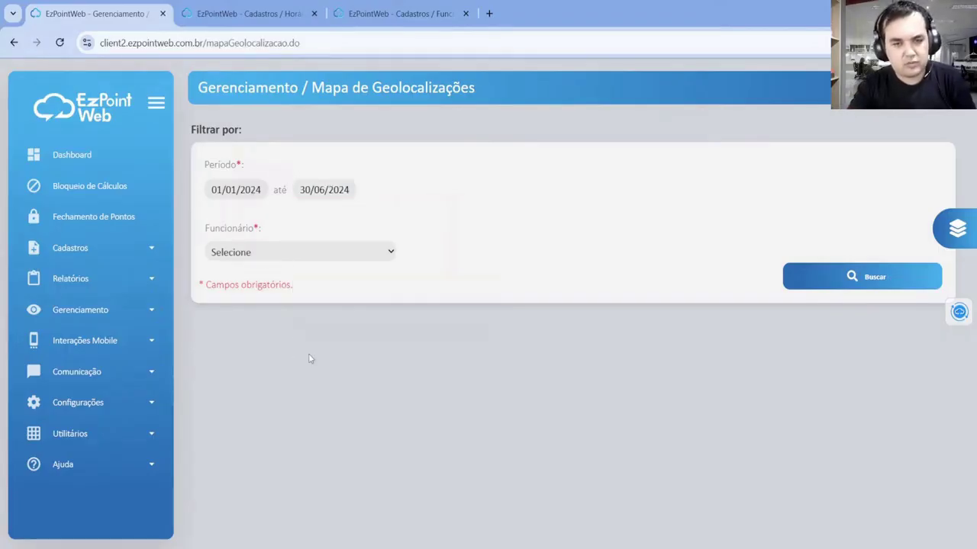
Find and select the employee by name, choosing the full-name match, and search for their punch locations.
{"action": "left_click", "coordinate": [333, 251]}
{"action": "type", "text": "valqu"}
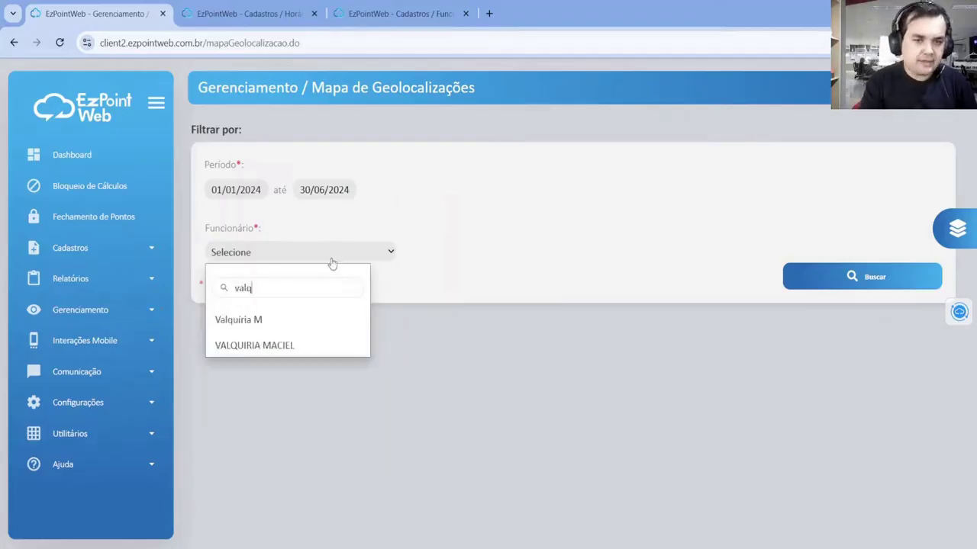
{"action": "left_click", "coordinate": [258, 348]}
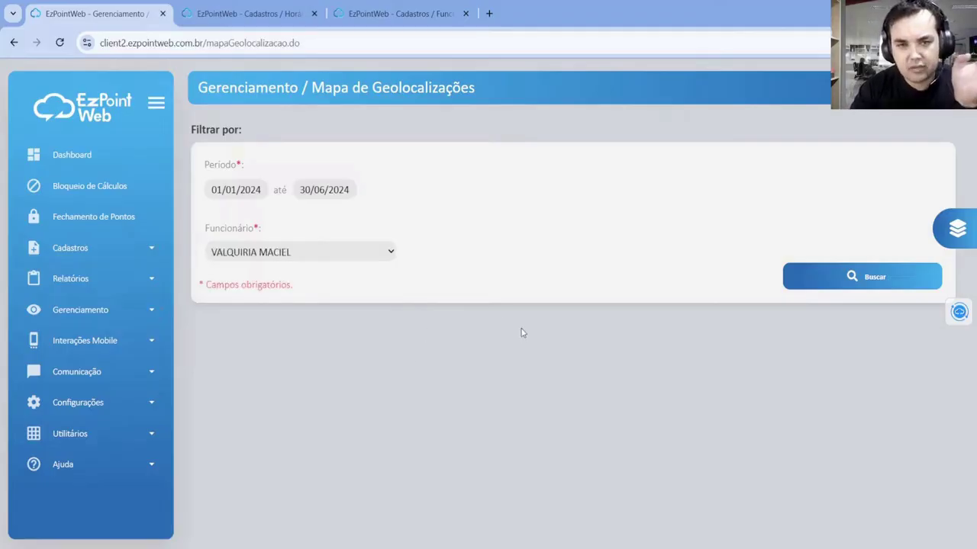
{"action": "left_click", "coordinate": [851, 277]}
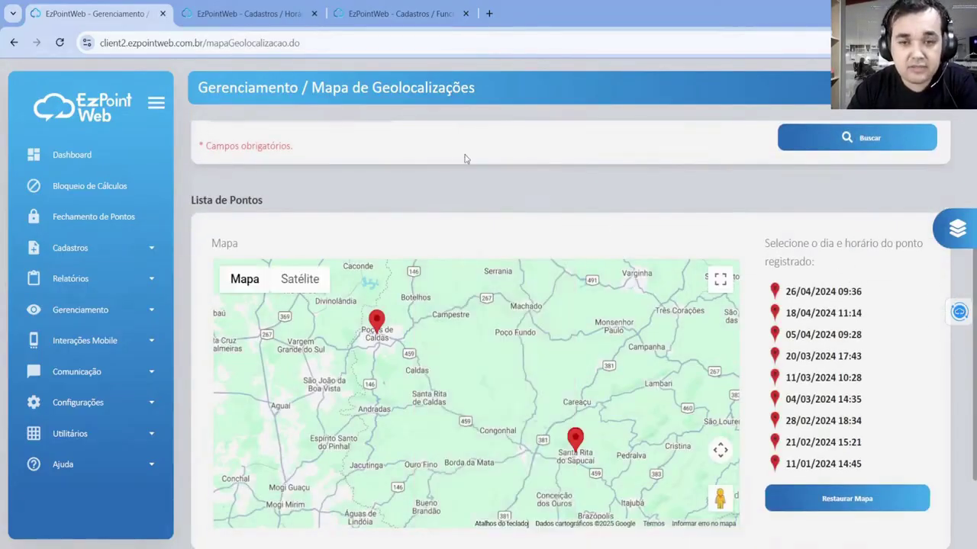
Examine the Poços de Caldas marker on the map up close, and open and close its punch date and time.
{"action": "scroll", "coordinate": [466, 229], "scroll_direction": "down", "scroll_amount": 1}
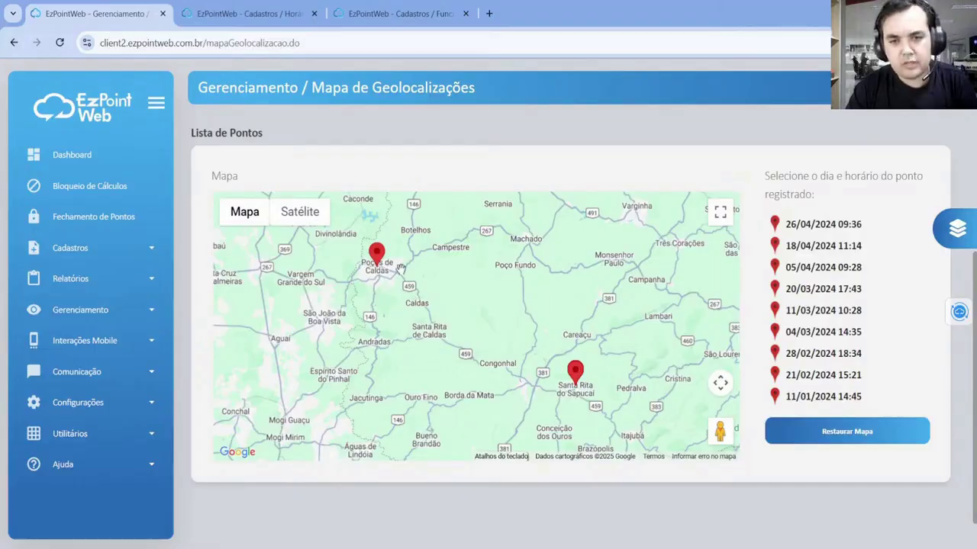
{"action": "scroll", "coordinate": [383, 289], "scroll_direction": "up", "scroll_amount": 5}
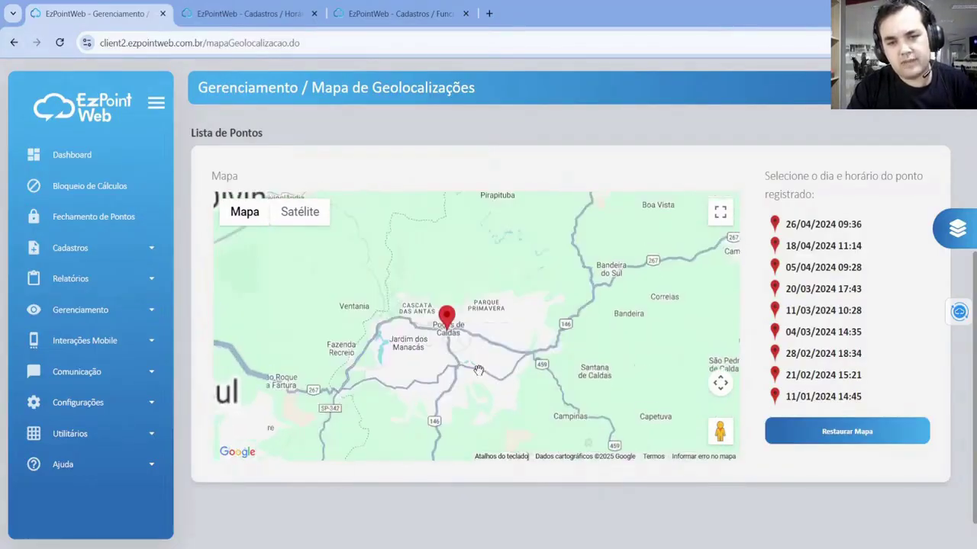
{"action": "scroll", "coordinate": [466, 366], "scroll_direction": "up", "scroll_amount": 5}
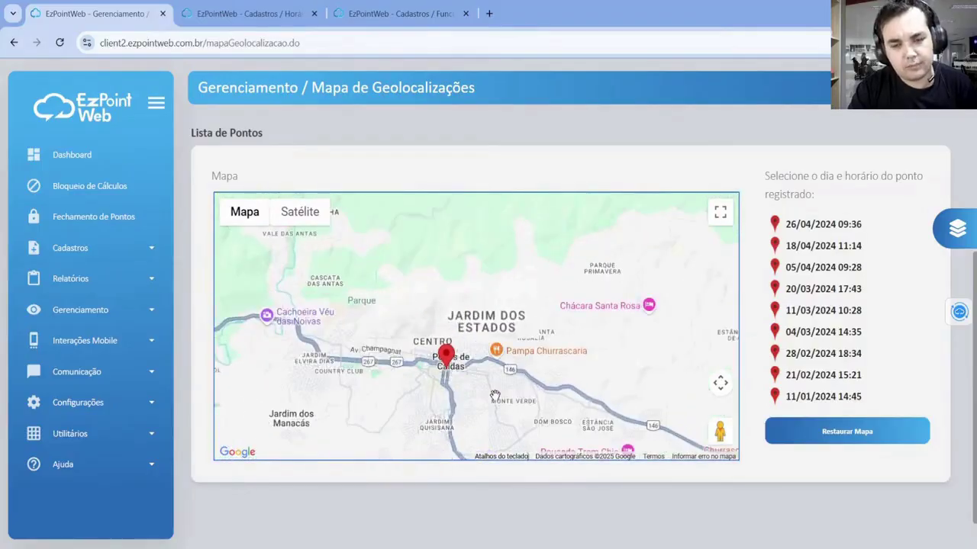
{"action": "scroll", "coordinate": [382, 333], "scroll_direction": "up", "scroll_amount": 5}
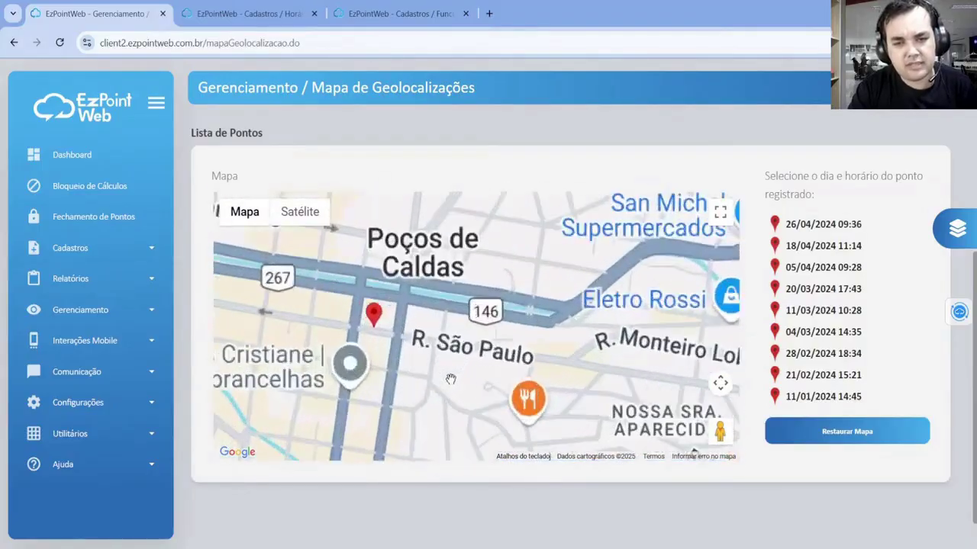
{"action": "left_click", "coordinate": [391, 328]}
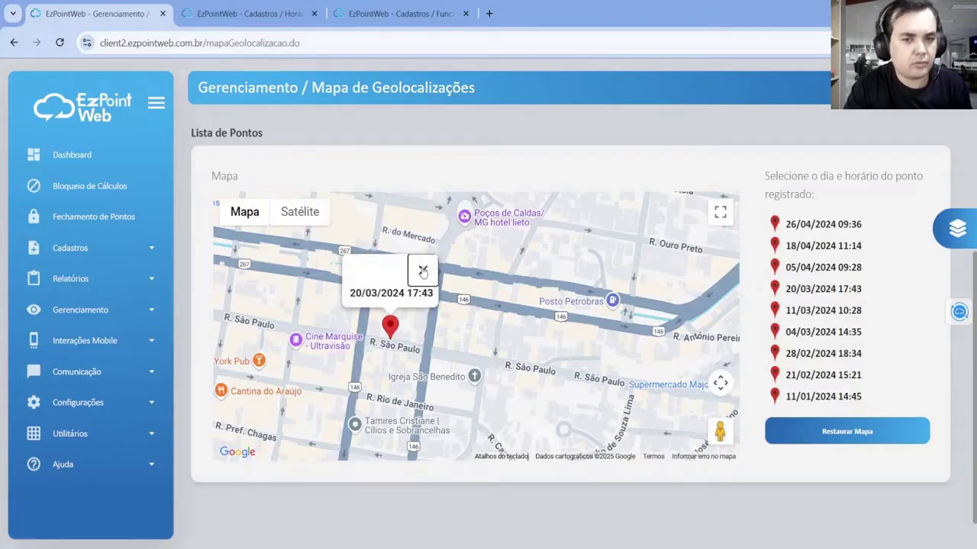
{"action": "left_click", "coordinate": [425, 281]}
{"action": "scroll", "coordinate": [469, 318], "scroll_direction": "down", "scroll_amount": 3}
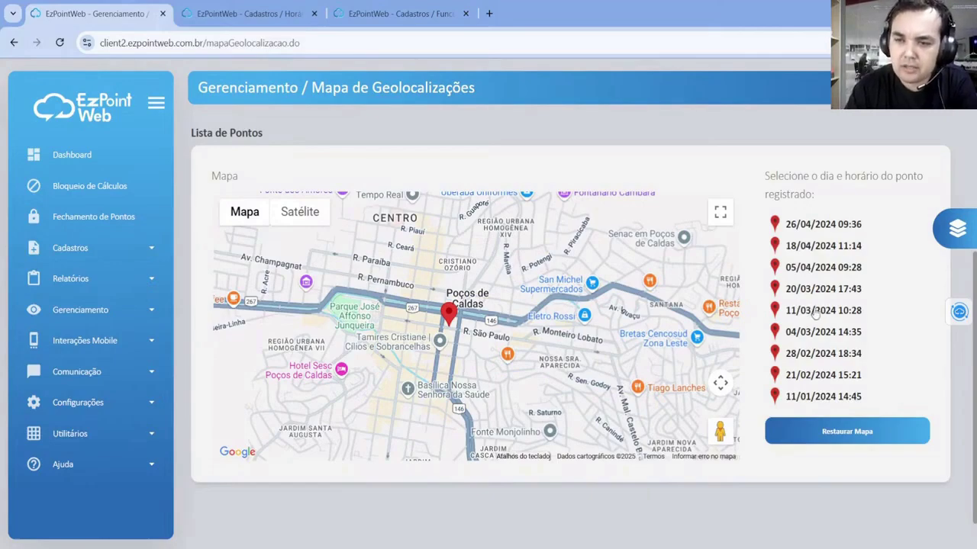
Locate the 11/03/2024 10:28 punch on the map and view its surroundings as satellite imagery.
{"action": "left_click", "coordinate": [813, 310]}
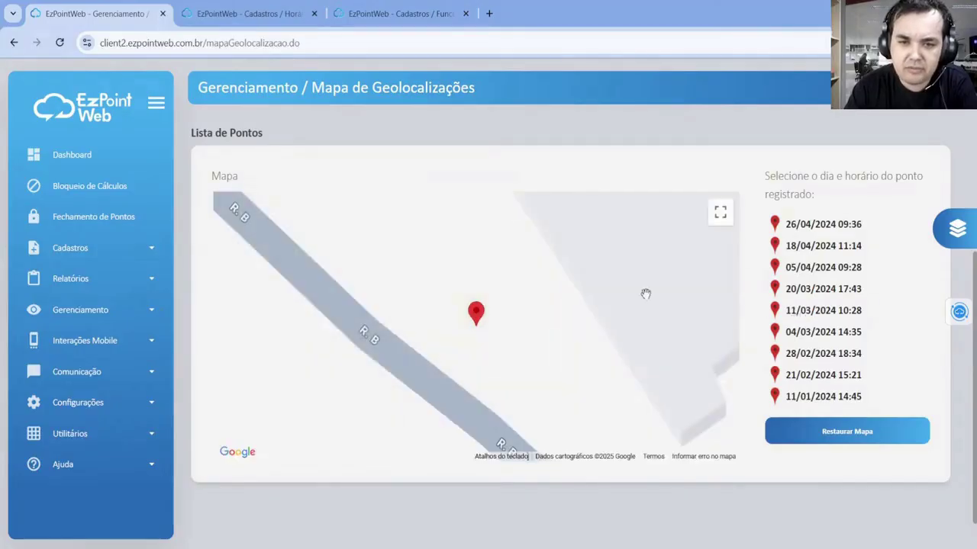
{"action": "scroll", "coordinate": [514, 299], "scroll_direction": "down", "scroll_amount": 5}
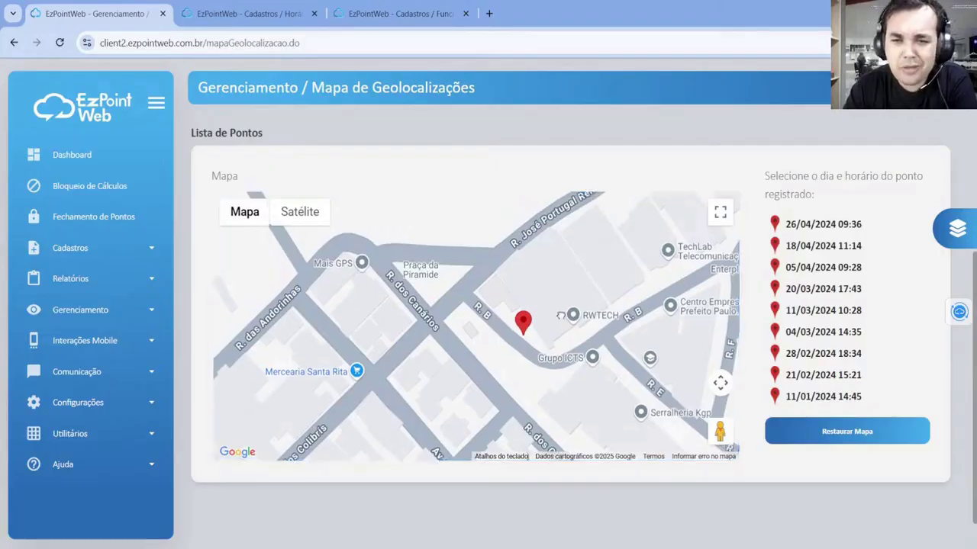
{"action": "left_click_drag", "start_coordinate": [454, 261], "coordinate": [433, 284]}
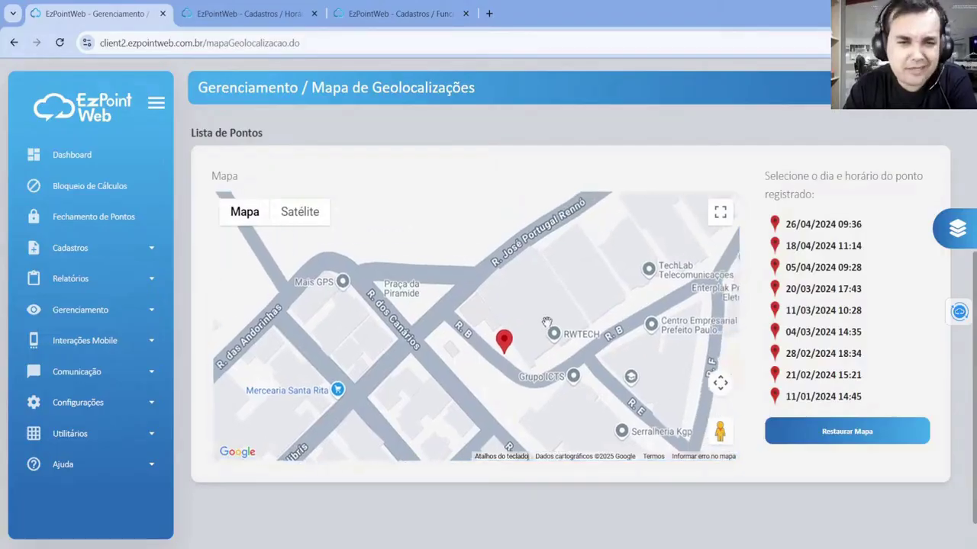
{"action": "left_click", "coordinate": [306, 218]}
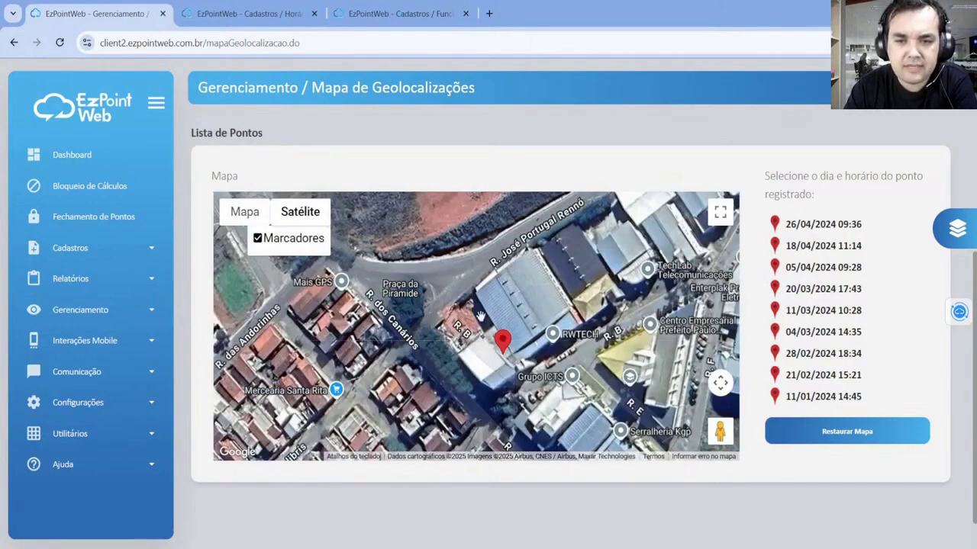
{"action": "left_click_drag", "start_coordinate": [502, 325], "coordinate": [519, 296]}
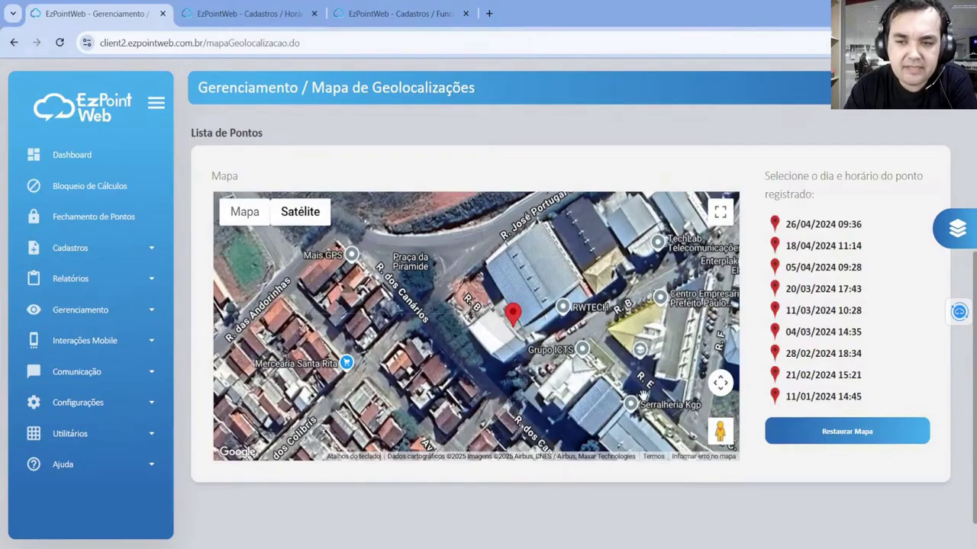
View the satellite map in full screen, return to the normal view, and inspect the area around the punch marker.
{"action": "left_click", "coordinate": [721, 385]}
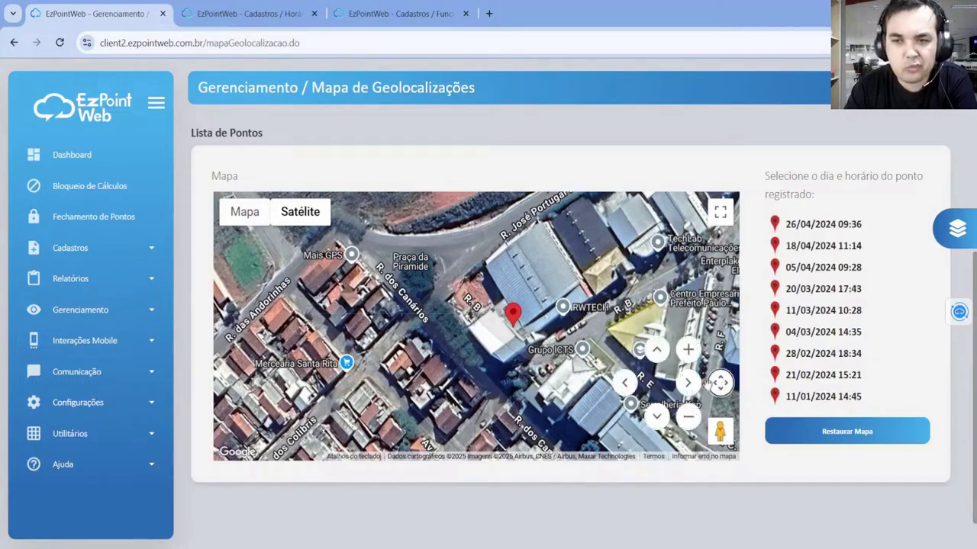
{"action": "left_click", "coordinate": [720, 386]}
{"action": "left_click", "coordinate": [719, 213]}
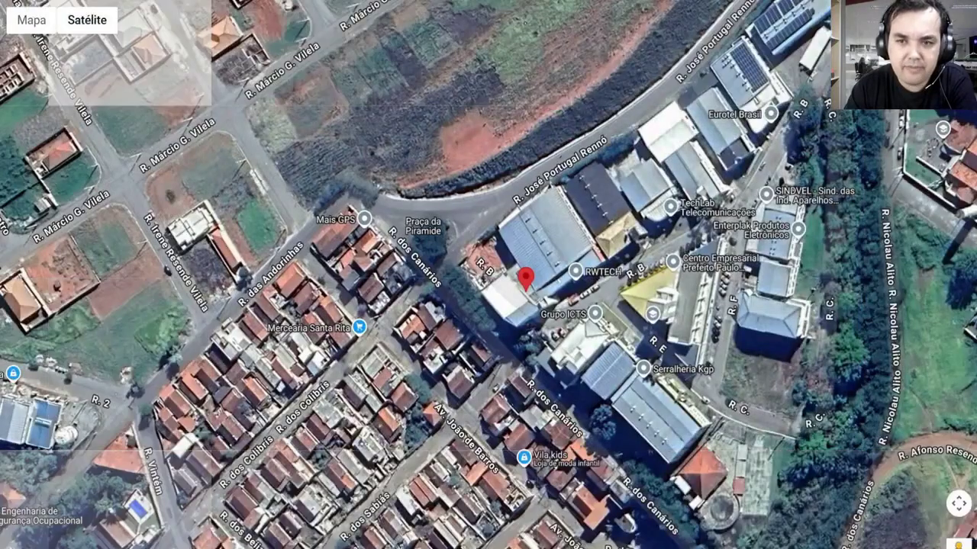
{"action": "key", "text": "Escape"}
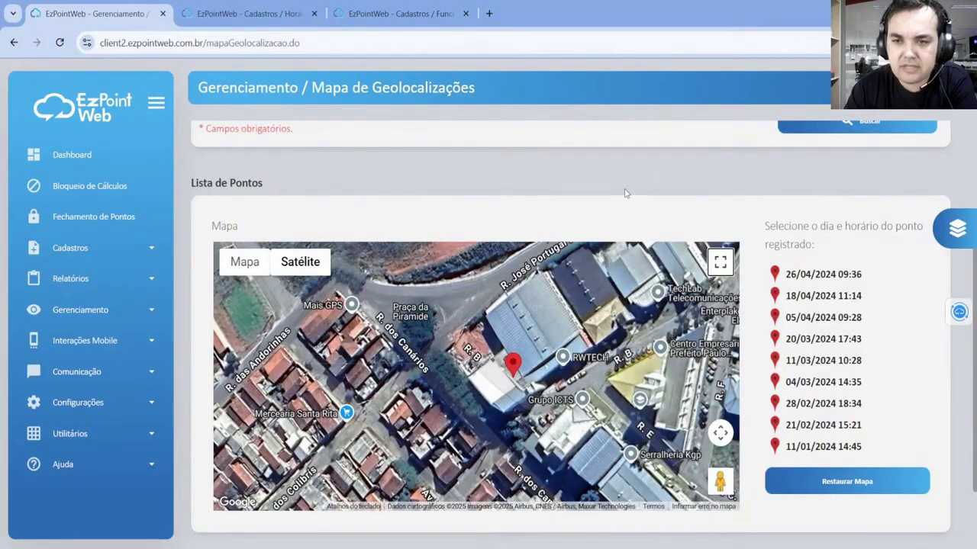
{"action": "scroll", "coordinate": [626, 192], "scroll_direction": "down", "scroll_amount": 2}
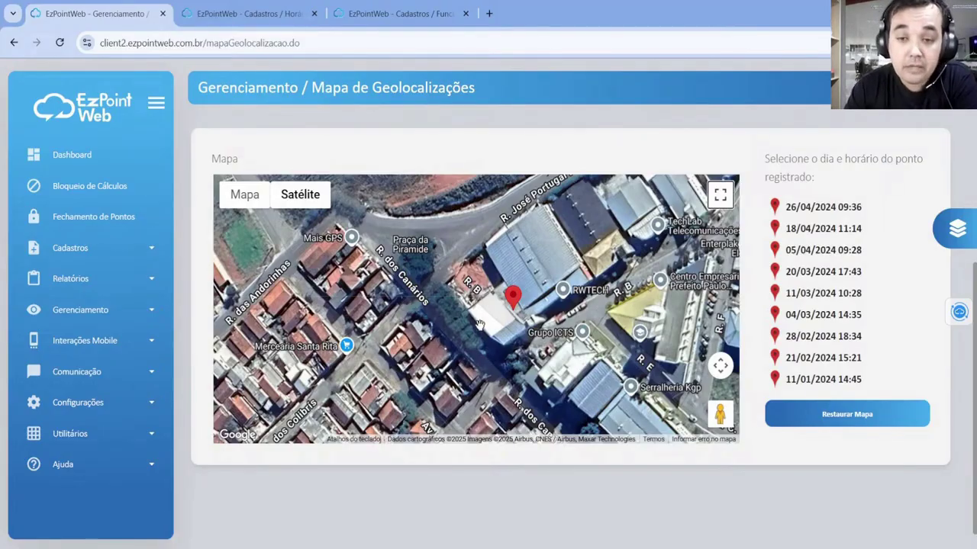
{"action": "left_click_drag", "start_coordinate": [476, 336], "coordinate": [473, 290]}
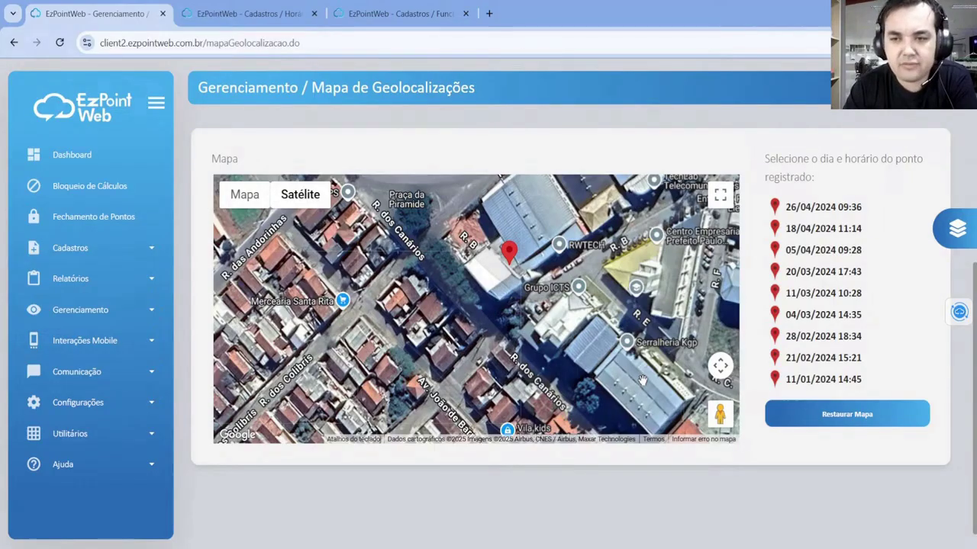
Open the Geolocalizações report.
{"action": "left_click", "coordinate": [100, 292]}
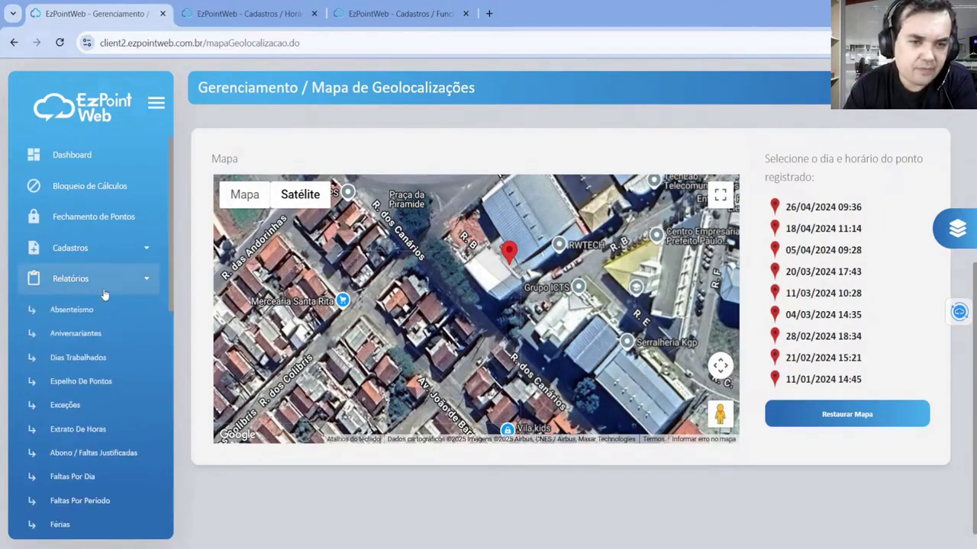
{"action": "scroll", "coordinate": [93, 328], "scroll_direction": "down", "scroll_amount": 4}
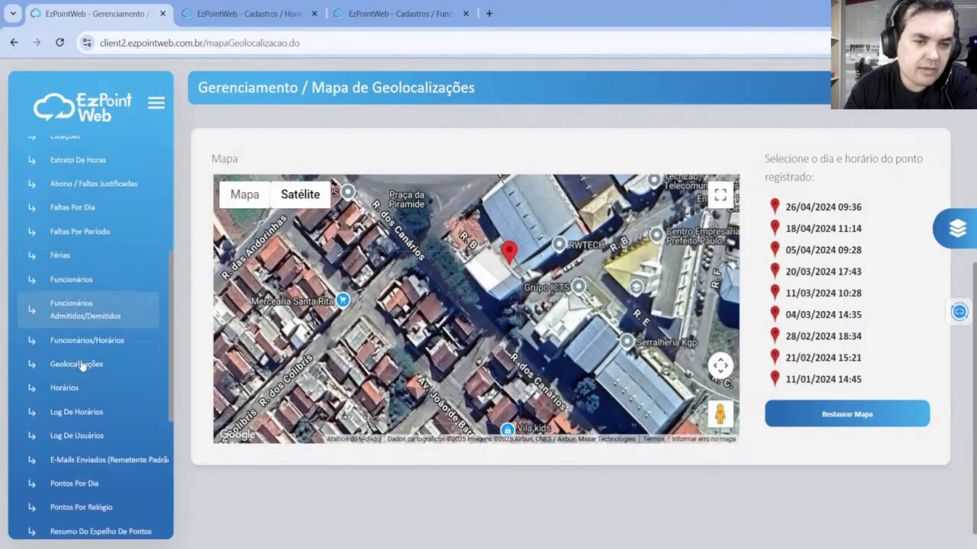
{"action": "left_click", "coordinate": [89, 372]}
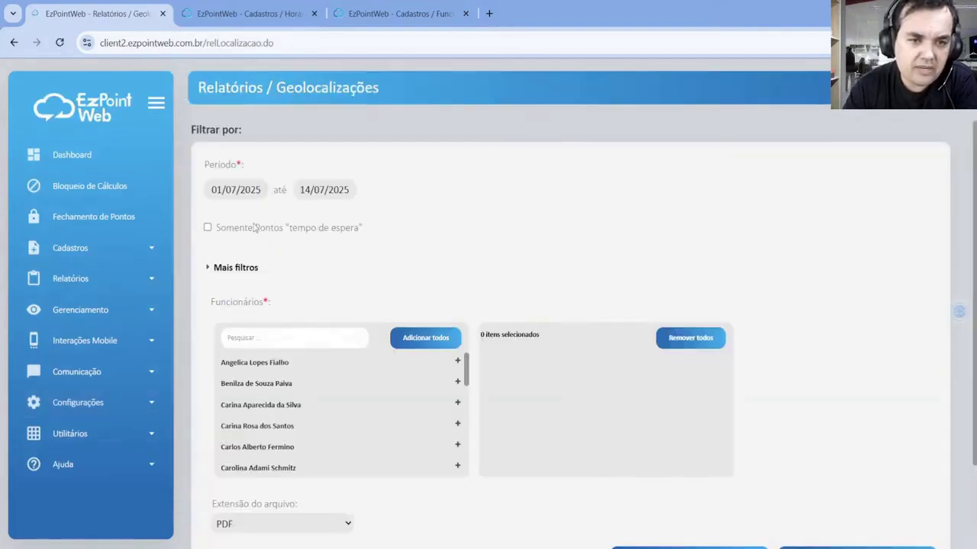
Set the geolocation report period from 01/01/2024 to 30/06/2024.
{"action": "left_click", "coordinate": [242, 191]}
{"action": "type", "text": "01"}
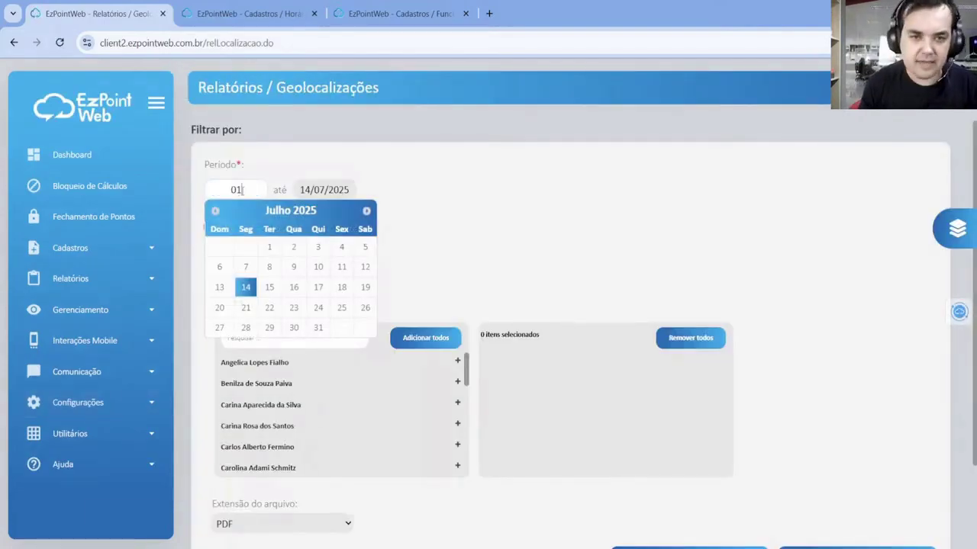
{"action": "type", "text": "/01/2025"}
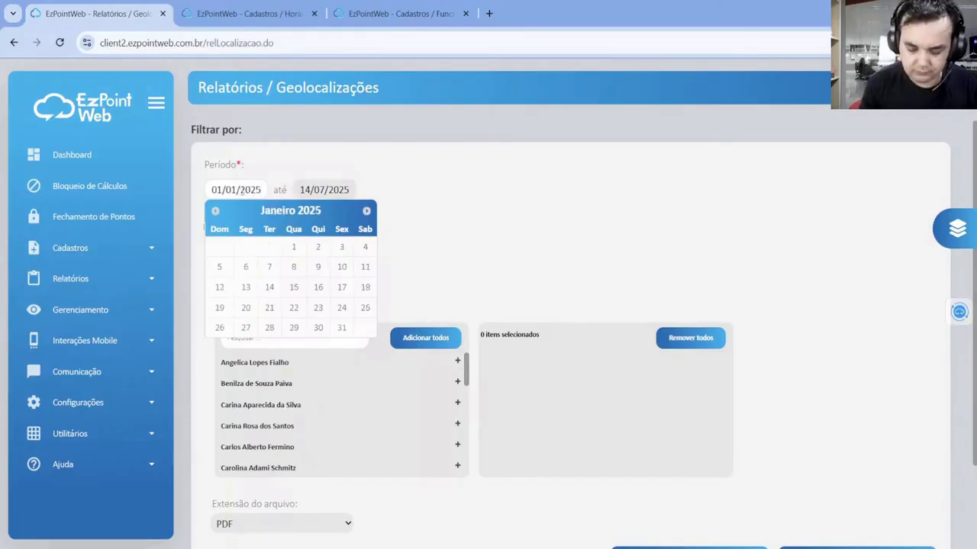
{"action": "key", "text": "BackSpace"}
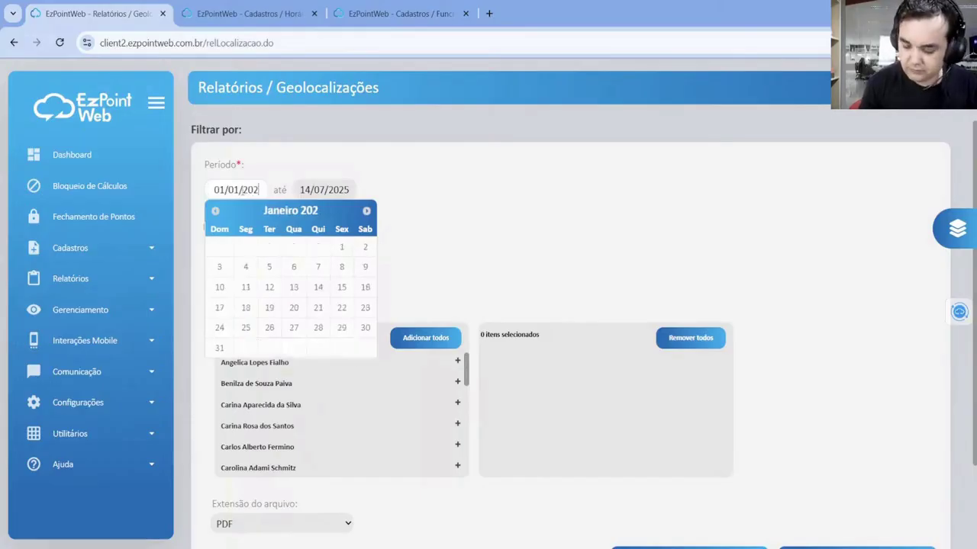
{"action": "type", "text": "4"}
{"action": "key", "text": "Tab"}
{"action": "type", "text": "30/06/2024"}
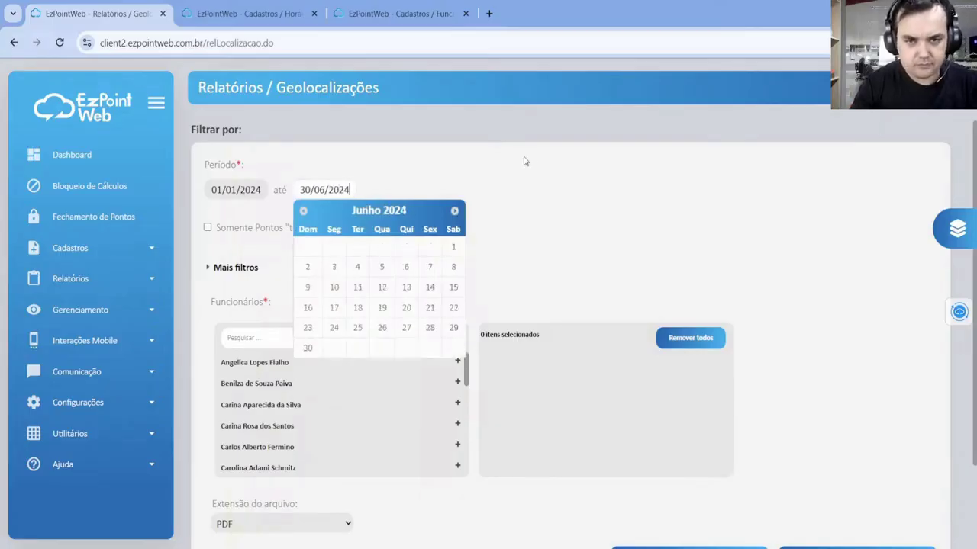
{"action": "left_click", "coordinate": [577, 177]}
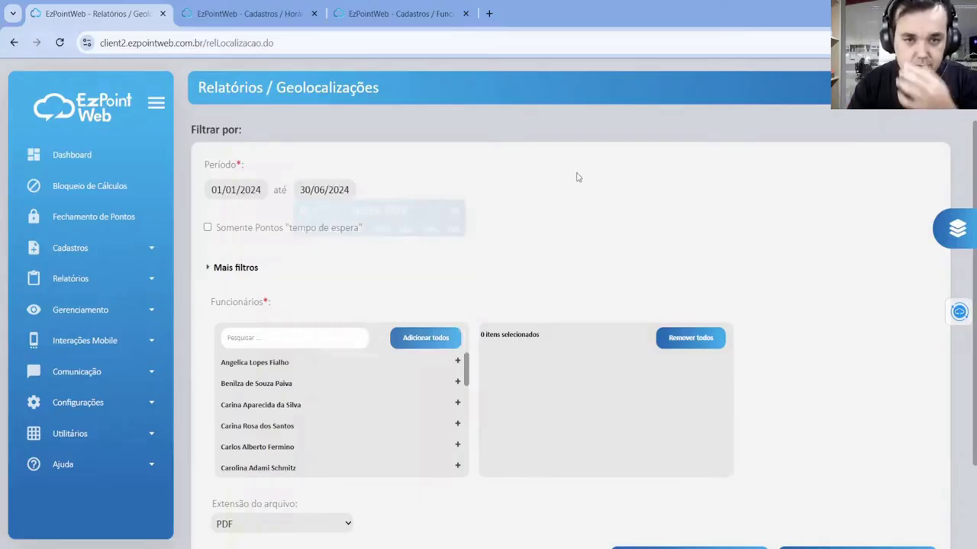
Add two employees to the report by name search, choosing the second match each time, and preview the report as PDF.
{"action": "left_click", "coordinate": [307, 340]}
{"action": "type", "text": "valqu"}
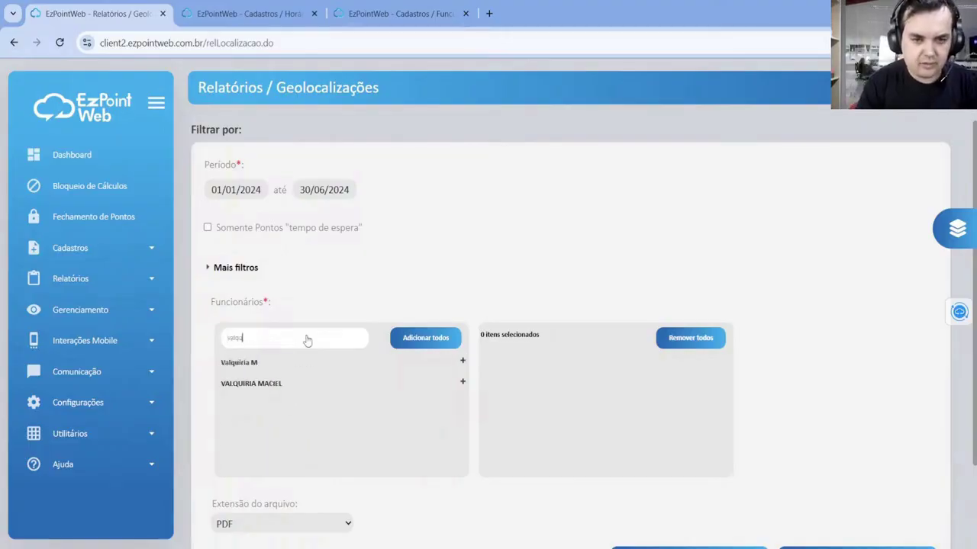
{"action": "left_click", "coordinate": [255, 385]}
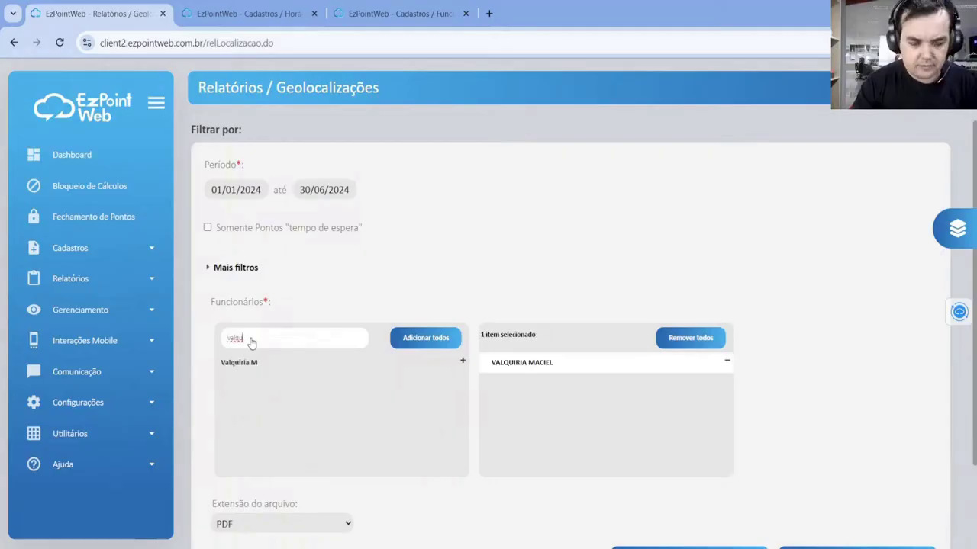
{"action": "double_click", "coordinate": [251, 341]}
{"action": "type", "text": "tati"}
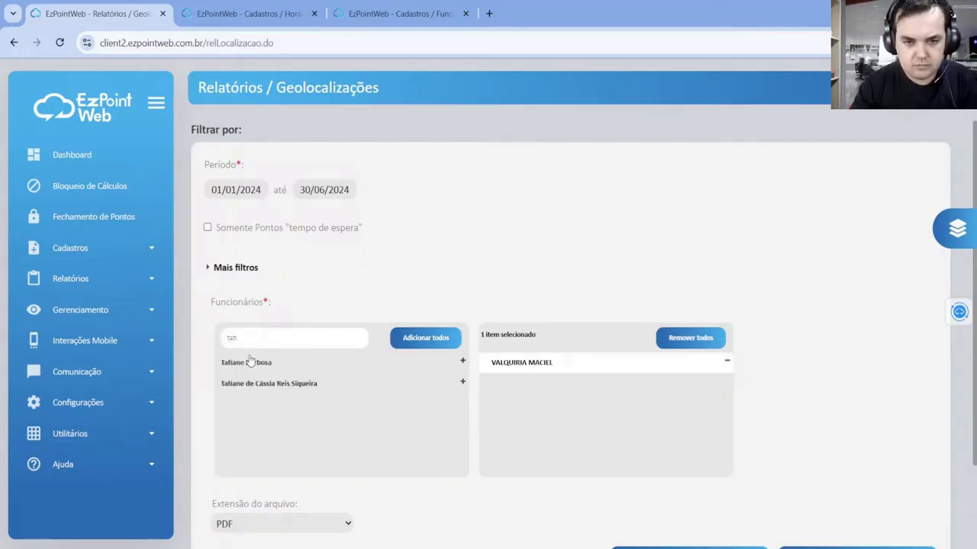
{"action": "left_click", "coordinate": [256, 386]}
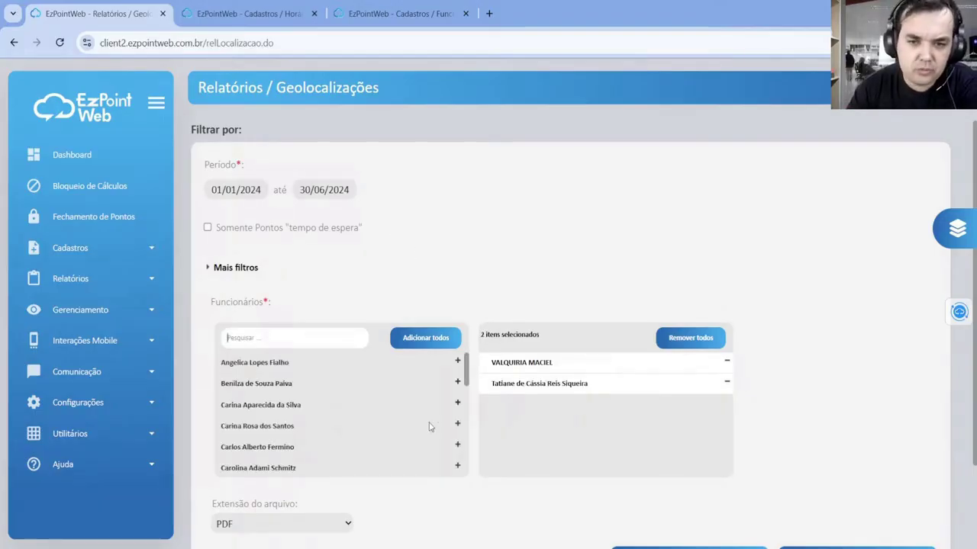
{"action": "scroll", "coordinate": [580, 389], "scroll_direction": "down", "scroll_amount": 2}
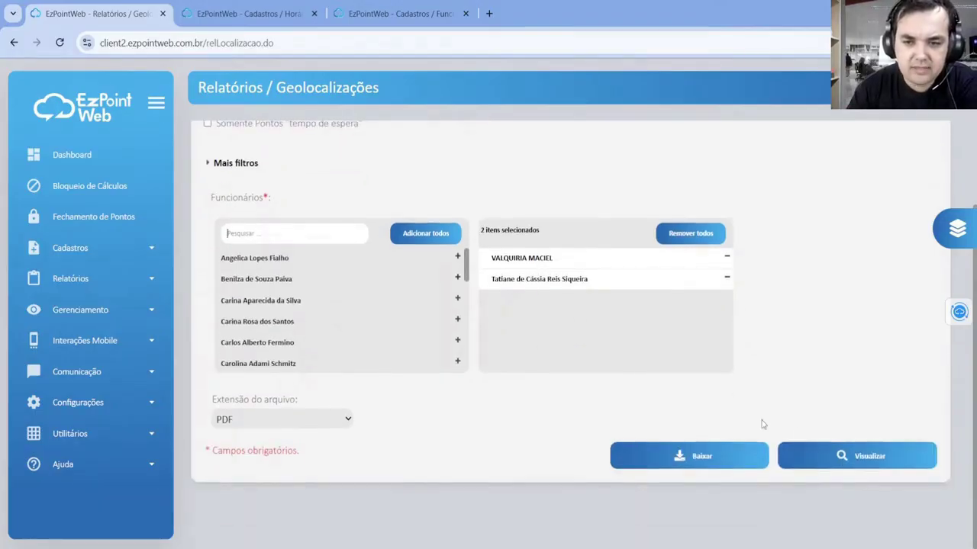
{"action": "left_click", "coordinate": [884, 454]}
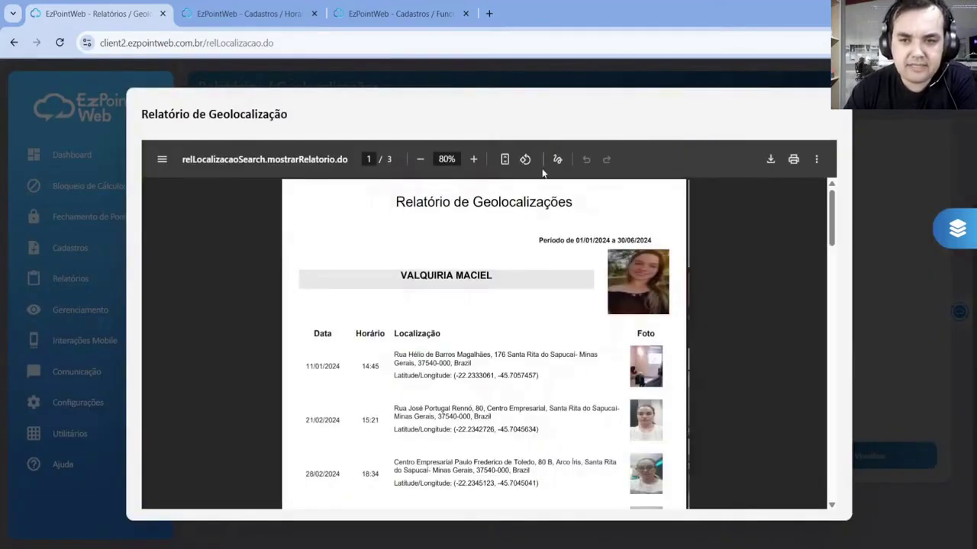
Enlarge the report to 125% and examine both employees' punch dates, times, addresses, coordinates and photos through to the last page.
{"action": "left_click", "coordinate": [471, 161]}
{"action": "left_click", "coordinate": [471, 161]}
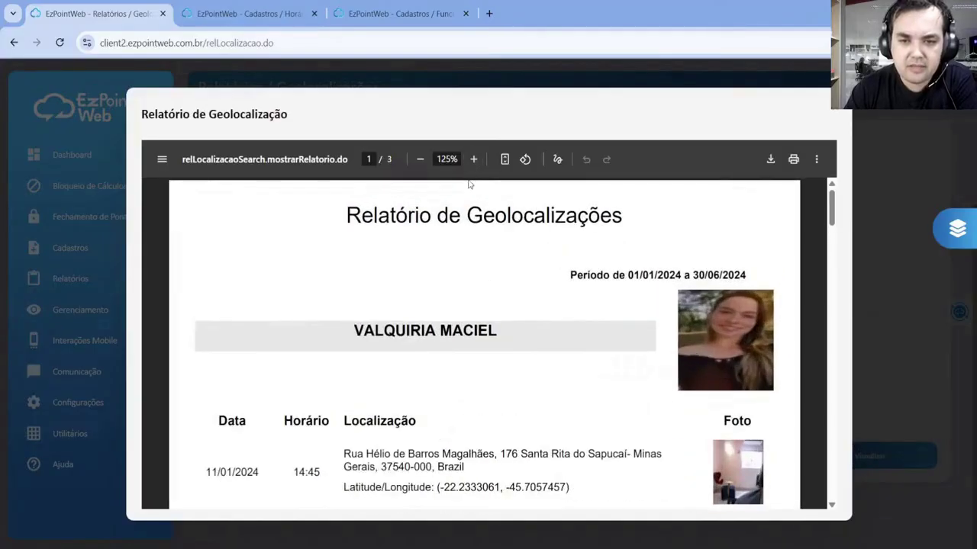
{"action": "scroll", "coordinate": [497, 365], "scroll_direction": "down", "scroll_amount": 1}
{"action": "scroll", "coordinate": [497, 365], "scroll_direction": "down", "scroll_amount": 7}
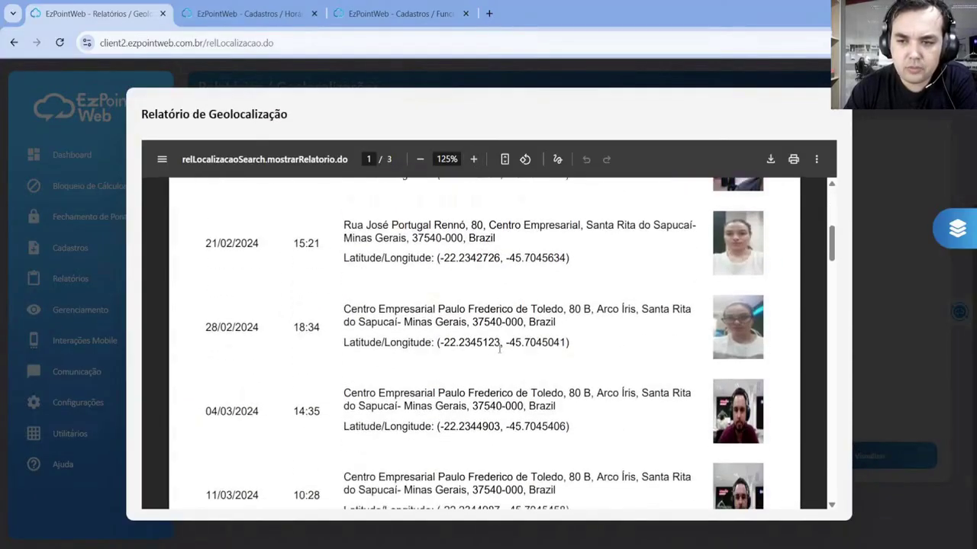
{"action": "scroll", "coordinate": [731, 279], "scroll_direction": "down", "scroll_amount": 5}
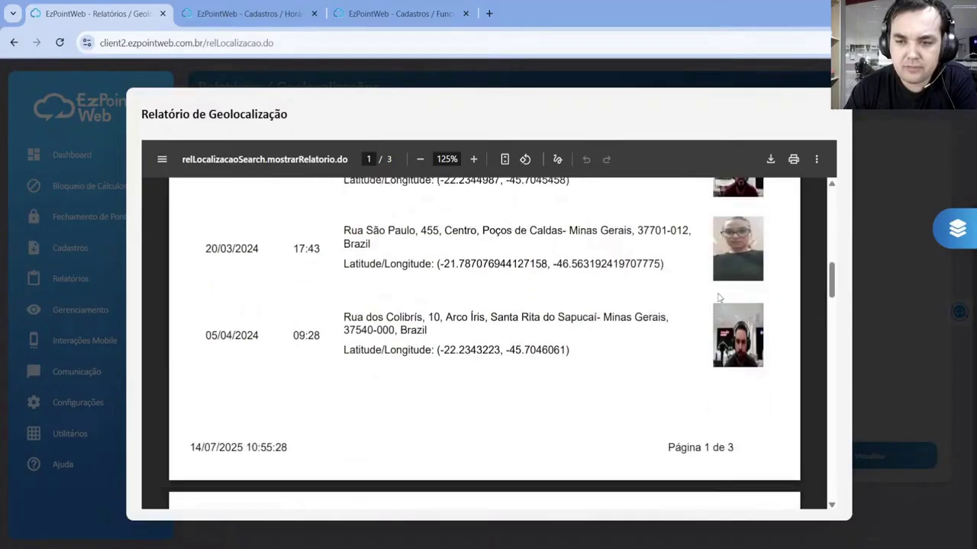
{"action": "scroll", "coordinate": [714, 347], "scroll_direction": "down", "scroll_amount": 6}
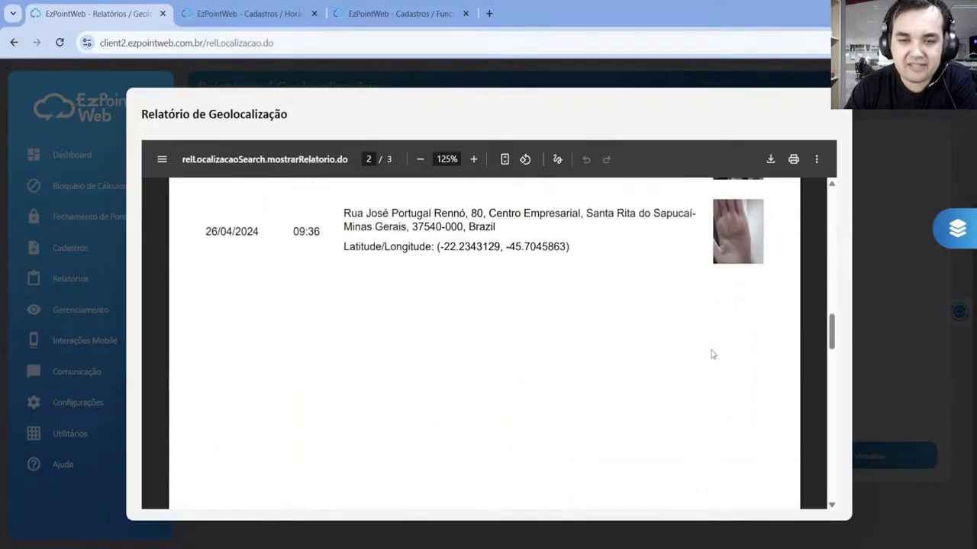
{"action": "scroll", "coordinate": [713, 345], "scroll_direction": "down", "scroll_amount": 8}
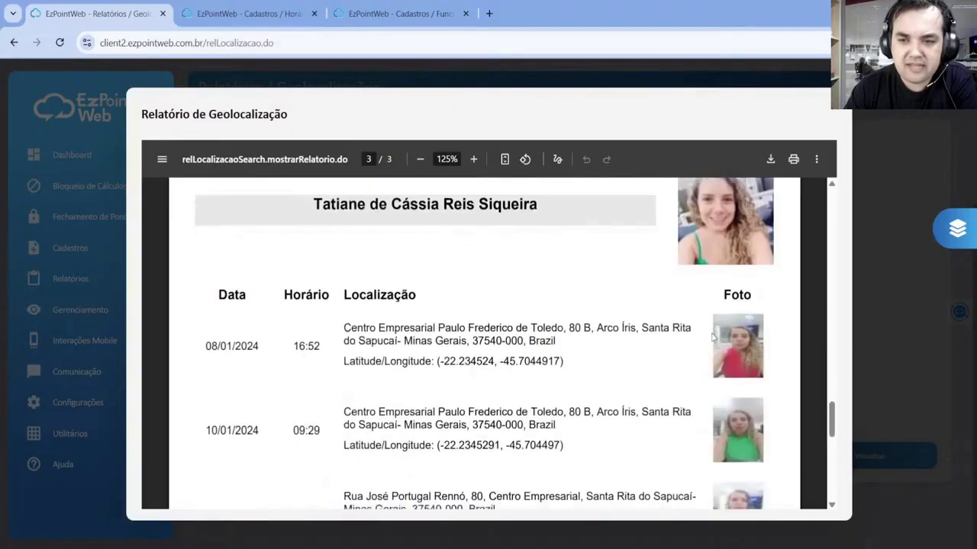
{"action": "scroll", "coordinate": [713, 327], "scroll_direction": "down", "scroll_amount": 4}
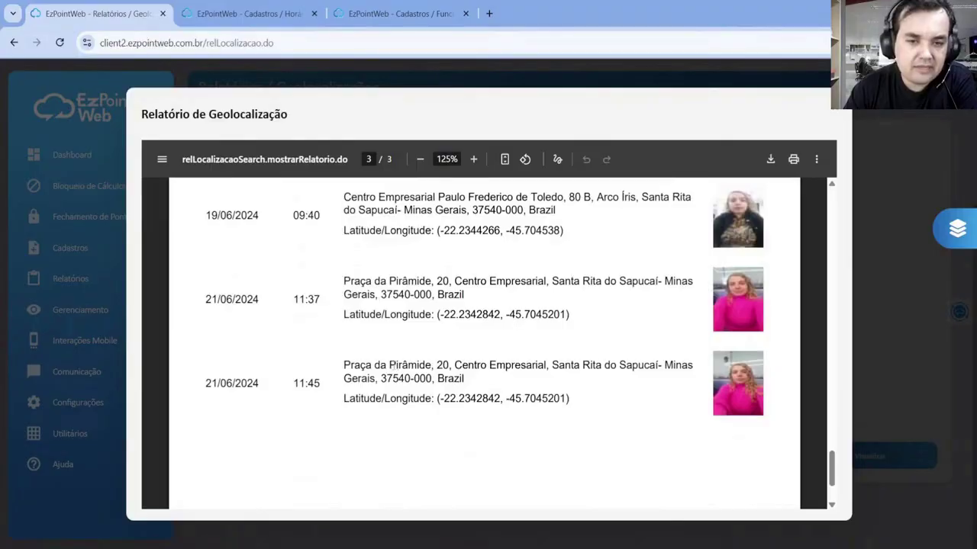
Examine the address, coordinates, time and date of the second employee's 21/06/2024 11:45 punch, then review that employee's earlier punches.
{"action": "left_click_drag", "start_coordinate": [343, 365], "coordinate": [498, 365]}
{"action": "left_click_drag", "start_coordinate": [376, 400], "coordinate": [489, 399]}
{"action": "left_click", "coordinate": [485, 395]}
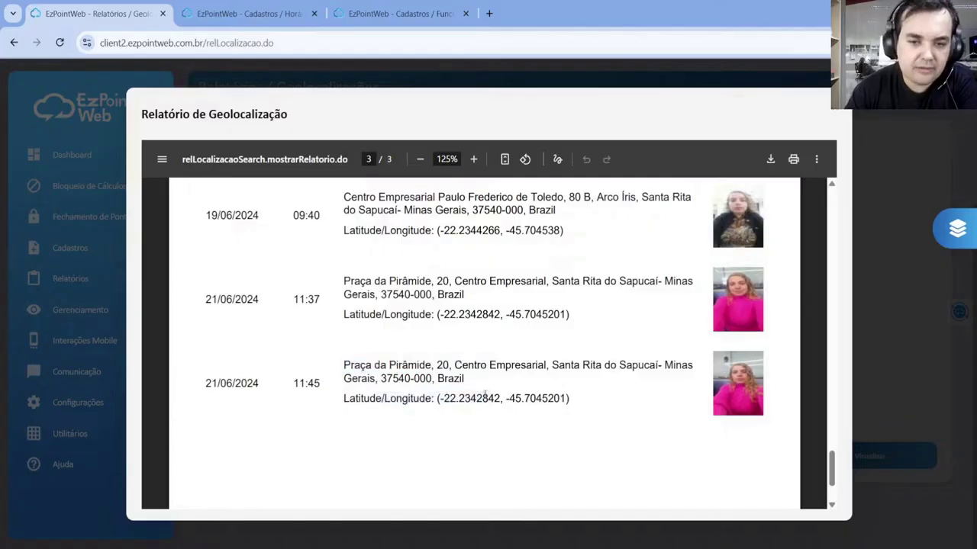
{"action": "left_click_drag", "start_coordinate": [290, 390], "coordinate": [344, 397]}
{"action": "left_click_drag", "start_coordinate": [222, 383], "coordinate": [211, 383]}
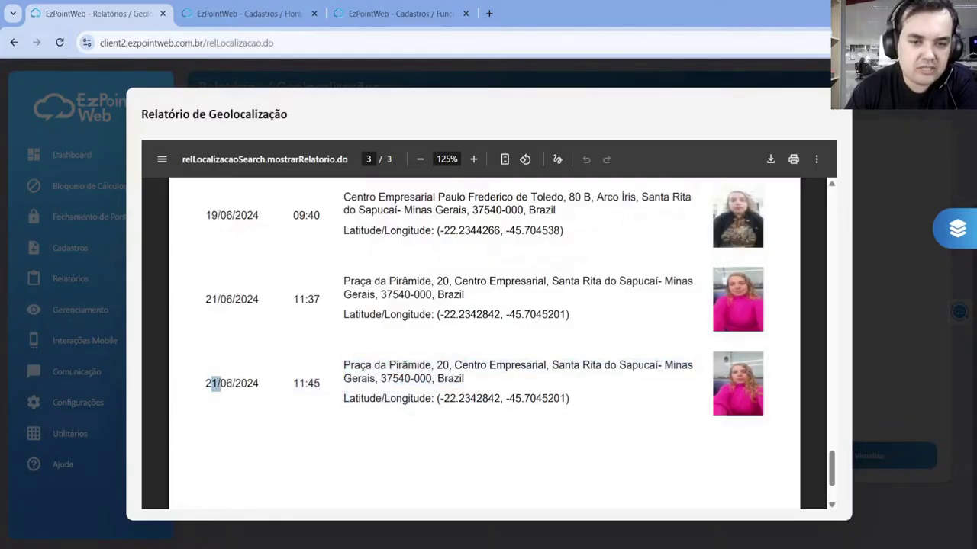
{"action": "left_click", "coordinate": [434, 391]}
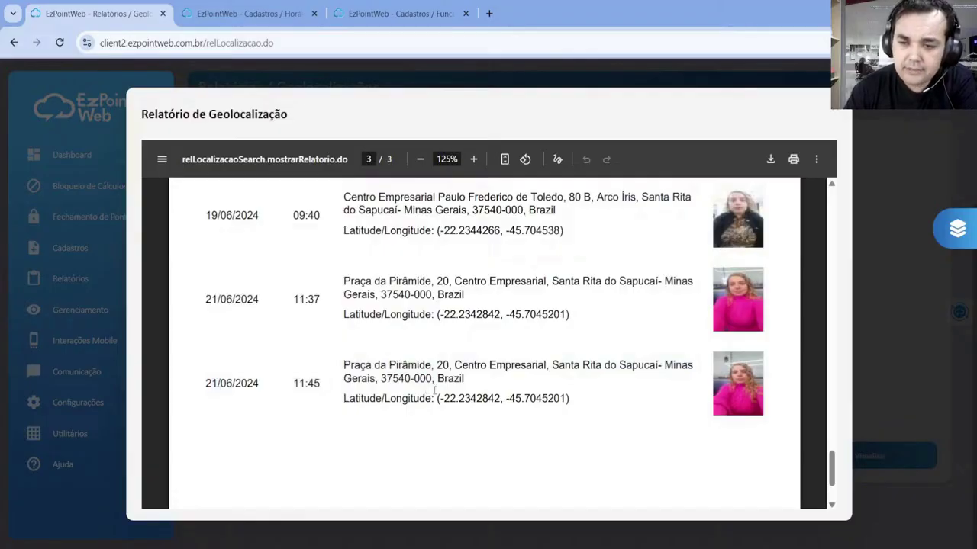
{"action": "scroll", "coordinate": [435, 391], "scroll_direction": "up", "scroll_amount": 5}
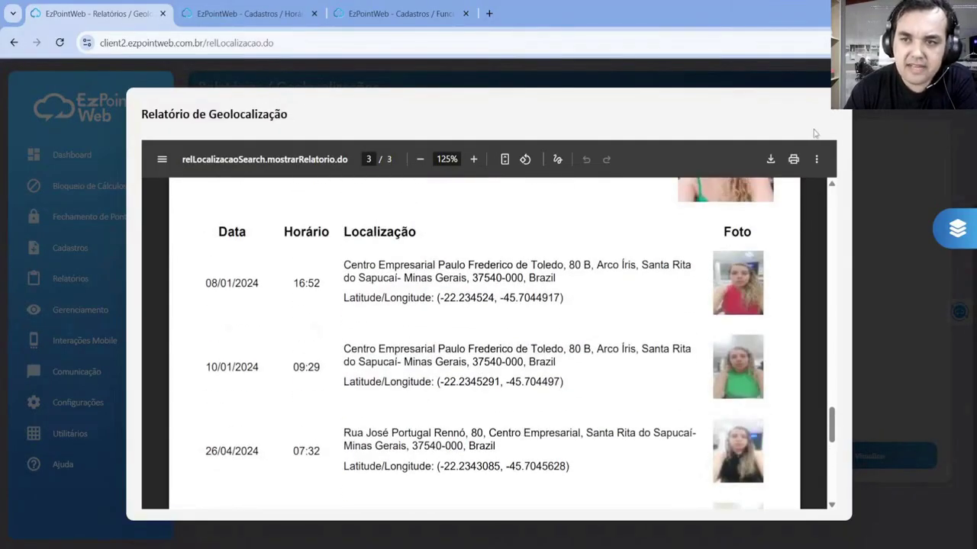
Close the geolocation report preview and show the Gerenciamento options.
{"action": "left_click", "coordinate": [837, 116]}
{"action": "left_click", "coordinate": [83, 310]}
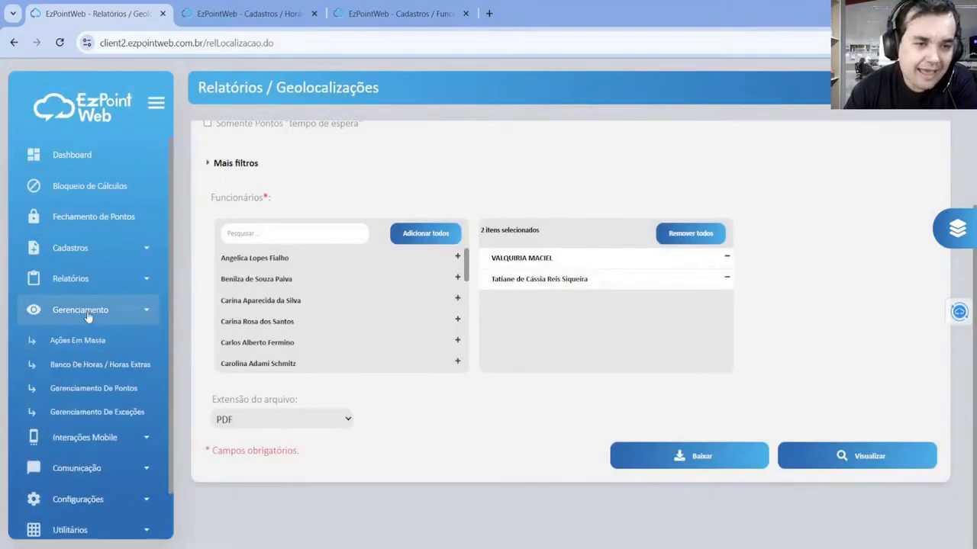